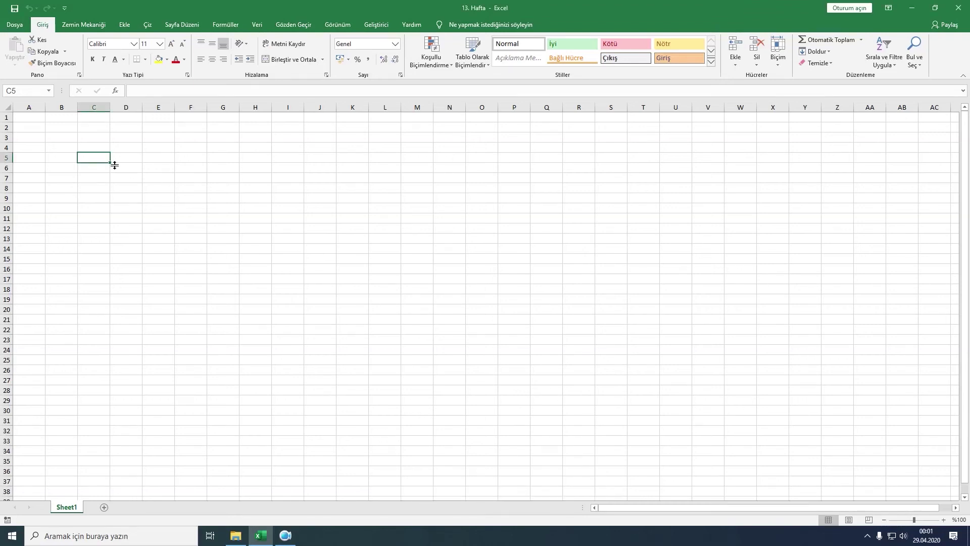
Step: Enter the headers Öğrenci, Vize and Final in cells C5 to E5
type("Öğrenc")
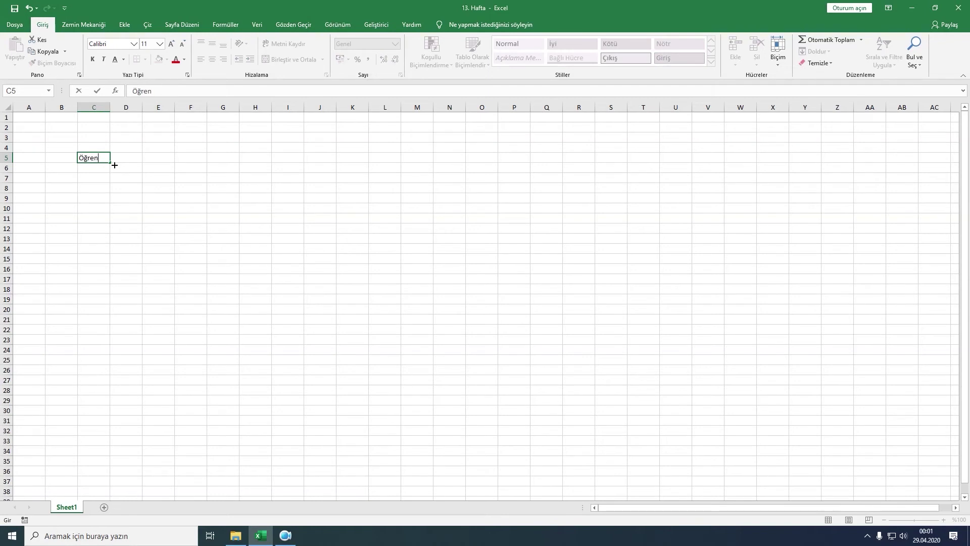
type("i")
left_click(134, 163)
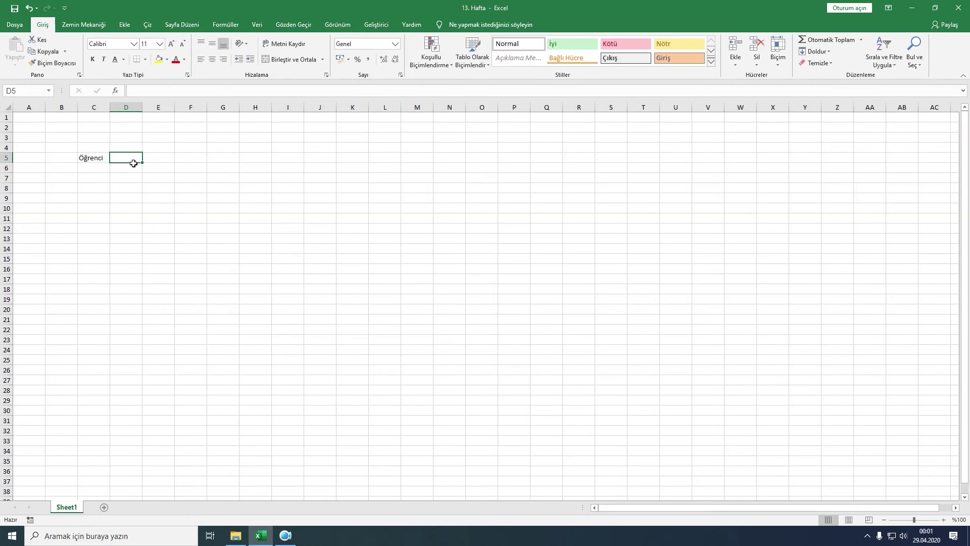
type("Vize")
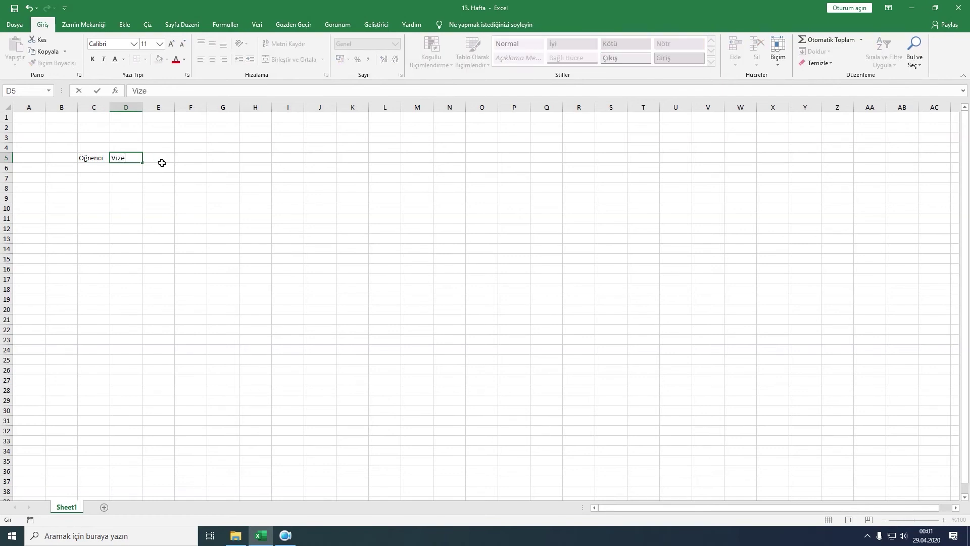
left_click(160, 161)
type("F")
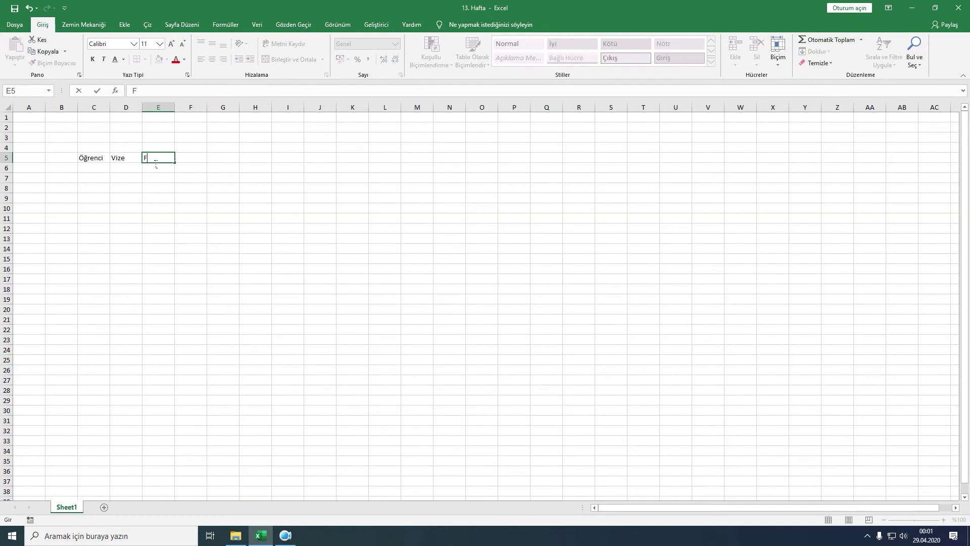
type("inal")
left_click(191, 158)
Step: Widen column F and add the headers Bitirme Ödevi and Notu in F5 and G5
left_click_drag(213, 113, 232, 108)
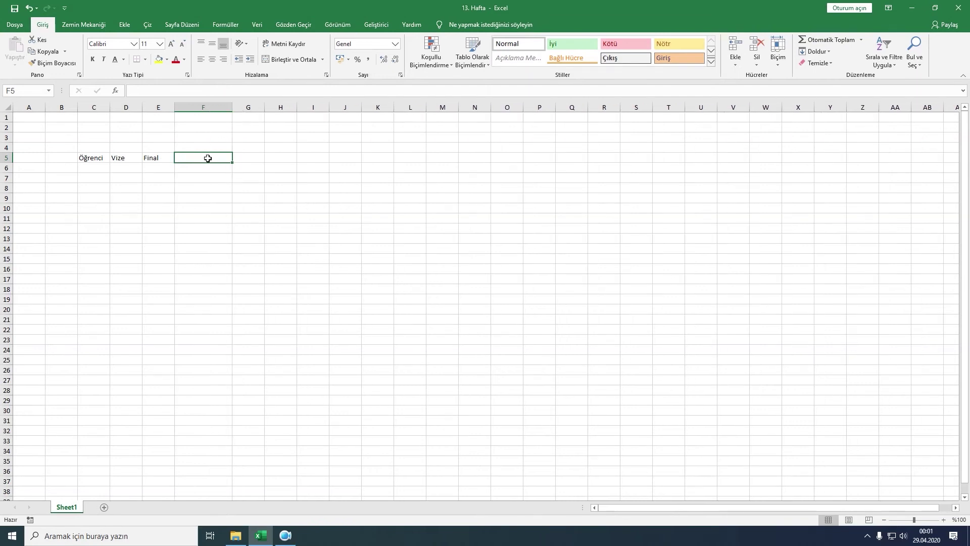
type("Bitirme Ödevi")
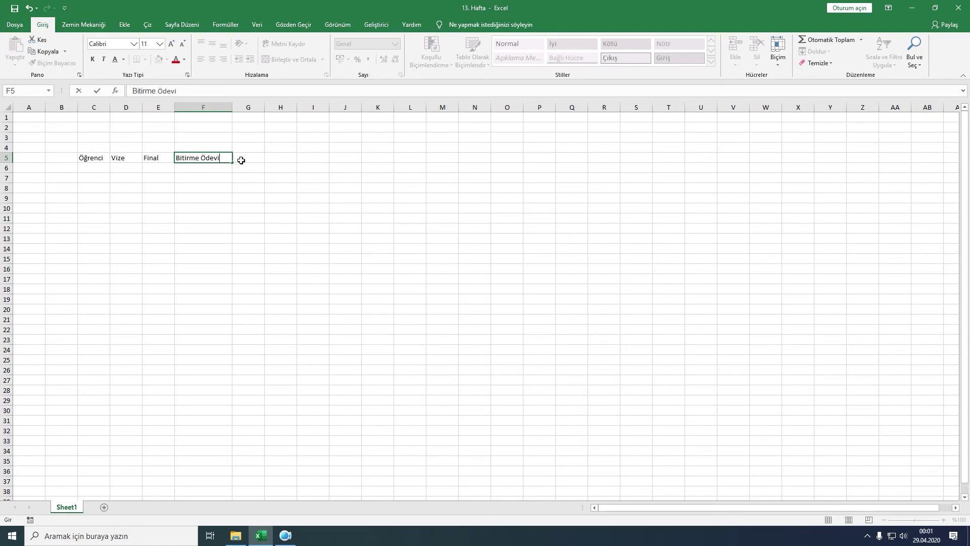
left_click(244, 160)
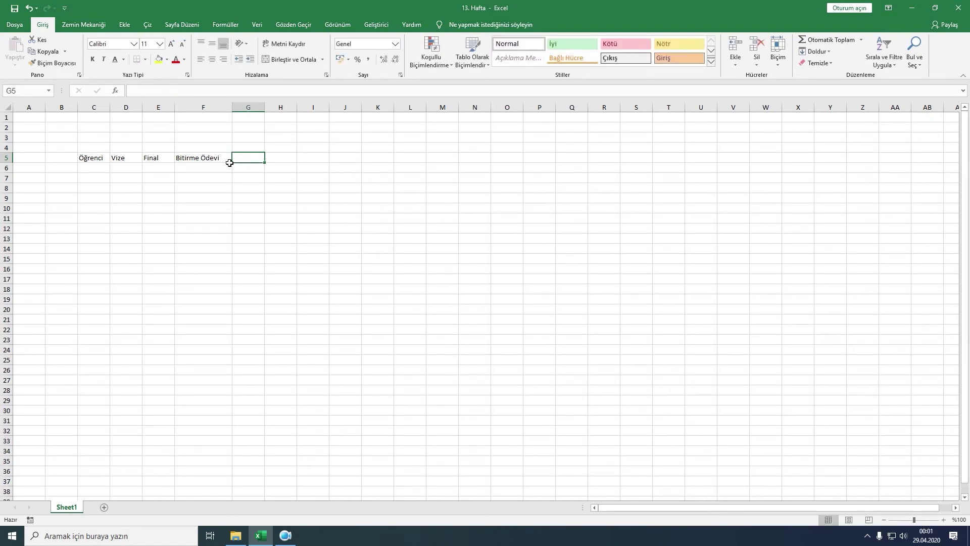
type("Notu")
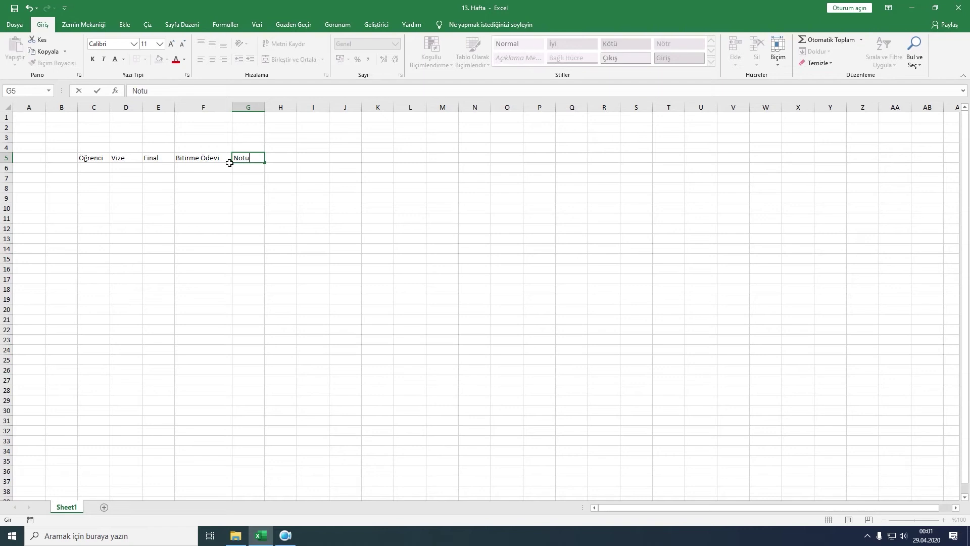
left_click(283, 189)
left_click(283, 161)
Step: Add the Harf Notu header in H5, widen column I, and type Geçme Durumu in I5
type("H")
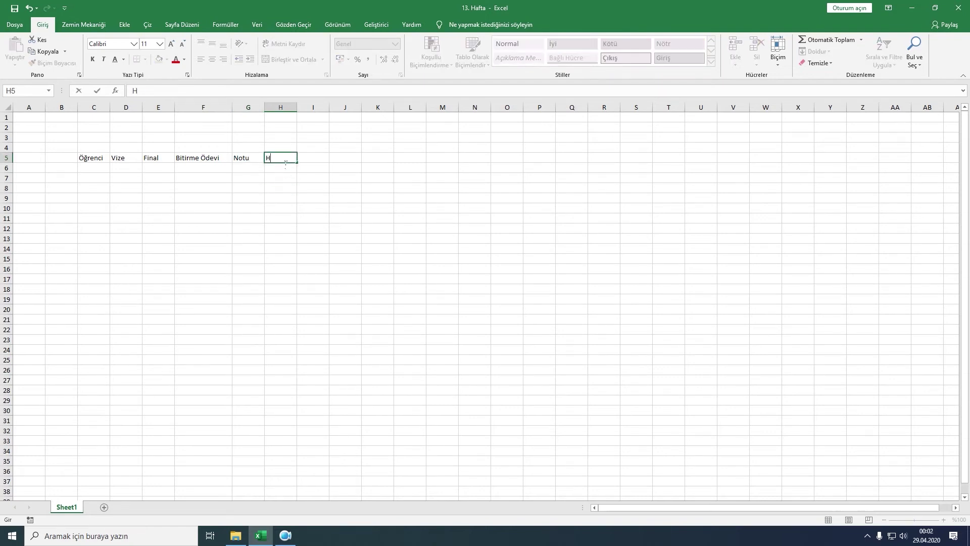
type("arf N")
type("otu")
left_click(317, 190)
left_click(315, 156)
left_click_drag(332, 111, 360, 111)
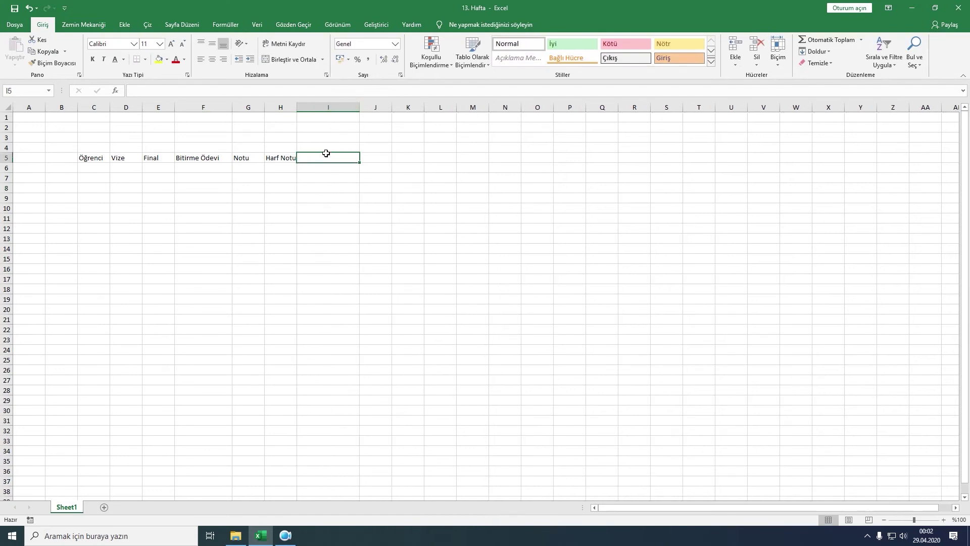
type("Geçme Dur")
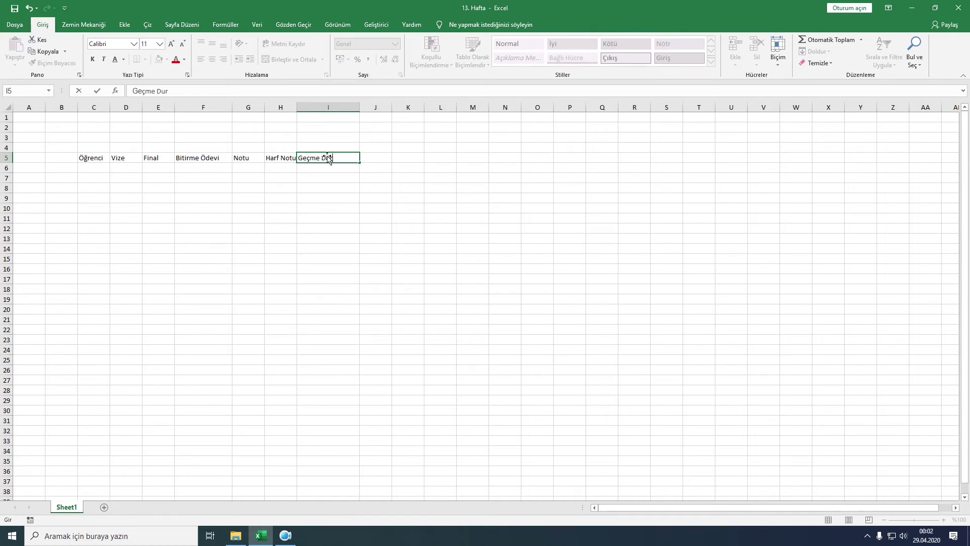
type("umu")
Step: Commit Geçme Durumu, then make the header row C5:I5 centered and bold
left_click(309, 191)
left_click_drag(98, 159, 320, 158)
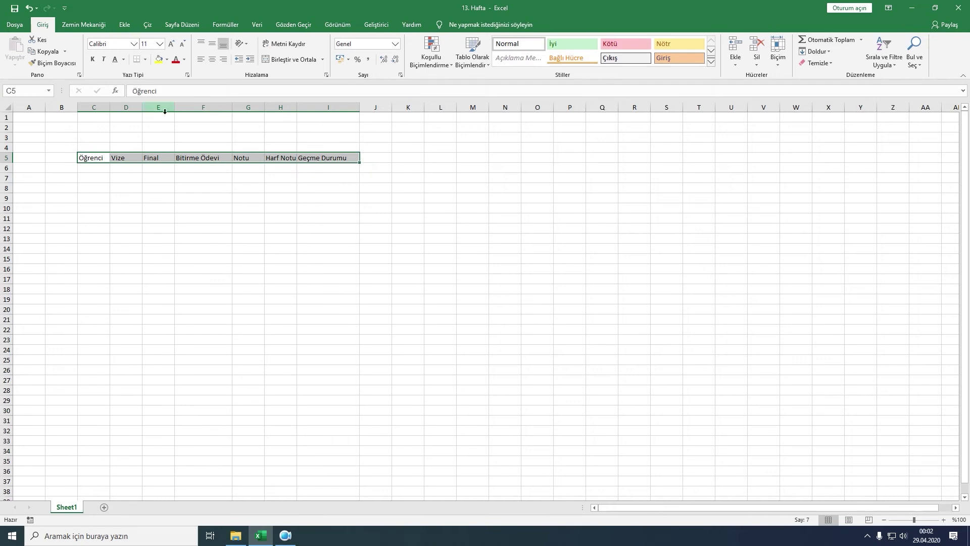
left_click(213, 60)
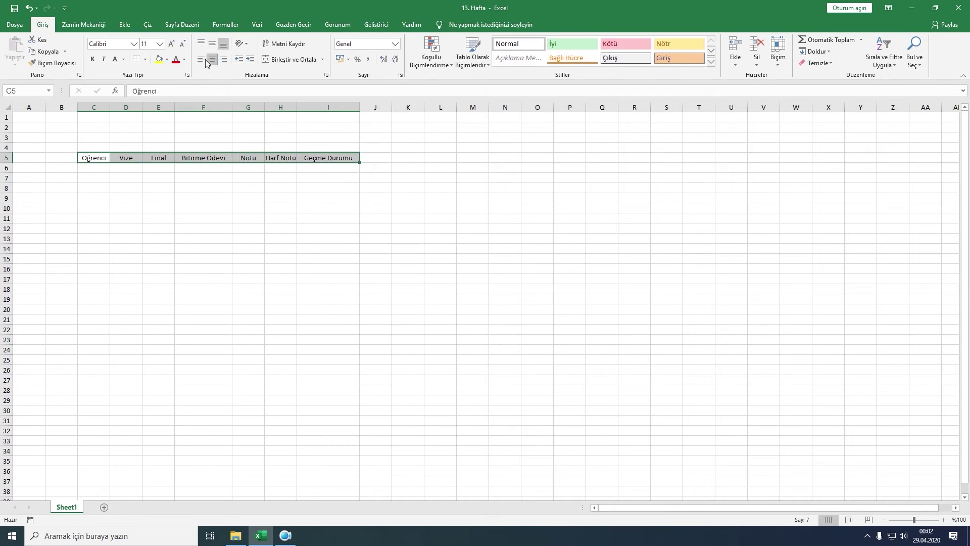
left_click(93, 60)
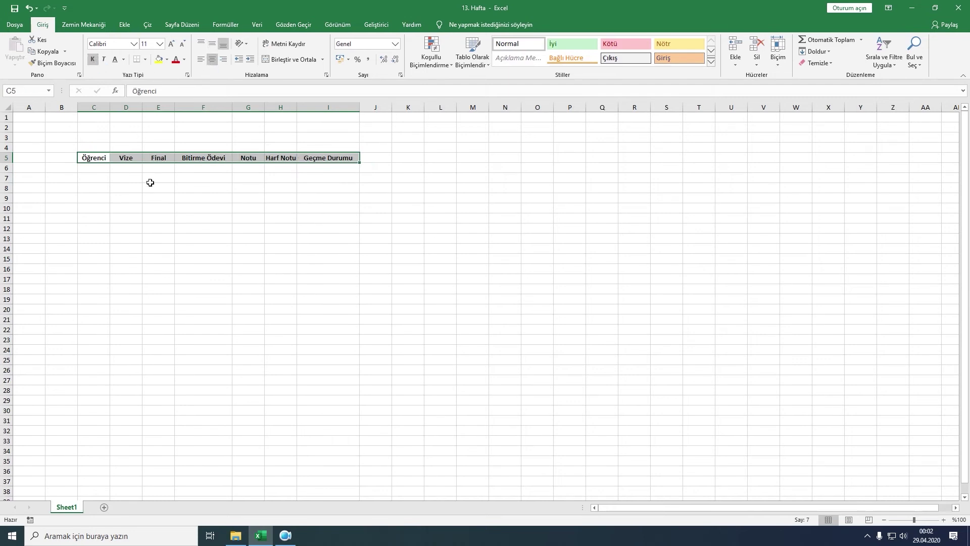
left_click(104, 172)
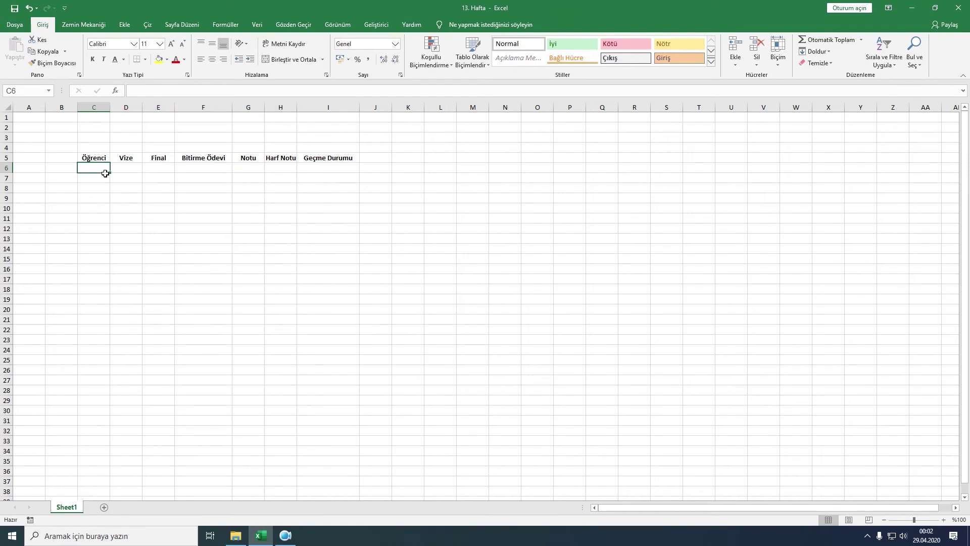
Step: Enter the first four student names, starting with Ahmet and Merve, in C6:C9, fixing a typo
type("Ahmet")
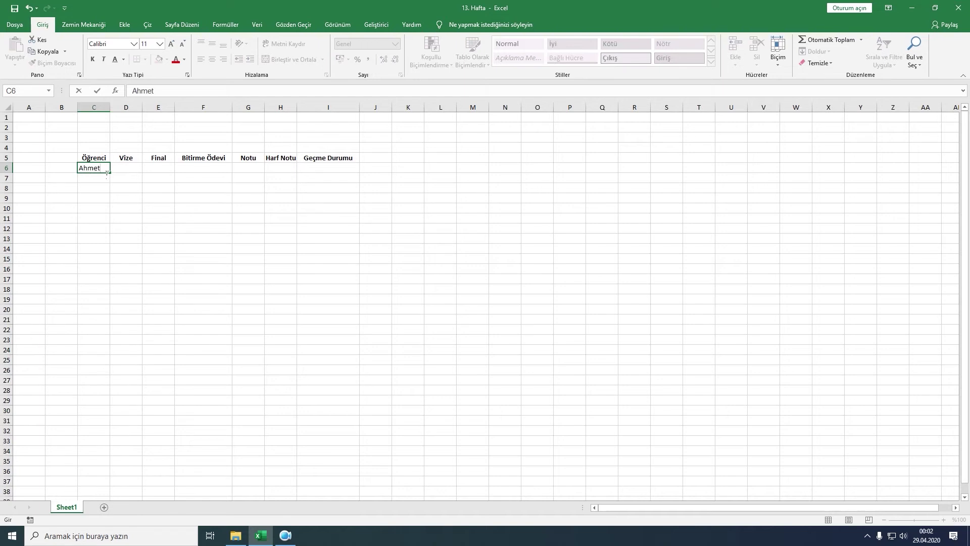
key("Return")
type("Merve")
key("Return")
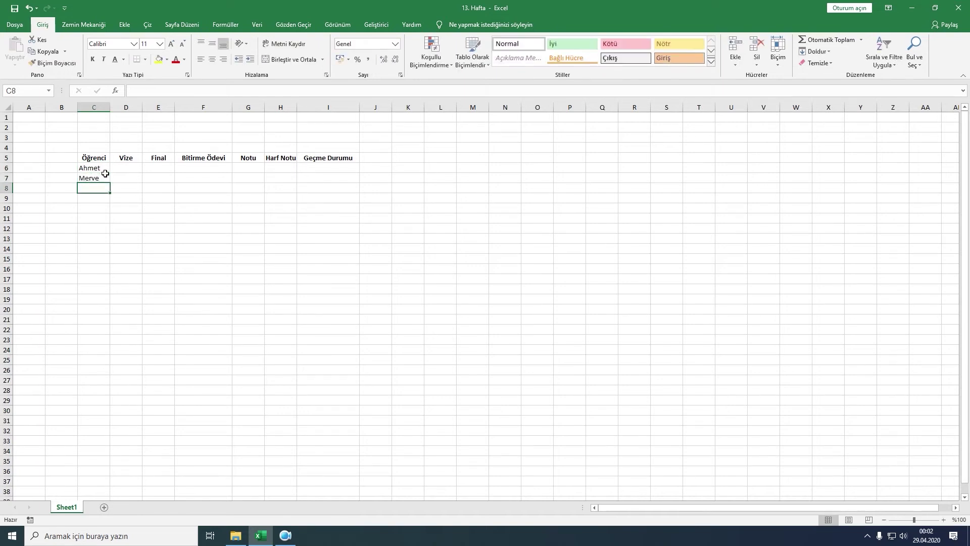
type("Hasan")
key("Return")
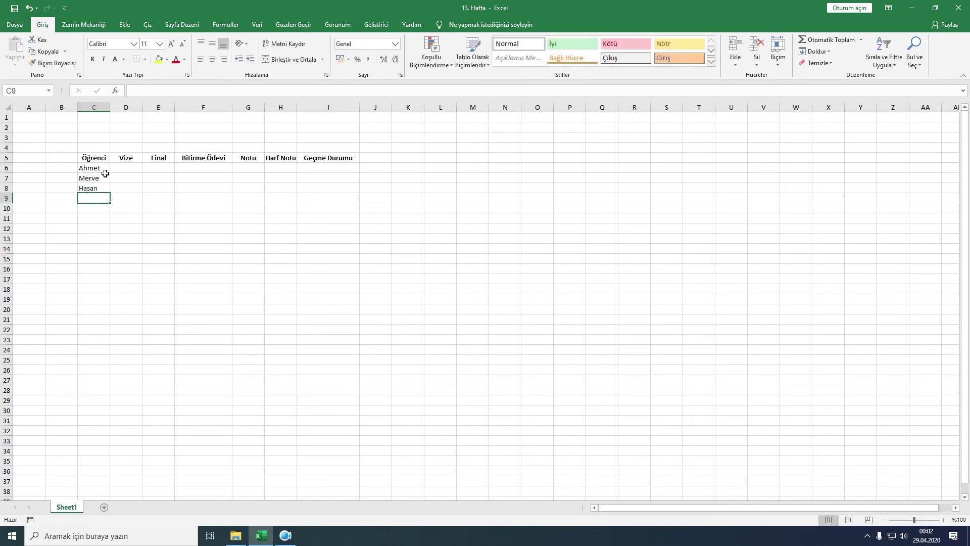
type("Seme")
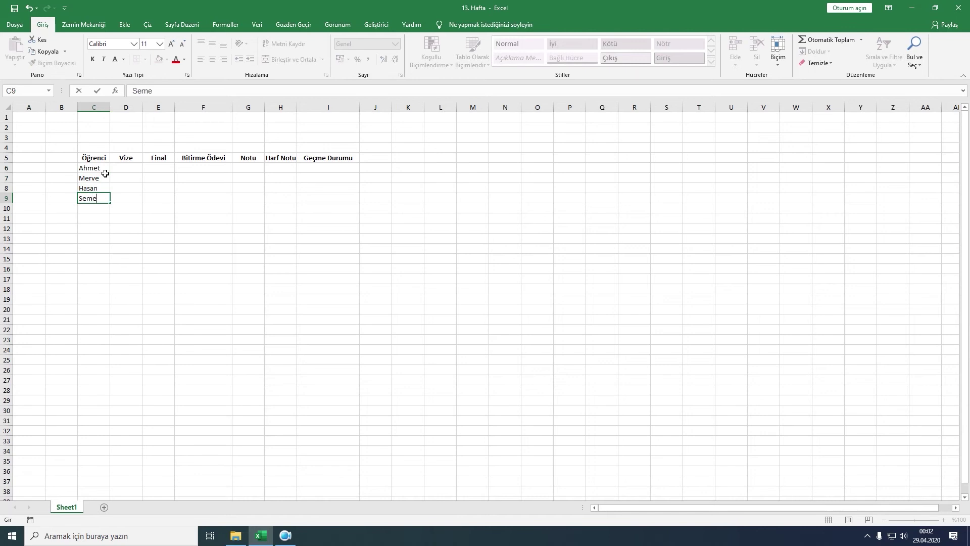
key("BackSpace")
type("a")
key("Return")
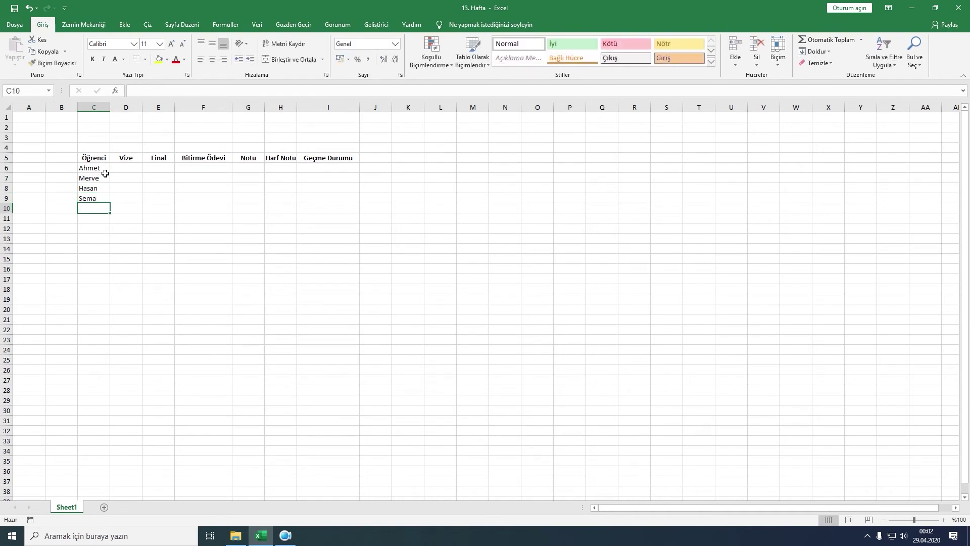
Step: Add Ali, Mahmut, Öykü, Can and Cem in C10:C14, then type Hüseyin in C15
type("Ali")
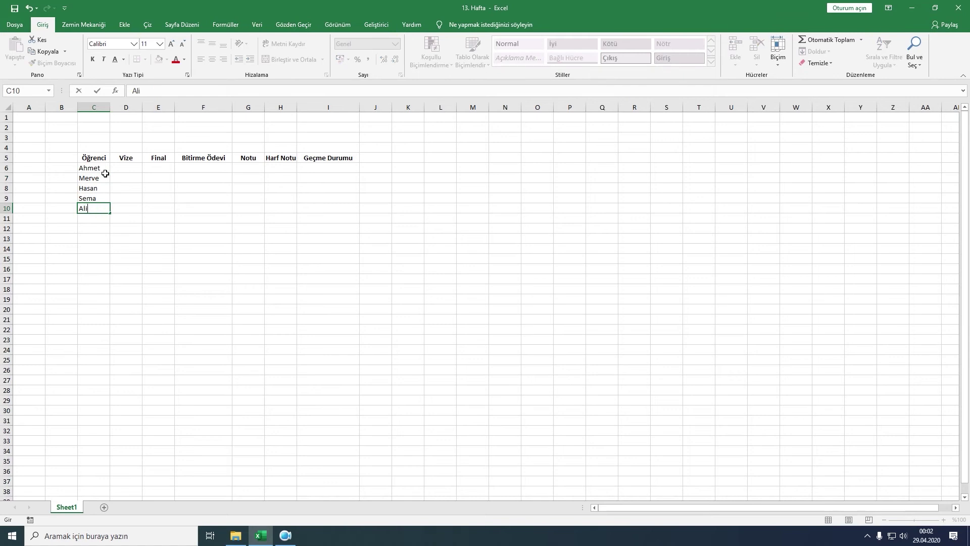
key("Return")
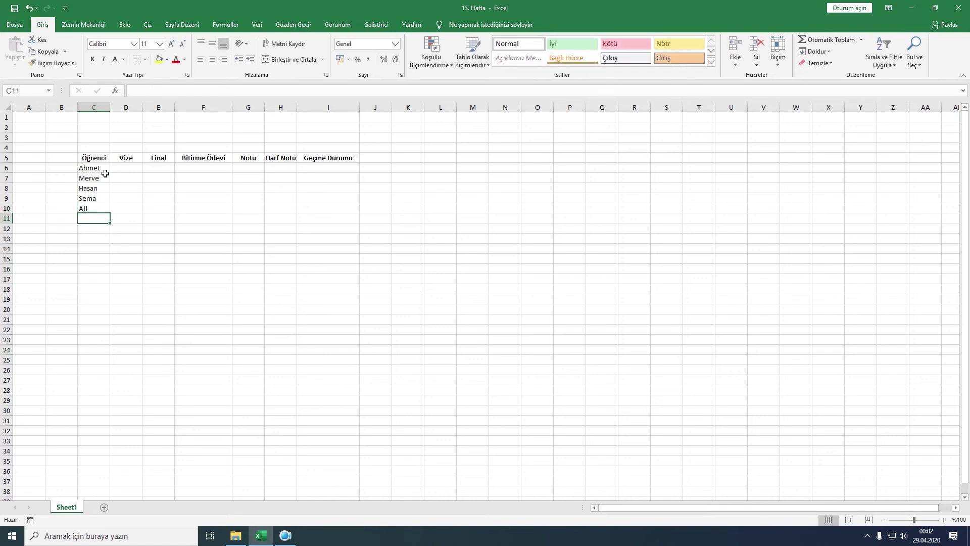
type("Mahmut")
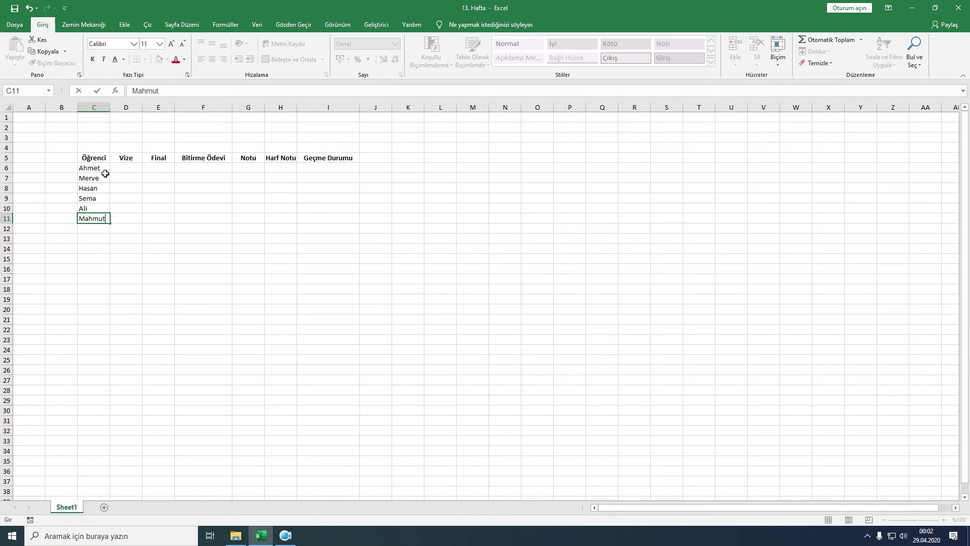
key("Return")
type("Ö")
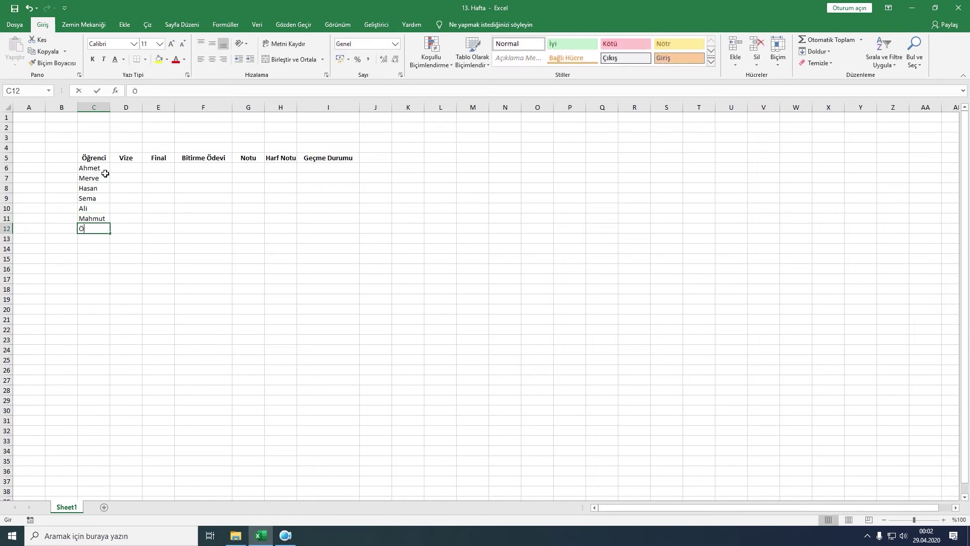
type("ykü")
key("Return")
type("Can")
key("Return")
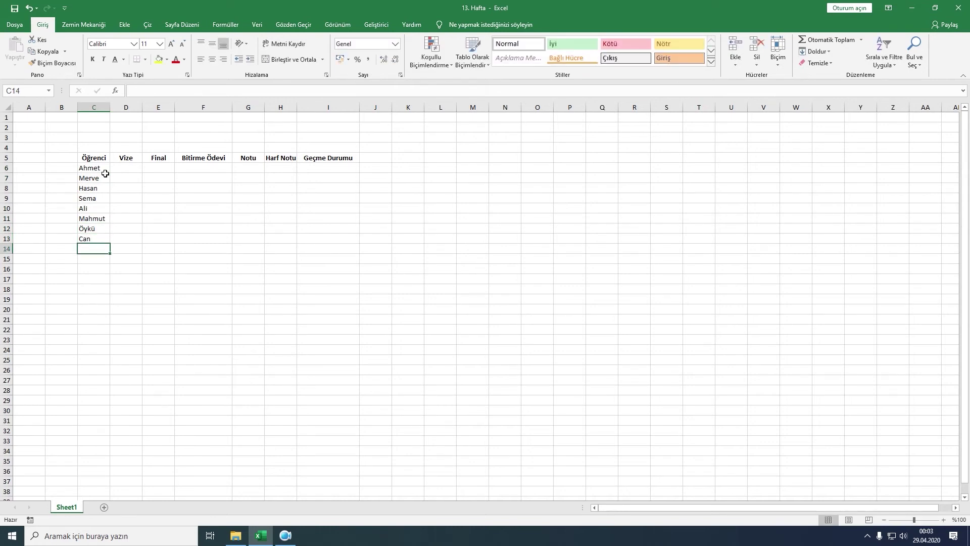
type("Cem")
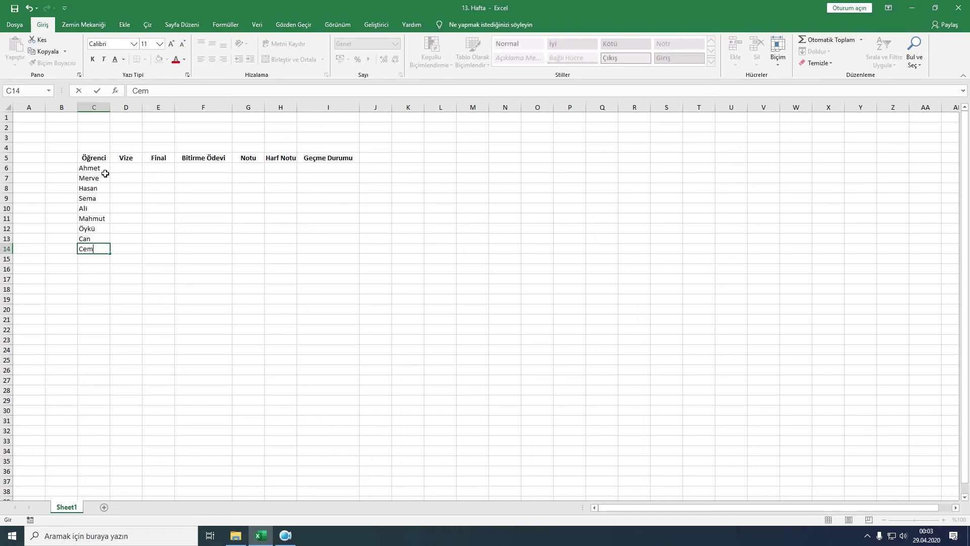
key("Return")
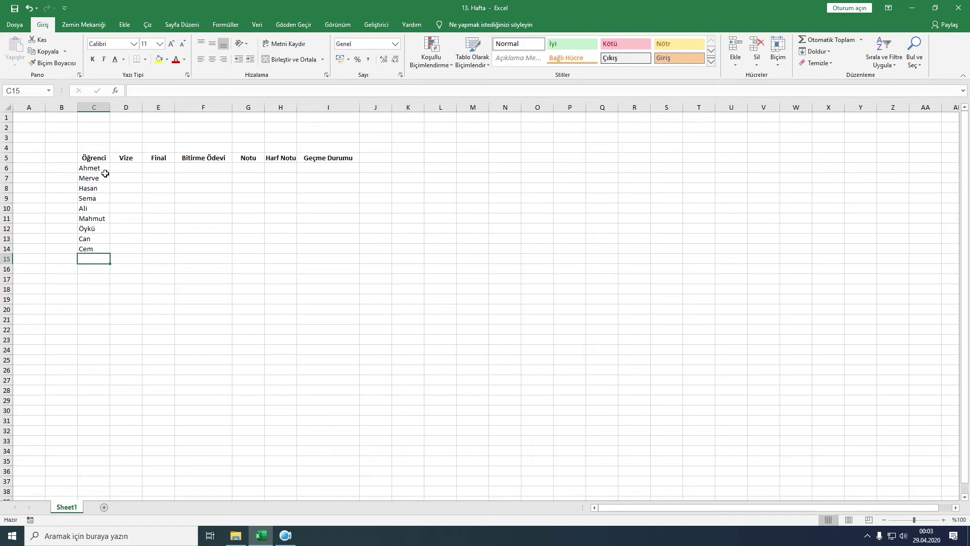
type("Hüseyi")
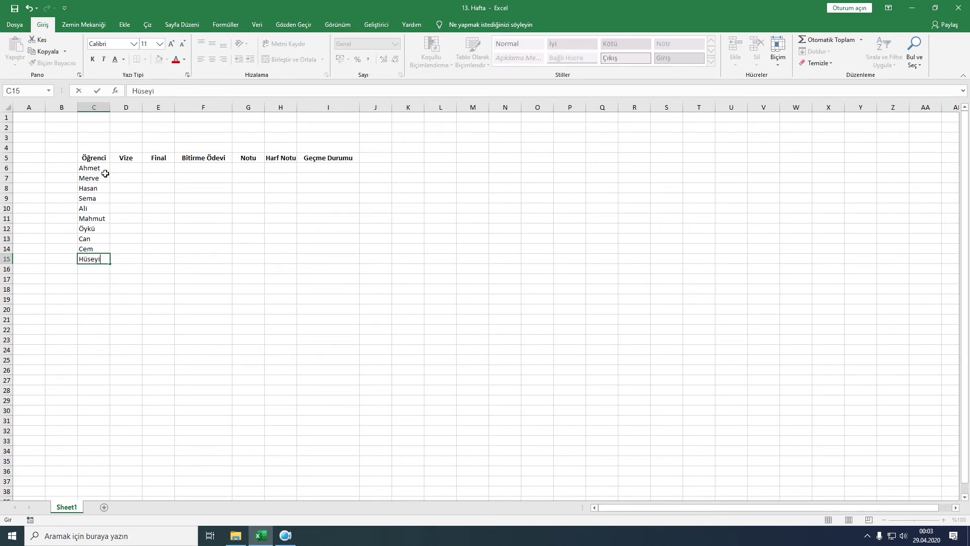
type("n")
Step: Commit Hüseyin in C15 and center-align all contents of columns C through I
left_click_drag(126, 208, 126, 198)
left_click_drag(95, 107, 317, 120)
left_click(212, 60)
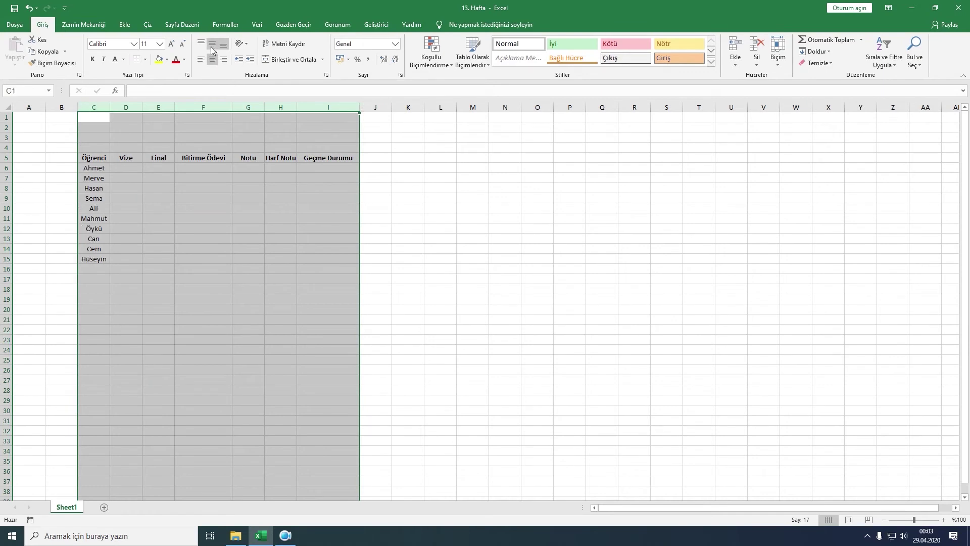
left_click(227, 320)
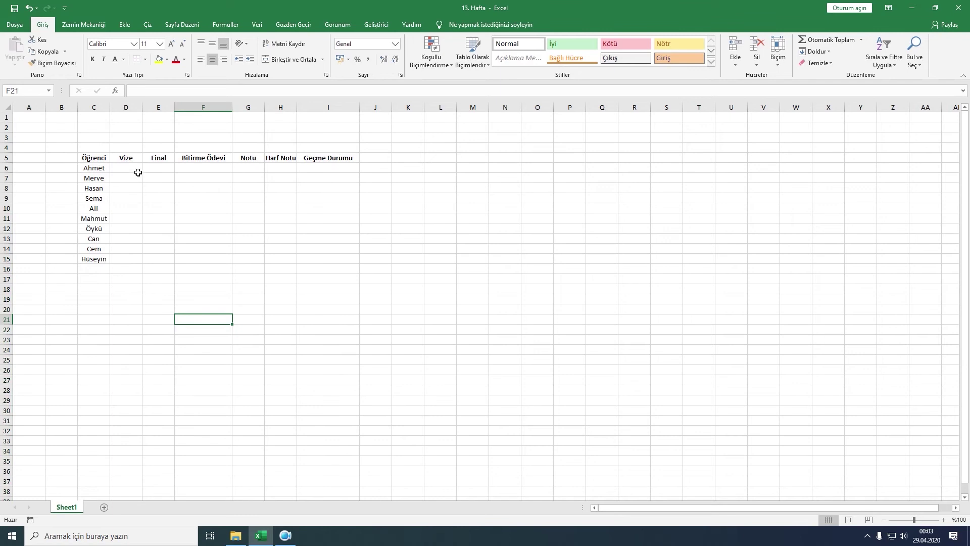
Step: Enter =RASTGELEARADA(5;100) in D6 to give Ahmet a random Vize score
left_click(137, 172)
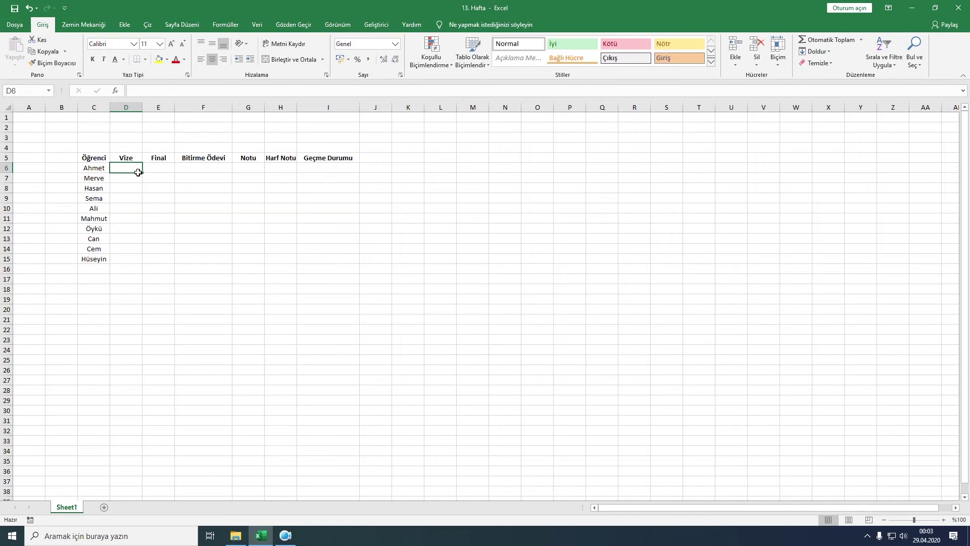
type("=")
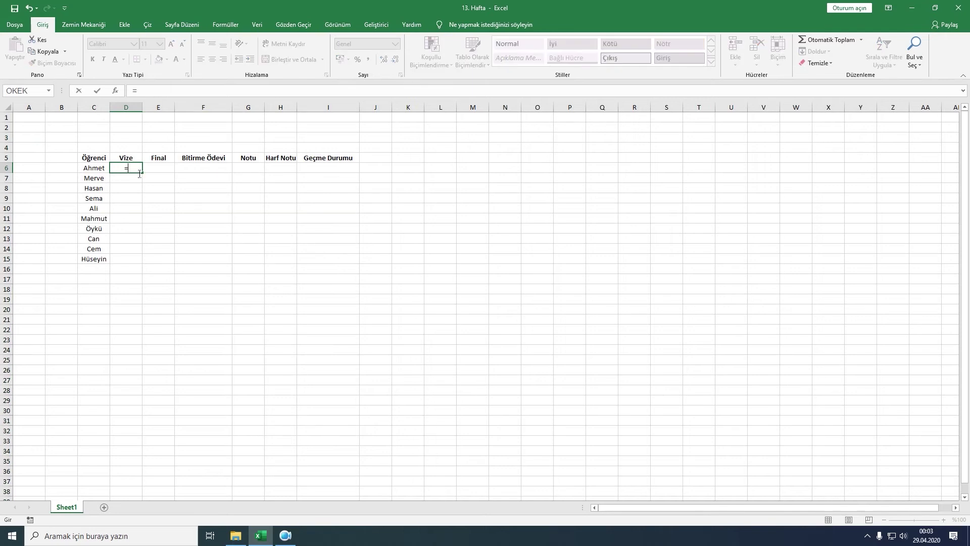
type("ras")
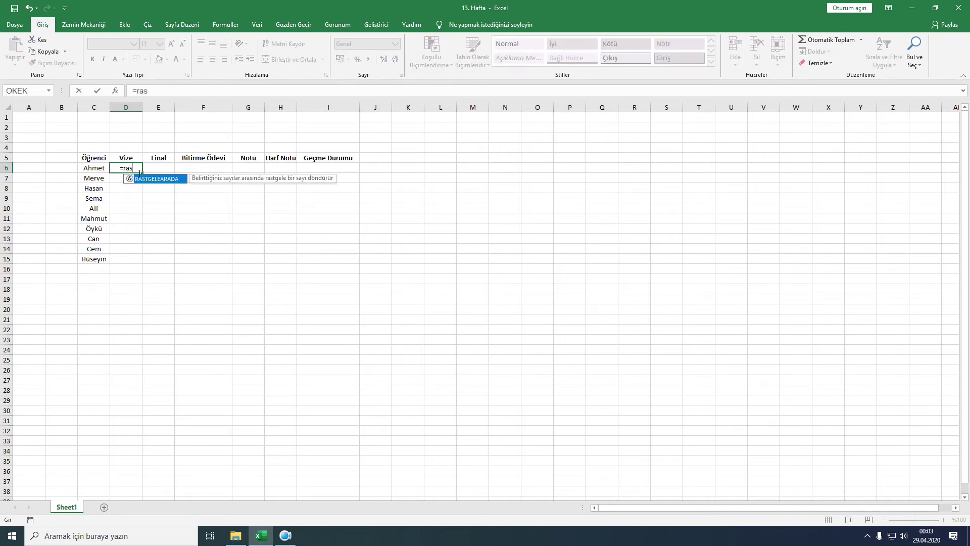
double_click(168, 179)
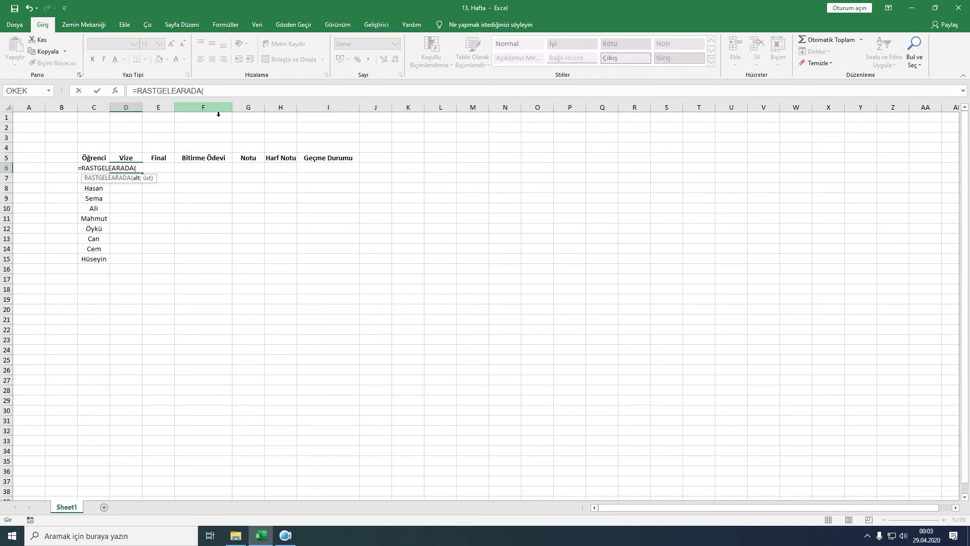
type("5")
type(";100)")
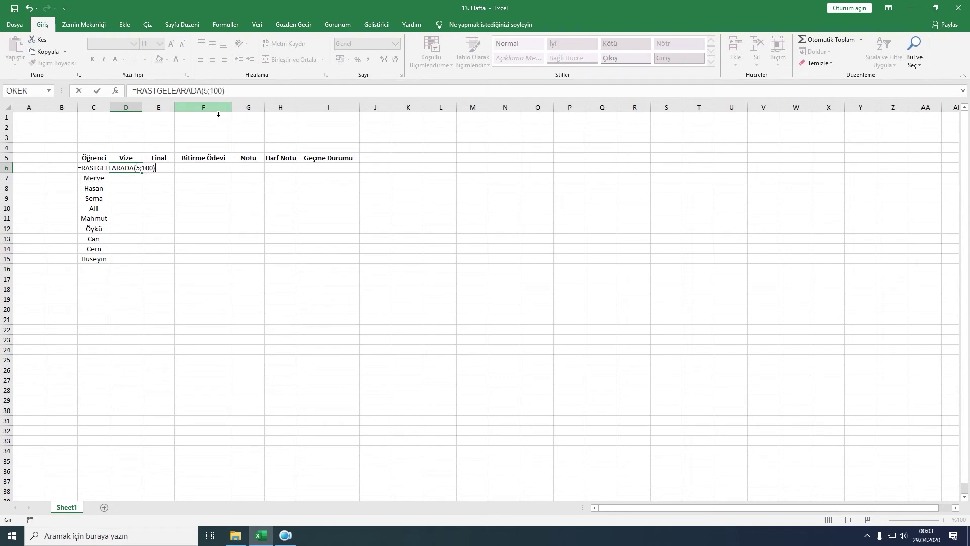
key("Return")
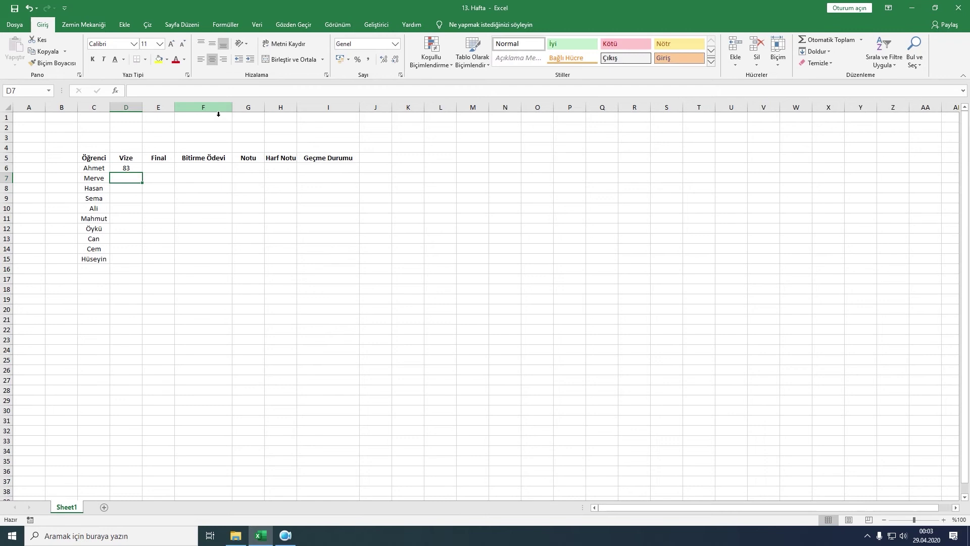
left_click(132, 171)
Step: Fill the random-score formula across D6:E15 and force a recalculation with a throwaway entry in F6
mouse_move(142, 172)
left_mouse_down()
mouse_move(174, 221)
mouse_move(148, 268)
mouse_move(174, 270)
left_mouse_up()
left_click(173, 288)
left_click(202, 178)
left_click(166, 174)
left_click(128, 172)
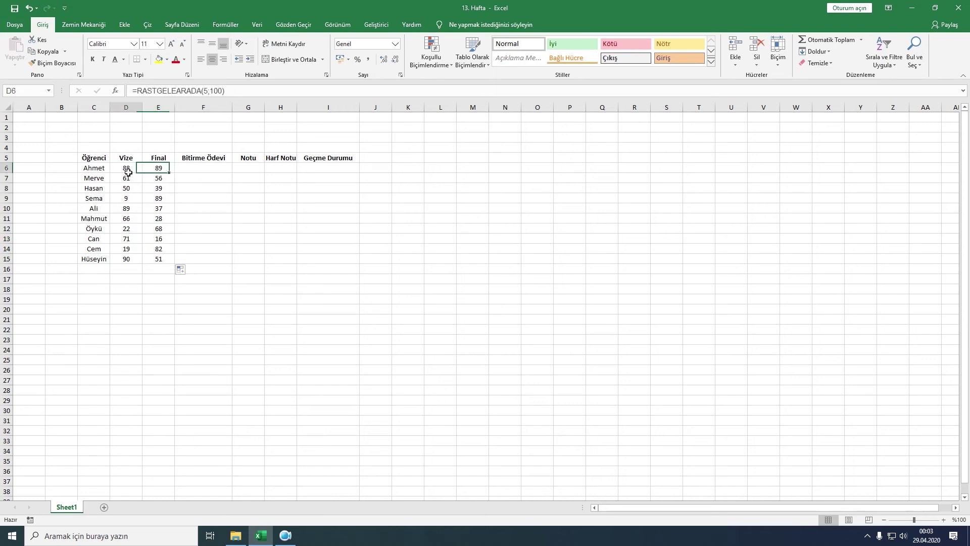
left_click(196, 172)
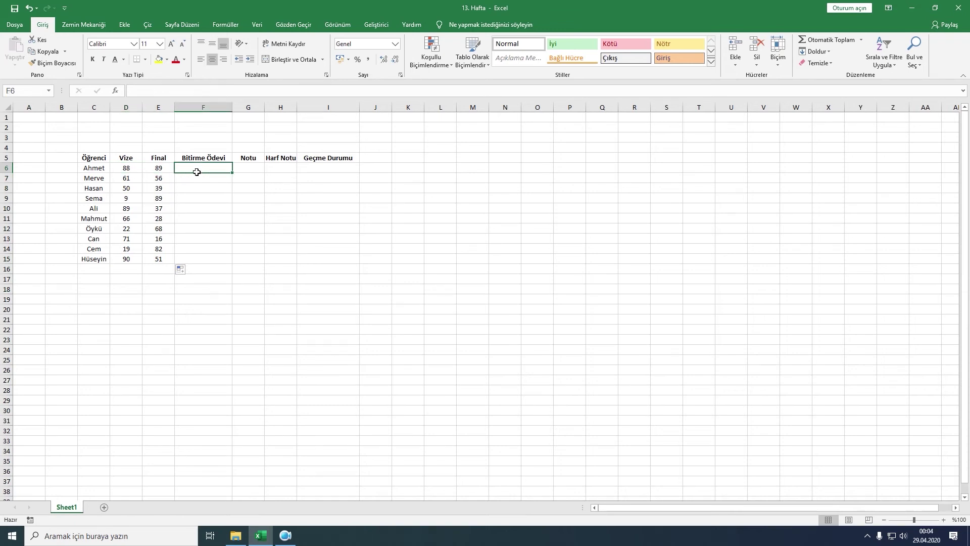
type("aa")
key("Return")
left_click(205, 170)
key("Delete")
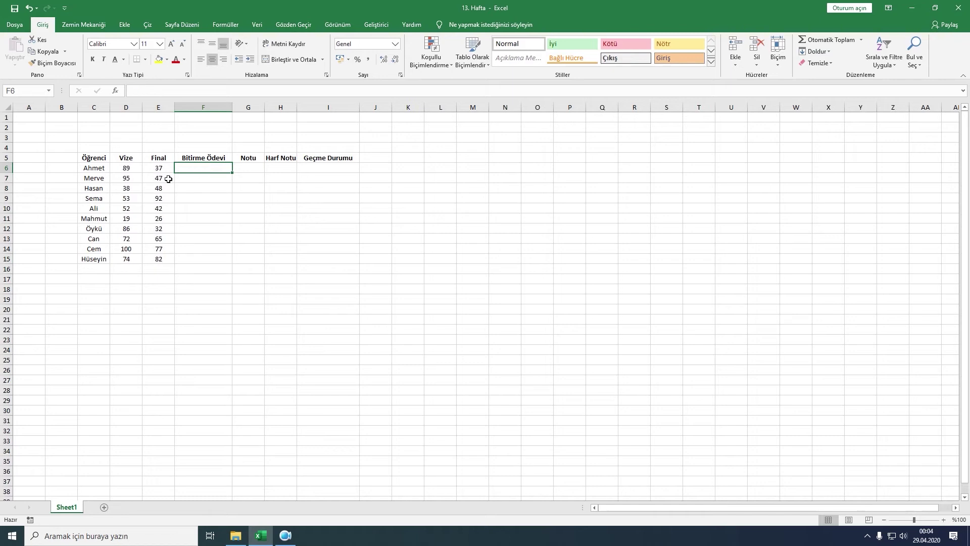
Step: Replace the D6:E15 formulas with their values using Buraya Yalnızca Değer Olarak Kopyala
mouse_move(126, 169)
left_mouse_down()
mouse_move(164, 236)
mouse_move(163, 259)
left_mouse_up()
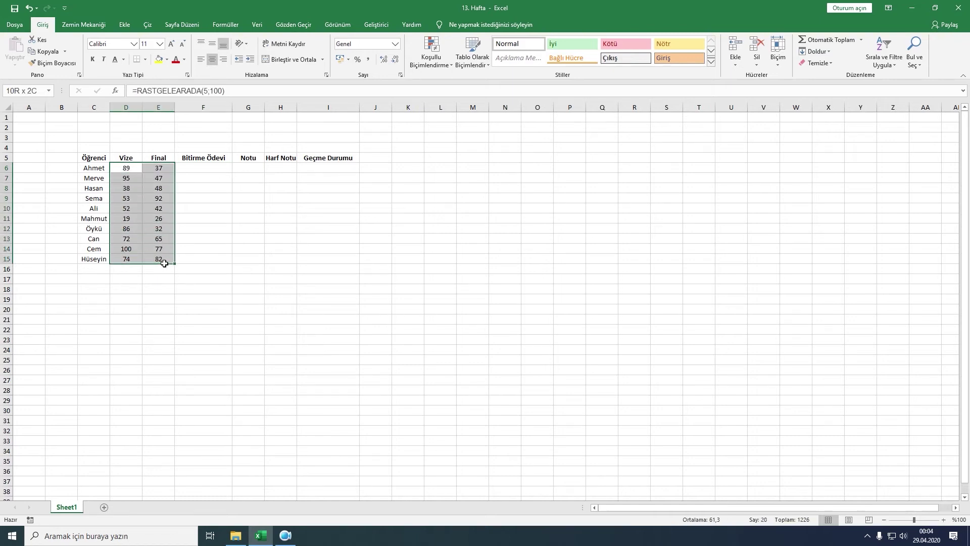
mouse_move(152, 168)
left_mouse_down()
mouse_move(237, 175)
mouse_move(127, 172)
left_mouse_up()
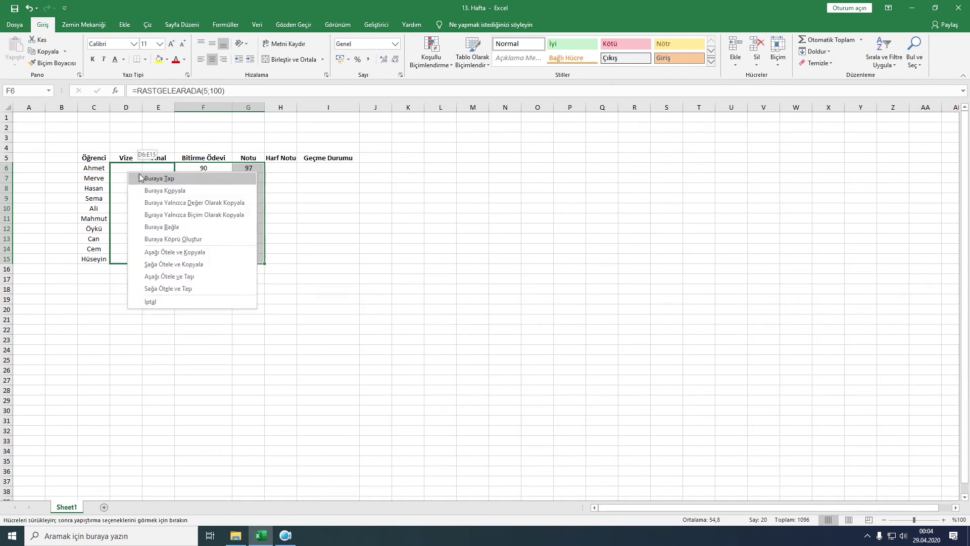
left_click(157, 202)
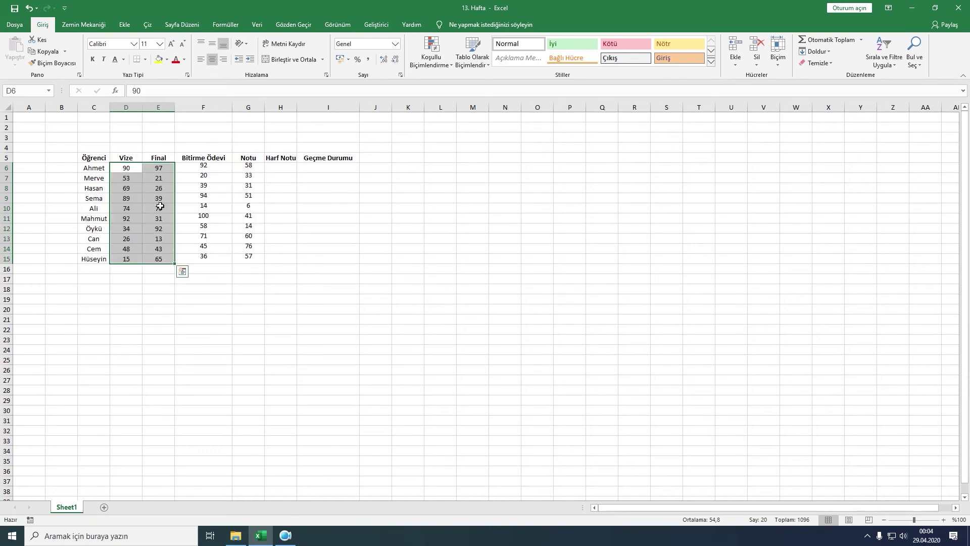
left_click(237, 284)
left_click_drag(202, 167, 251, 259)
Step: Delete the leftover numbers in F6:G15 and select the Vize and Final scores D6:E15
key("Delete")
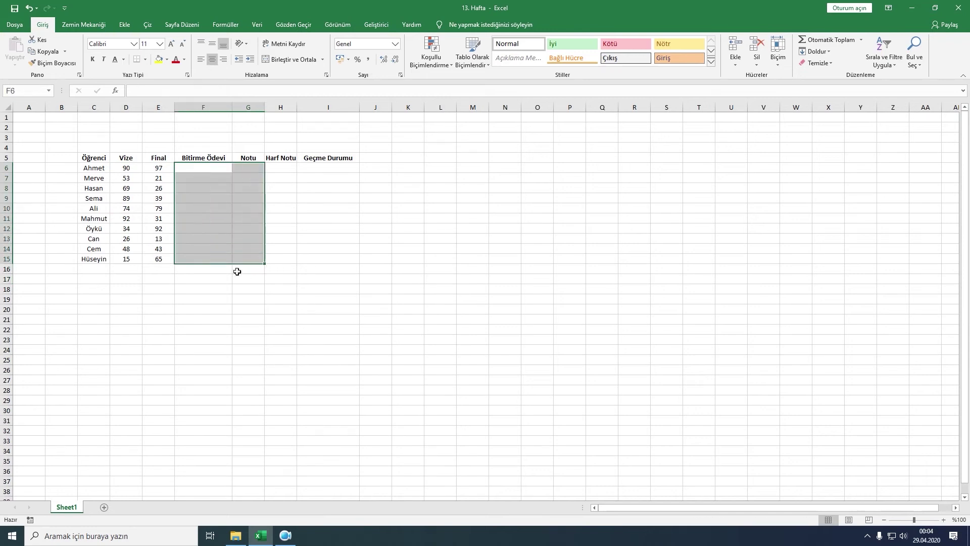
left_click(219, 279)
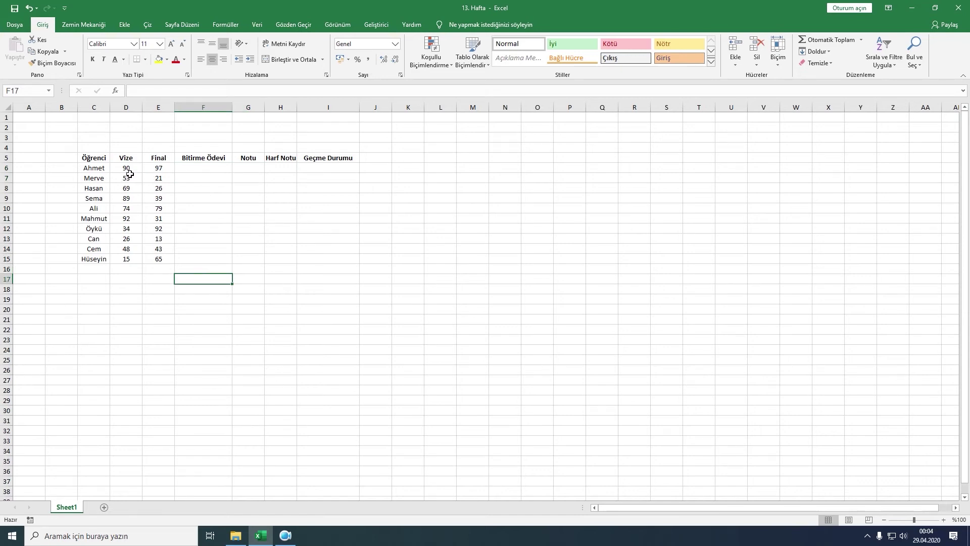
left_click(94, 270)
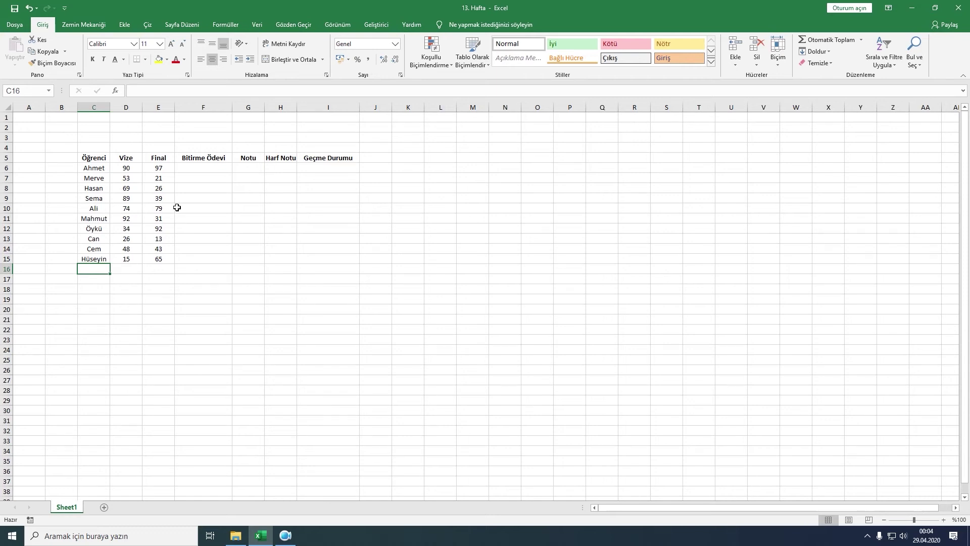
mouse_move(131, 171)
left_mouse_down()
mouse_move(159, 185)
mouse_move(159, 258)
left_mouse_up()
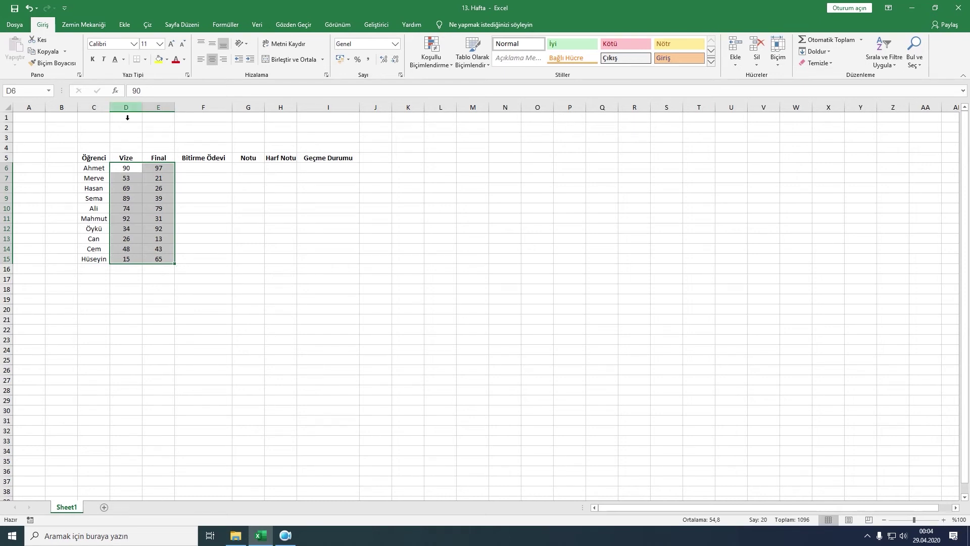
Step: Add a Veri Doğrulama rule limiting Vize and Final cells to whole numbers from 0 to 100
left_click_drag(127, 118, 160, 119)
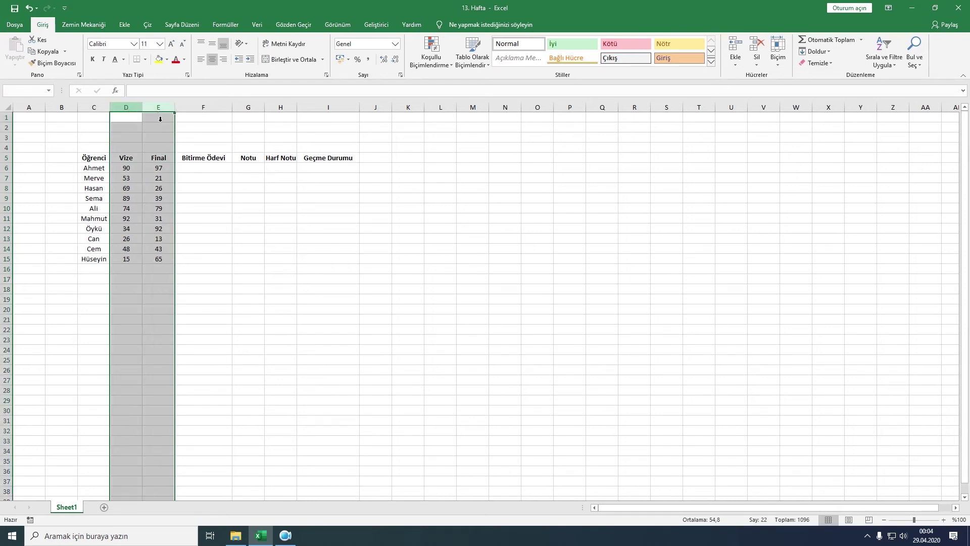
left_click_drag(126, 121, 158, 160)
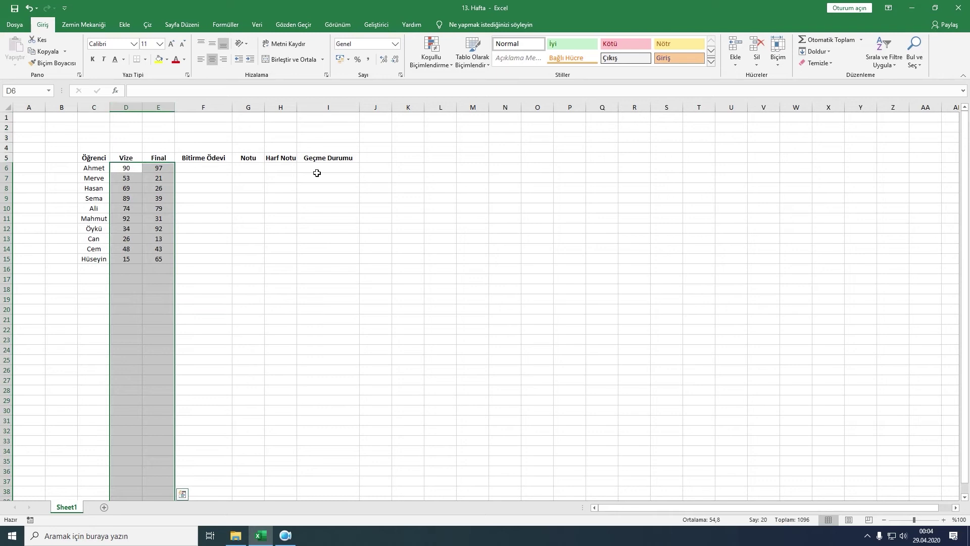
left_click(257, 24)
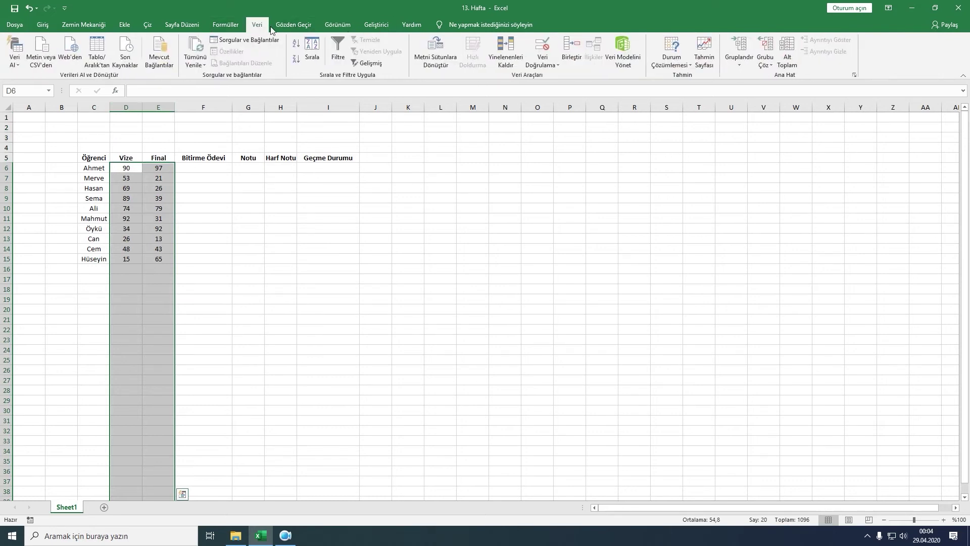
left_click(559, 62)
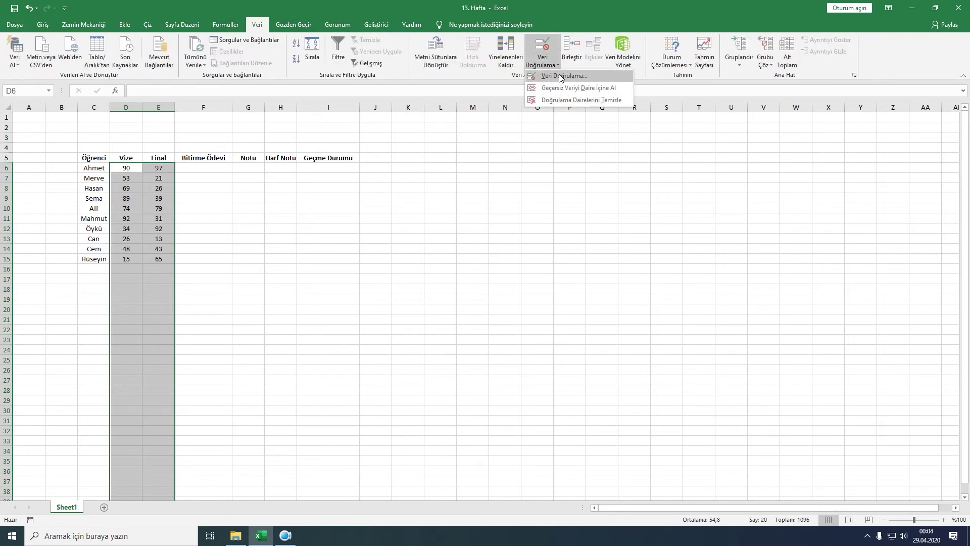
left_click(558, 74)
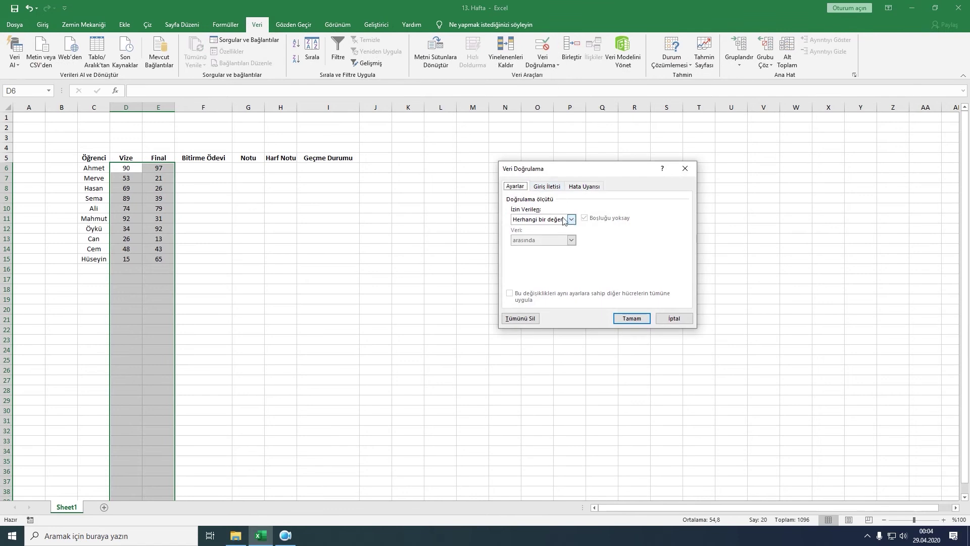
left_click(576, 222)
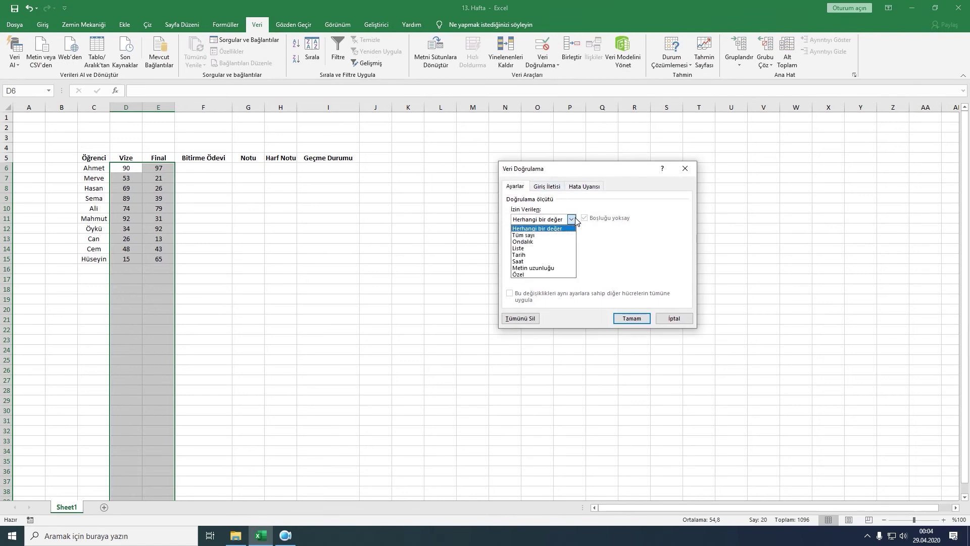
left_click(523, 235)
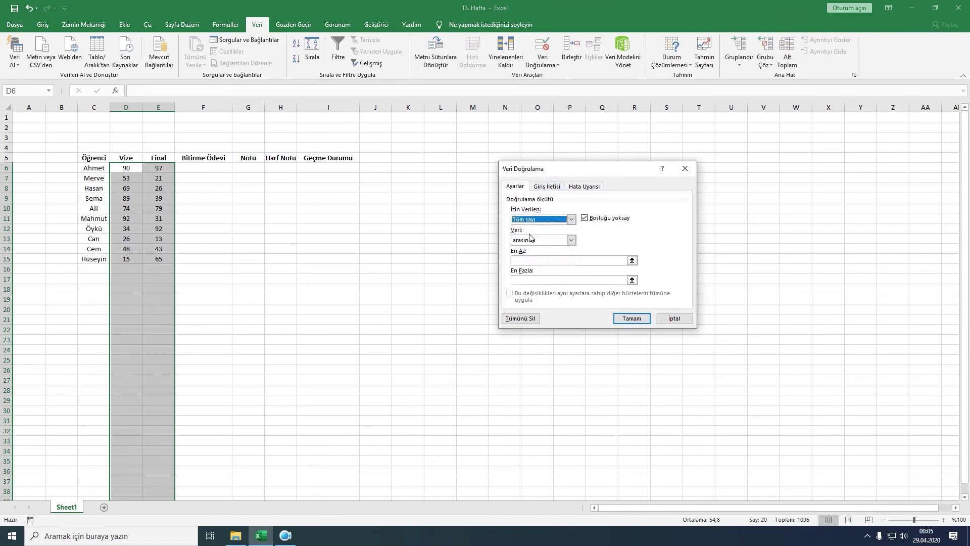
left_click(544, 260)
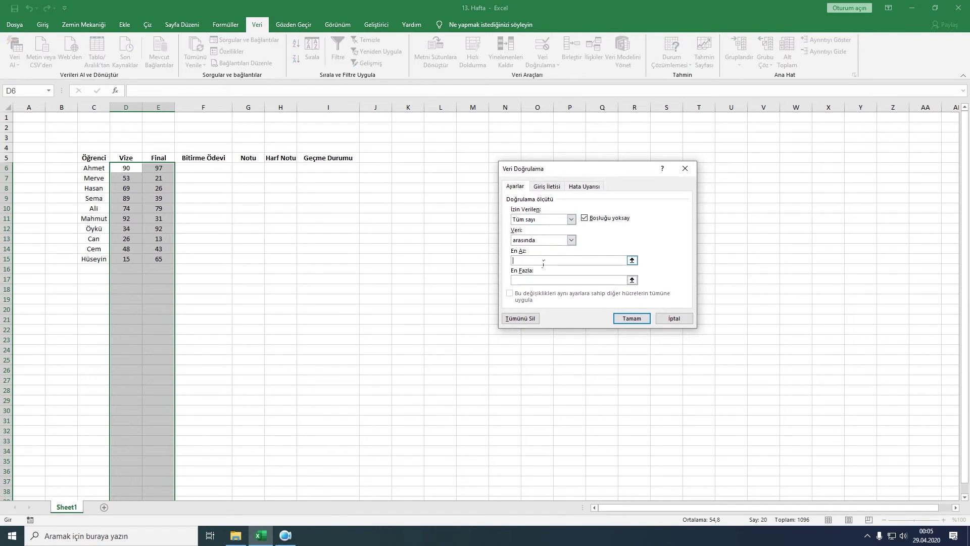
type("0")
left_click(549, 278)
left_click(632, 318)
left_click(273, 306)
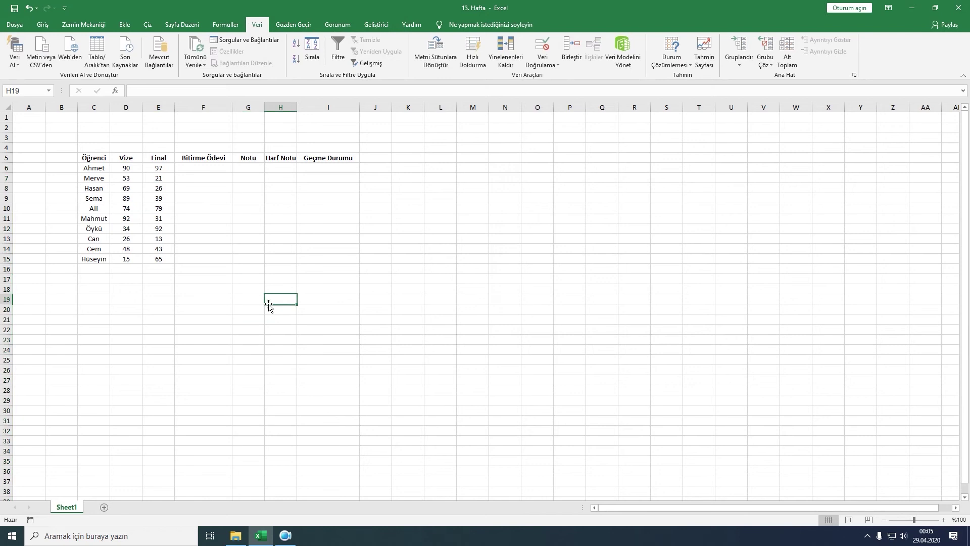
left_click(134, 272)
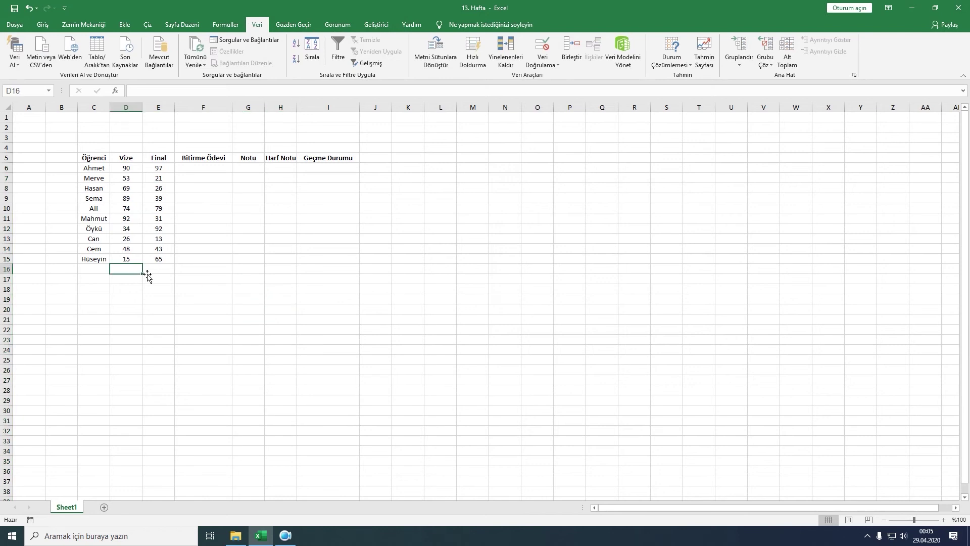
type("a")
key("Return")
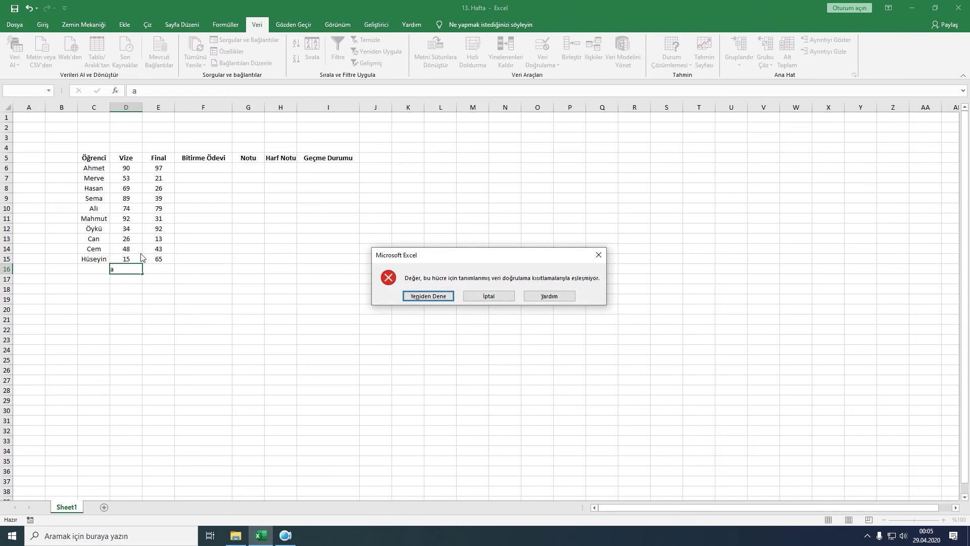
left_click(420, 296)
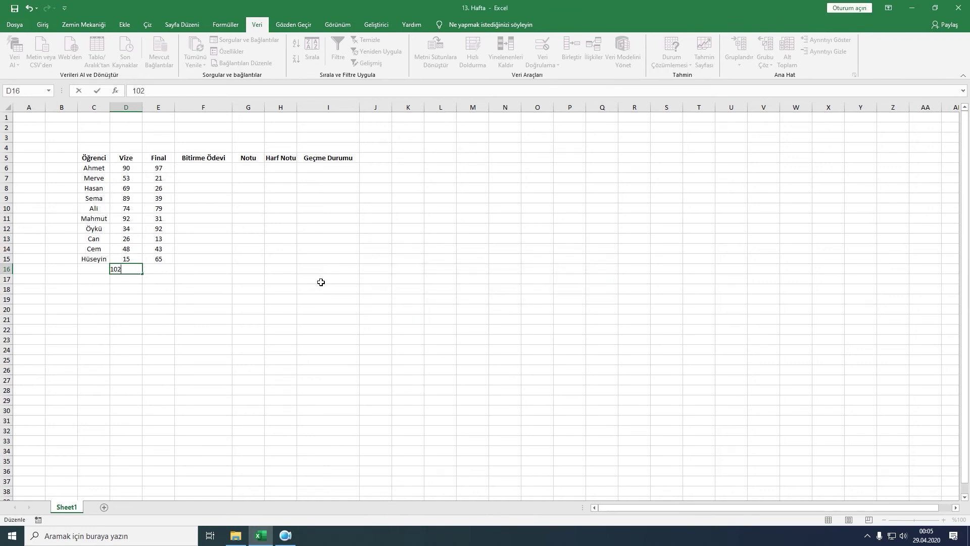
key("Return")
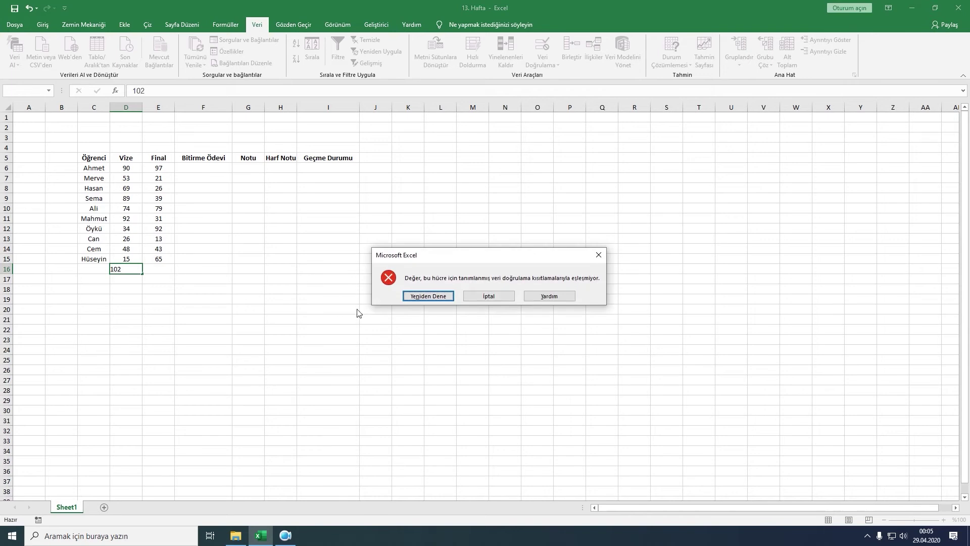
left_click(429, 296)
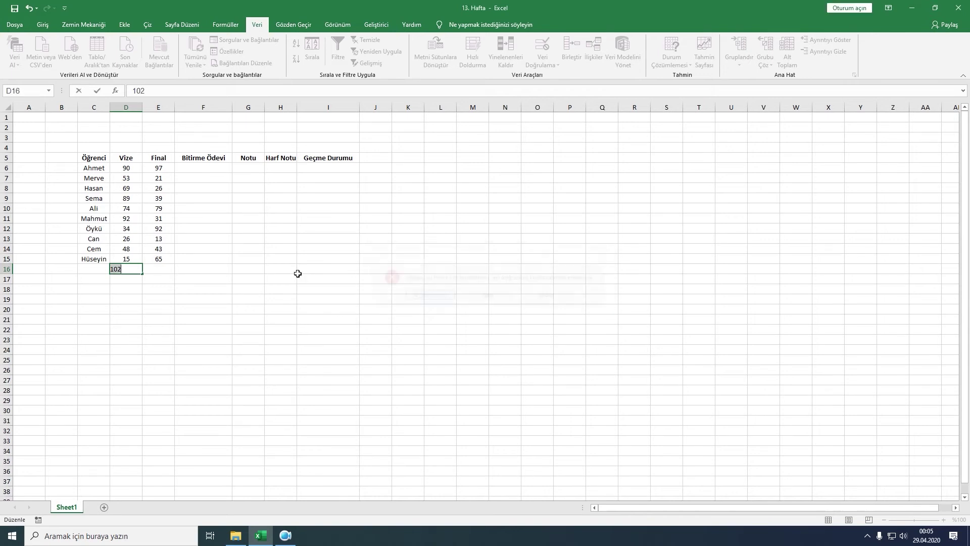
type("60")
key("Return")
left_click(136, 274)
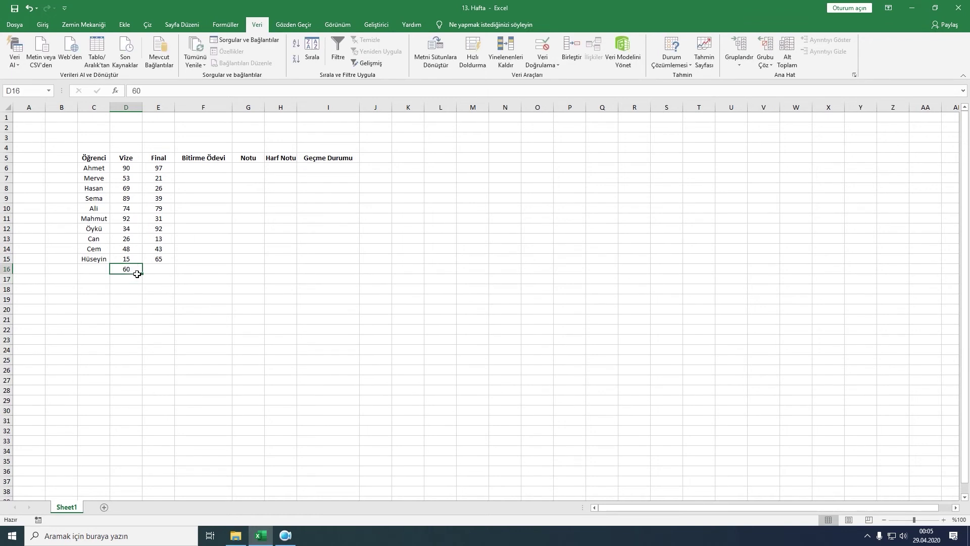
key("Delete")
left_click(551, 63)
Step: Set a Liste validation with Teslim source items, which lands on cell D16
left_click(556, 71)
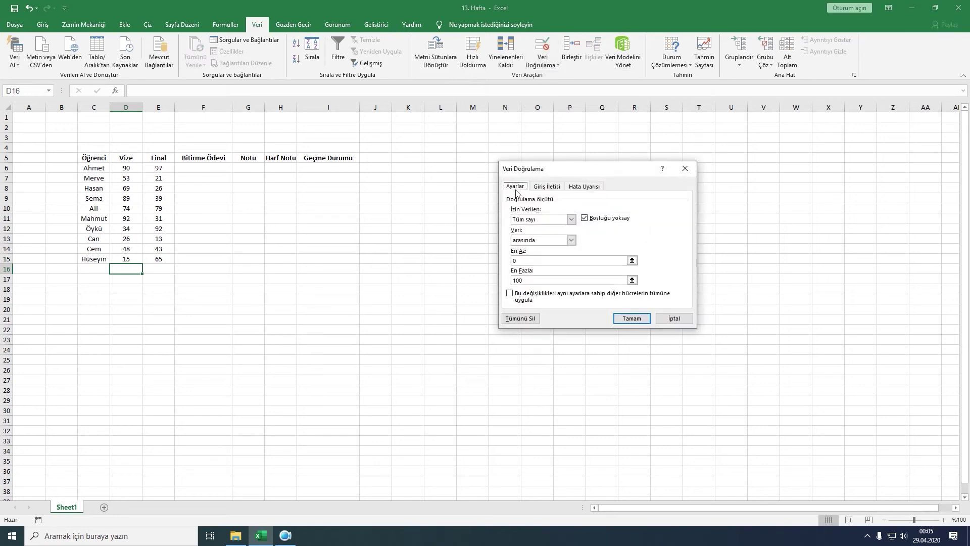
left_click(571, 219)
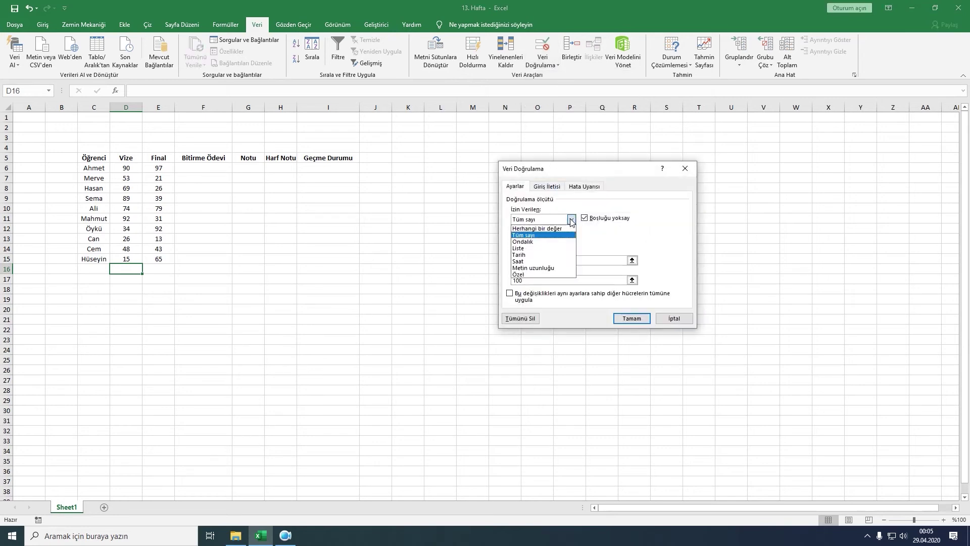
left_click(525, 248)
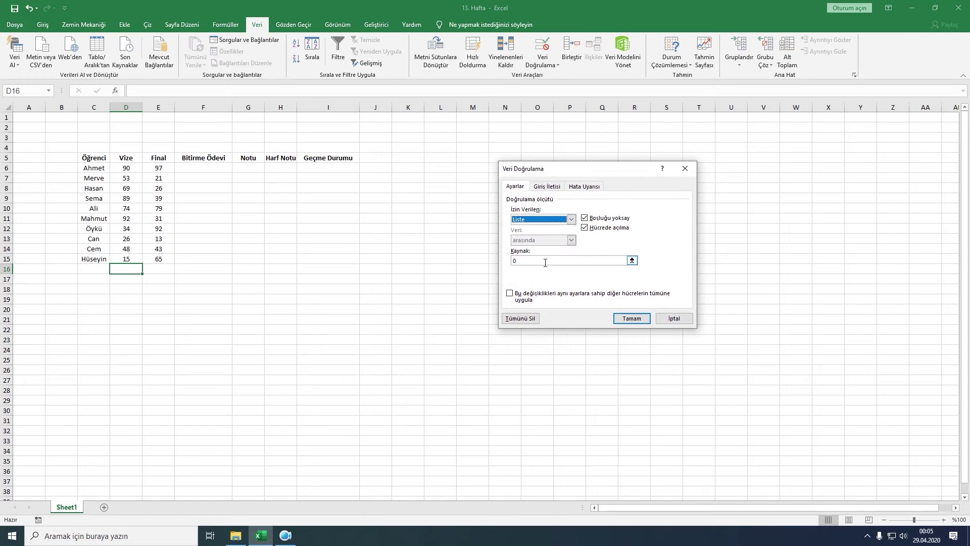
left_click(560, 262)
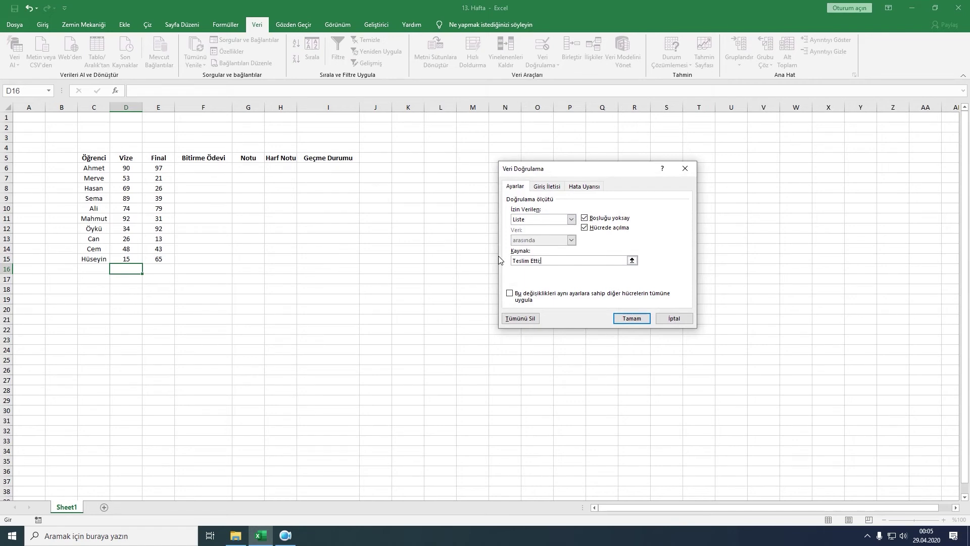
type("Tes")
type("lim Etmedi")
key("Return")
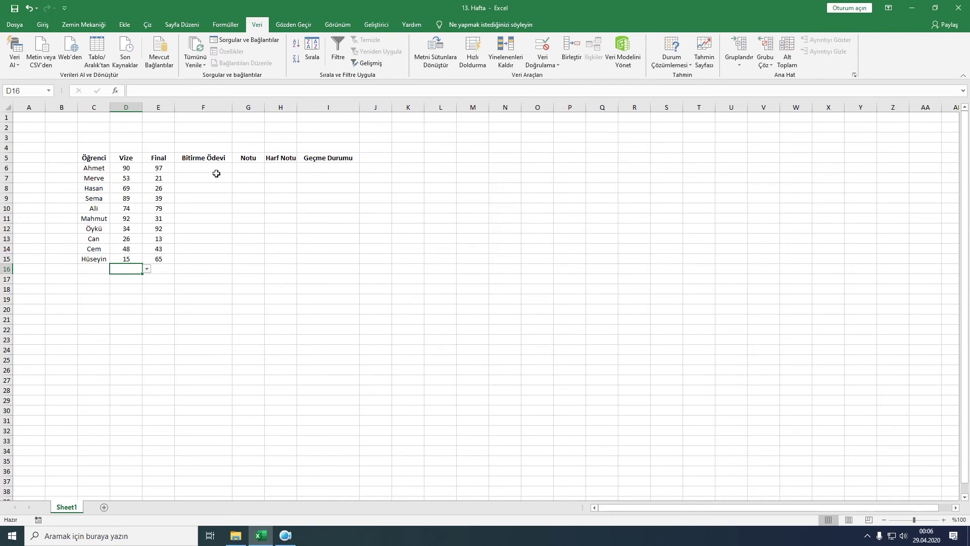
Step: Check D16's validation settings, cancel them, and undo the list restriction
left_click(171, 279)
left_click(137, 271)
right_click(136, 272)
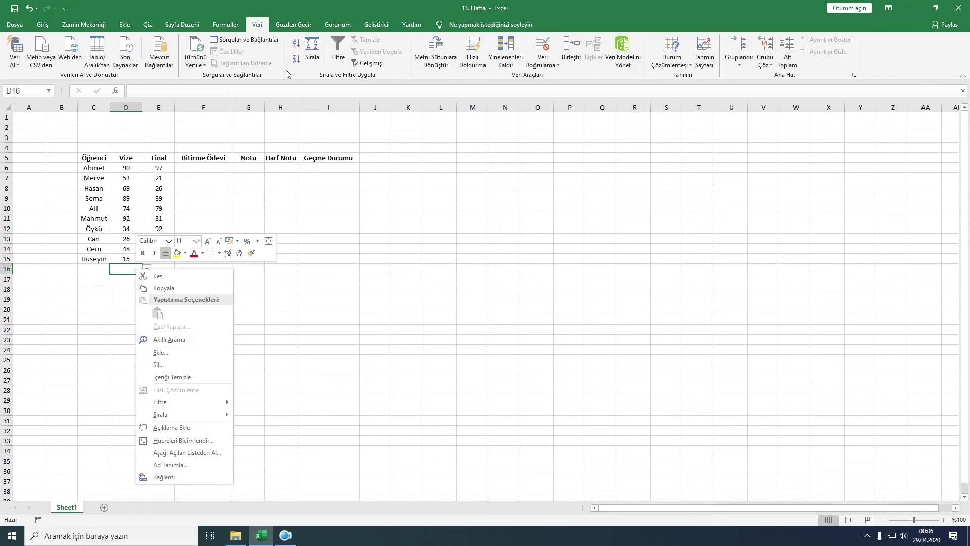
left_click(542, 57)
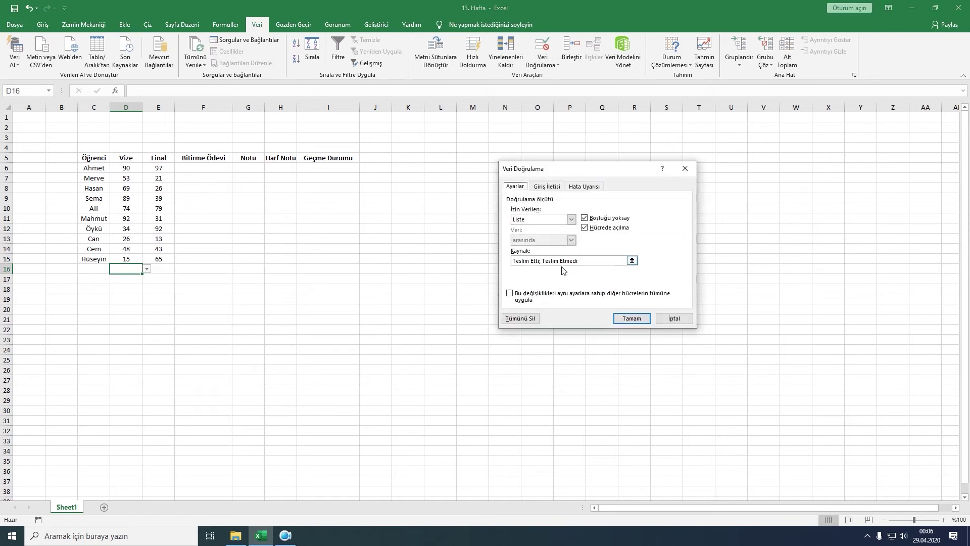
left_click(571, 219)
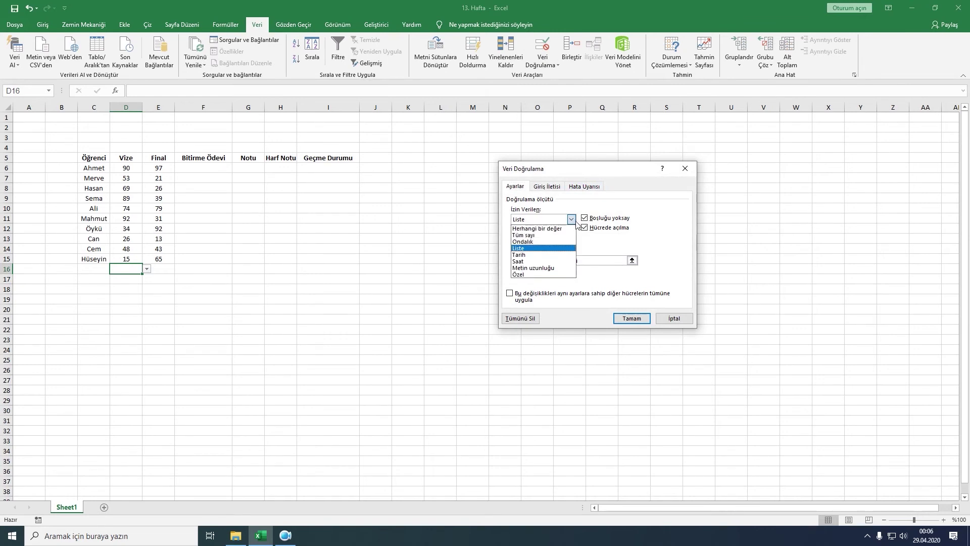
left_click(673, 319)
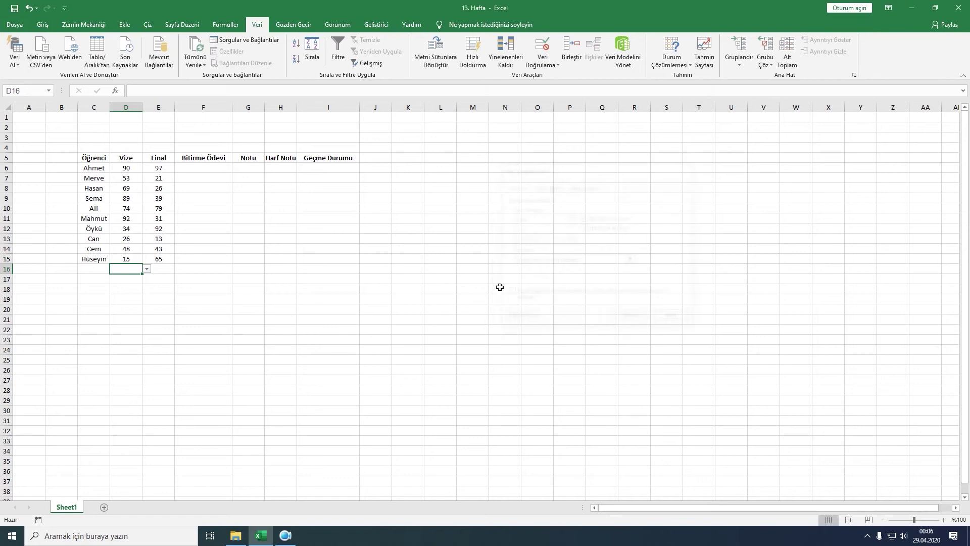
left_click(29, 8)
Step: Test an entry in D16, dismiss the rejection warning, and select F6
type("l")
key("Return")
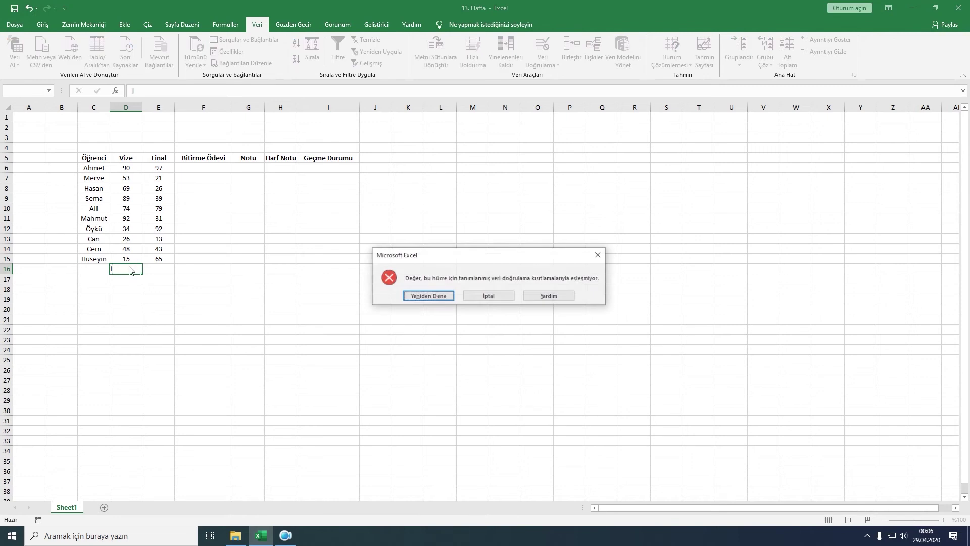
left_click(493, 297)
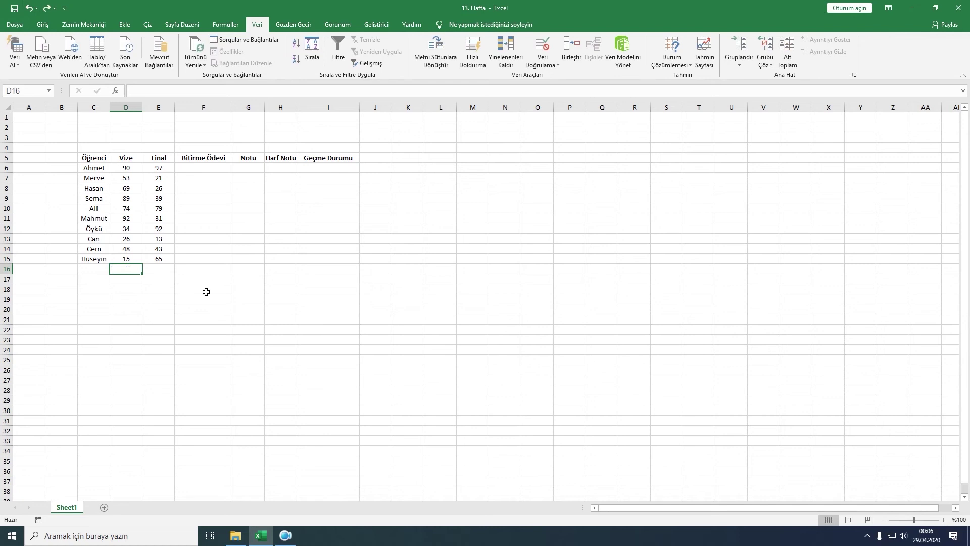
left_click(206, 171)
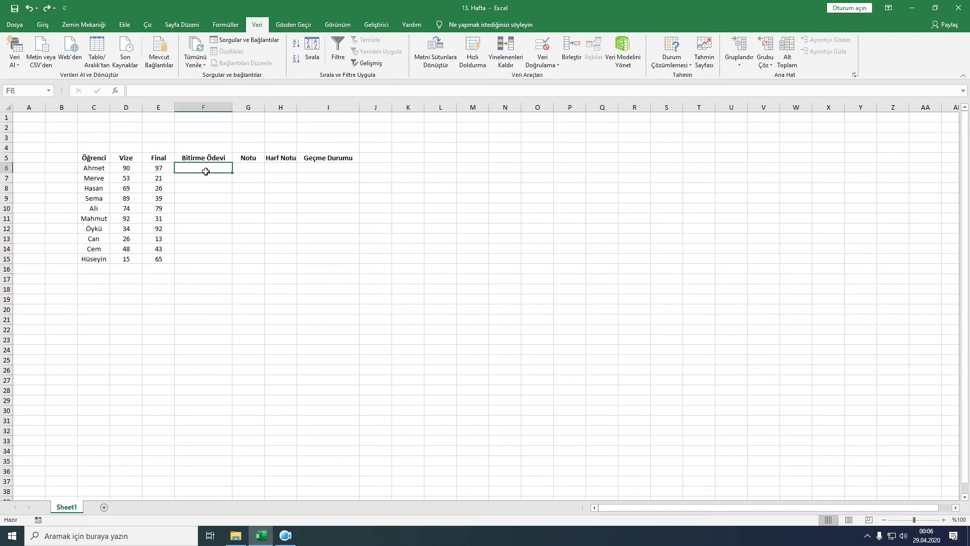
Step: Apply a Liste validation offering Teslim Etti and Teslim Etmedi from F6 to column F's end
left_click(203, 110)
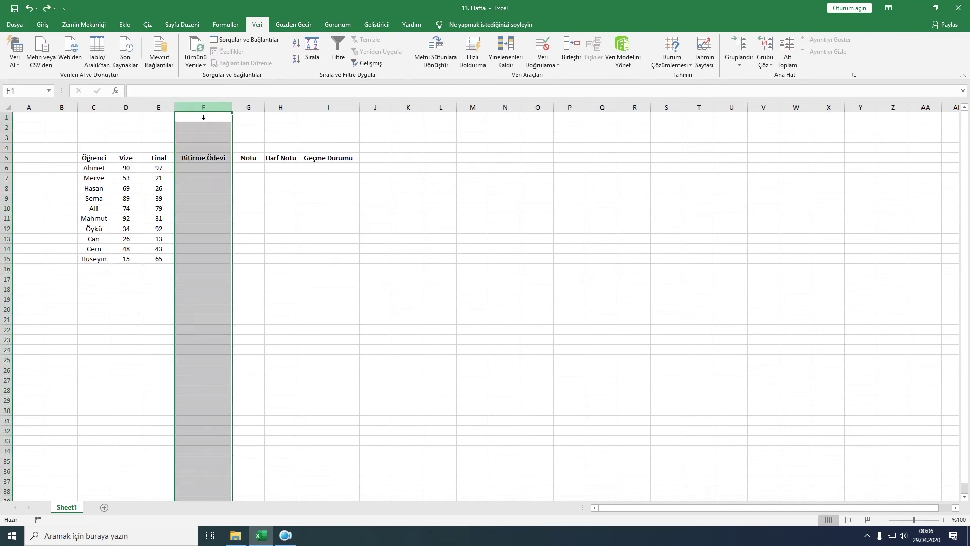
mouse_move(205, 119)
left_mouse_down()
mouse_move(206, 154)
mouse_move(209, 119)
mouse_move(204, 138)
left_mouse_up()
left_click(207, 108)
left_click(206, 169)
key("ctrl+shift+Down")
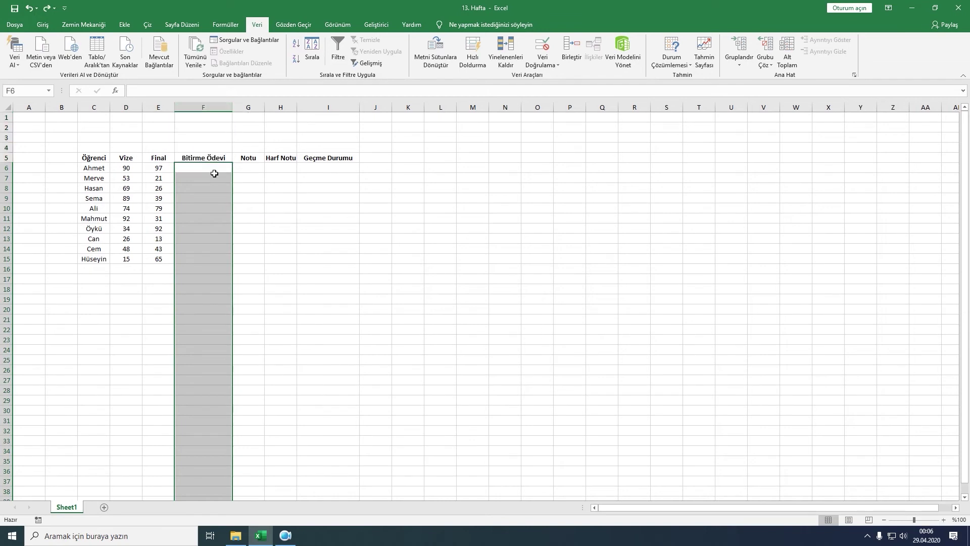
left_click(547, 51)
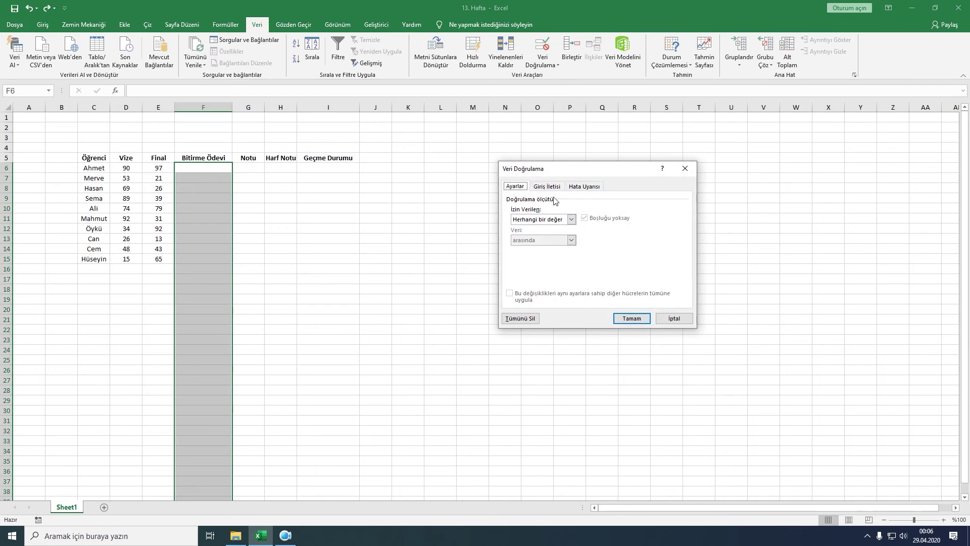
left_click(571, 220)
left_click(554, 248)
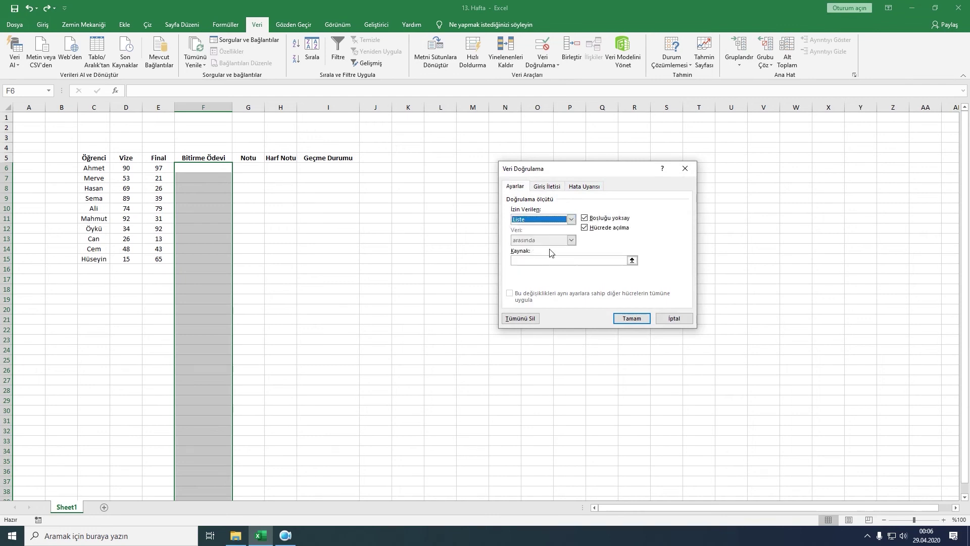
left_click(575, 261)
type("Teslim Etti; Teslim Etmedi")
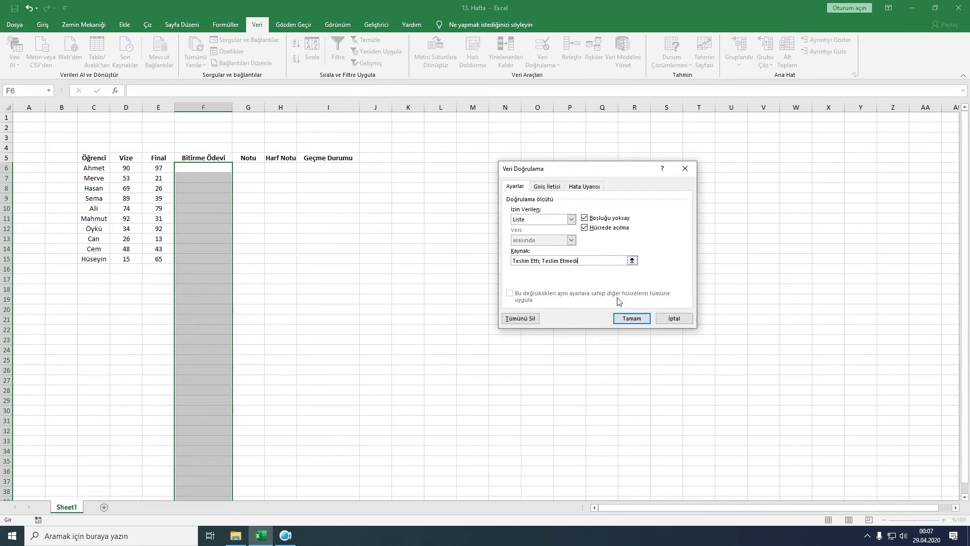
left_click(633, 320)
Step: Pick Bitirme Ödevi values for F6–F10: Teslim Etti, Teslim Etti, Teslim Etmedi, Teslim Etti, Teslim Etmedi
left_click(237, 168)
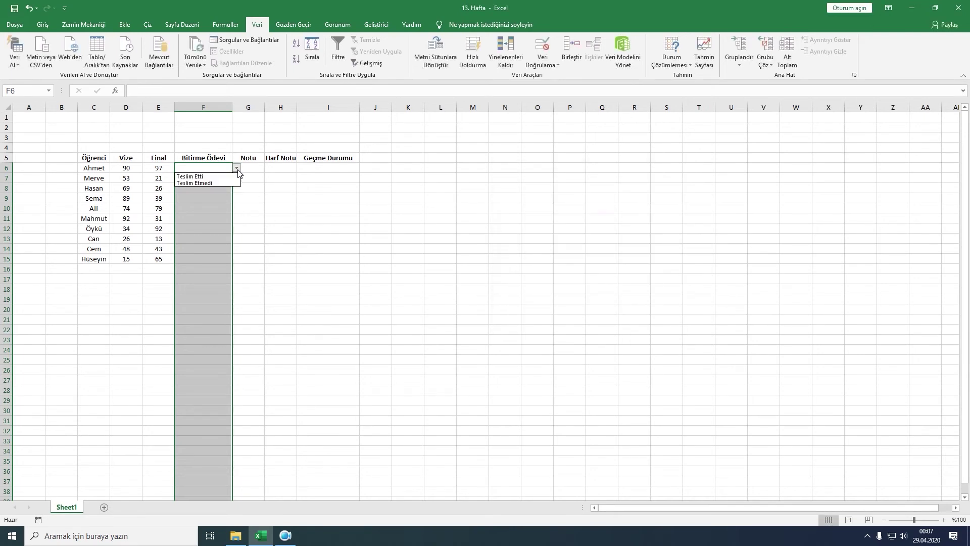
left_click(194, 177)
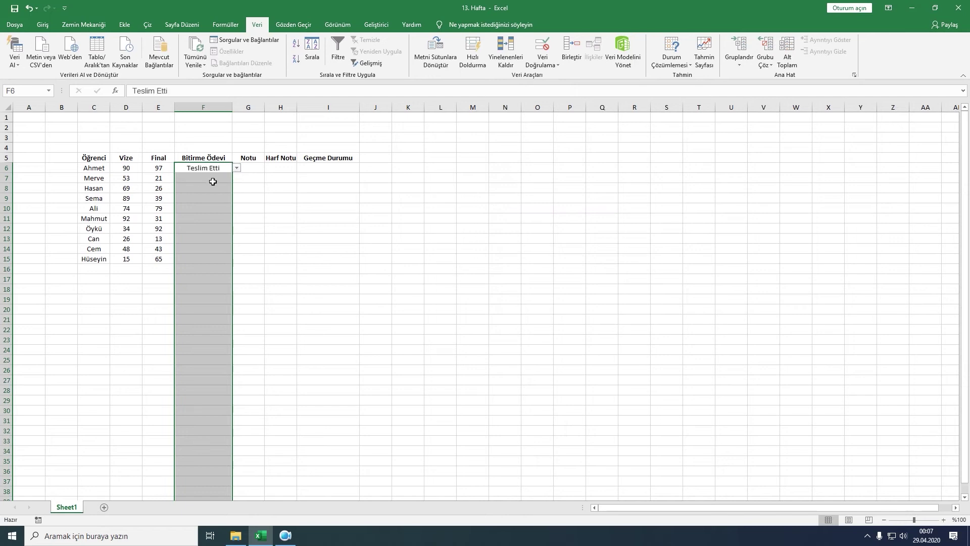
left_click(213, 181)
left_click(236, 177)
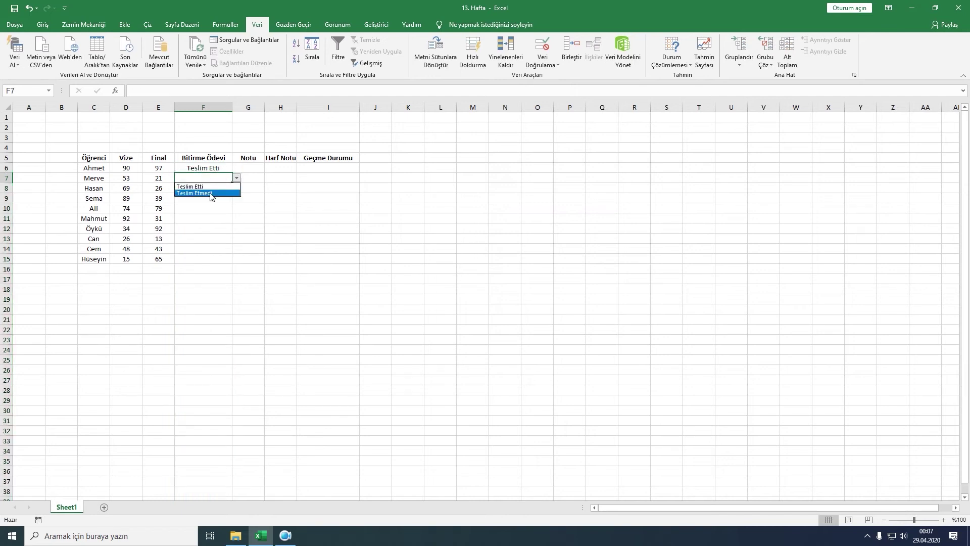
left_click(209, 187)
left_click(222, 188)
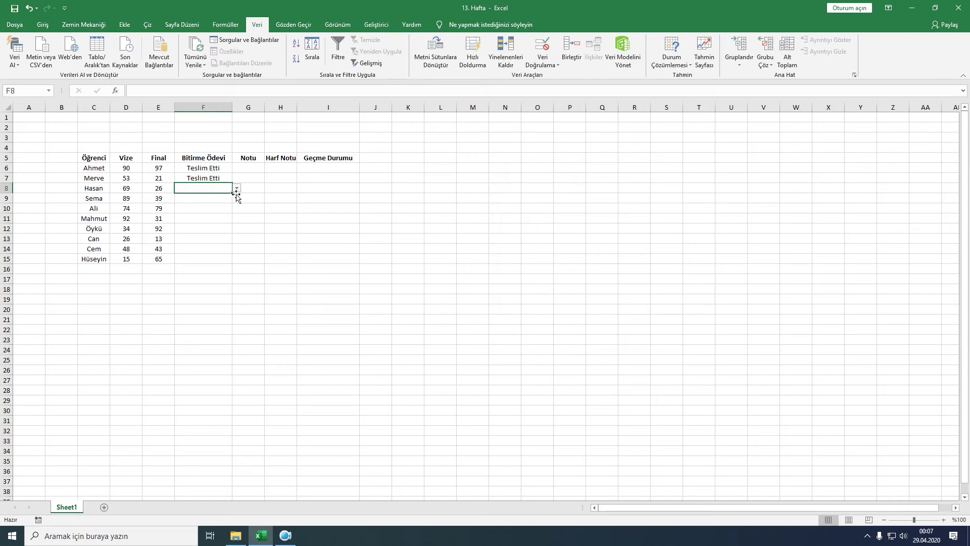
left_click(237, 188)
left_click(200, 201)
left_click(222, 198)
left_click(236, 198)
left_click(205, 207)
left_click(219, 211)
left_click(237, 208)
left_click(203, 222)
Step: Pick values for F11–F14 (Teslim Etmedi, Teslim Etti, Teslim Etti, Teslim Etmedi), then open F15's list
left_click(203, 222)
left_click(237, 219)
left_click(219, 233)
left_click(217, 230)
left_click(238, 230)
left_click(214, 240)
left_click(214, 240)
left_click(236, 238)
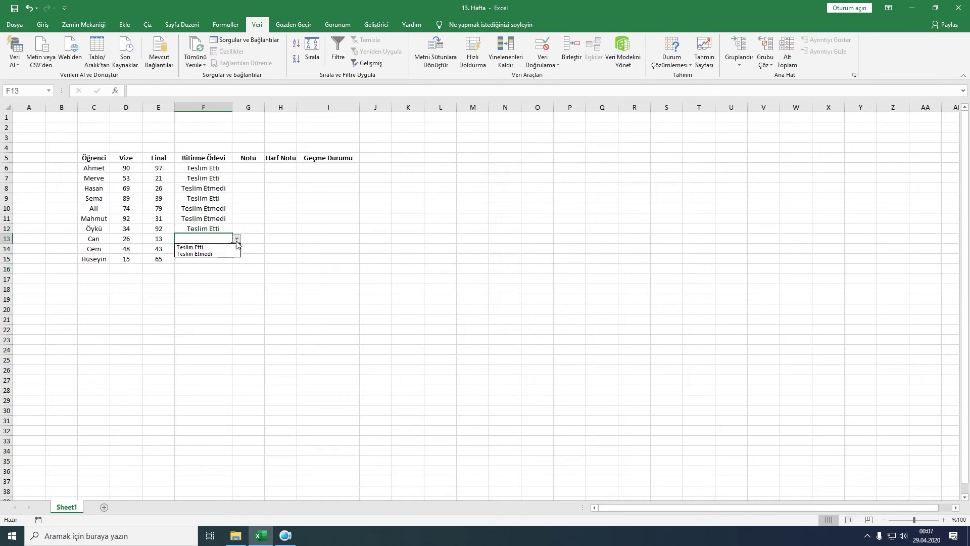
left_click(209, 248)
left_click(201, 250)
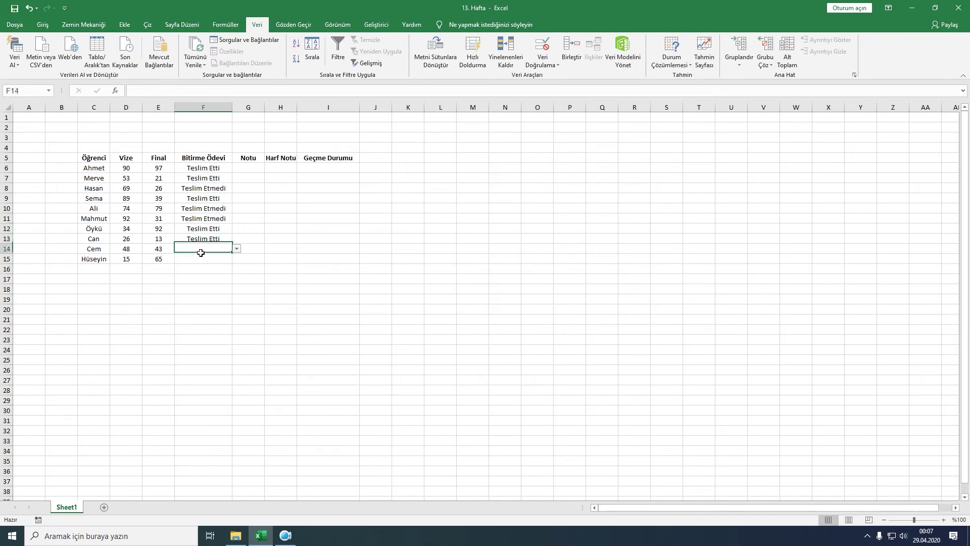
left_click(236, 250)
left_click(207, 262)
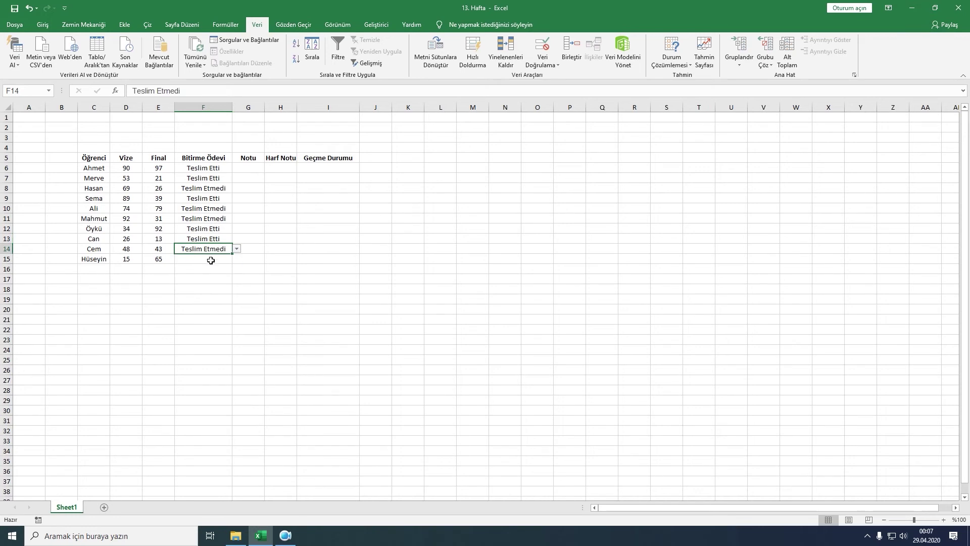
left_click(208, 262)
left_click(236, 259)
Step: Set F15 to Teslim Etti, then enter =YUVARLA(D6*0,4+E6*0,6;0) in G6, giving 94
left_click(210, 269)
left_click(250, 168)
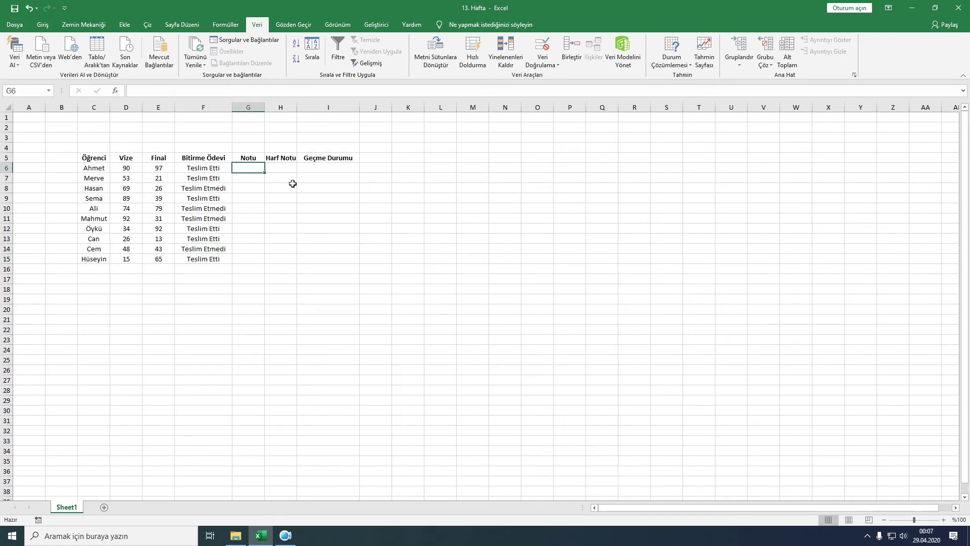
type("=")
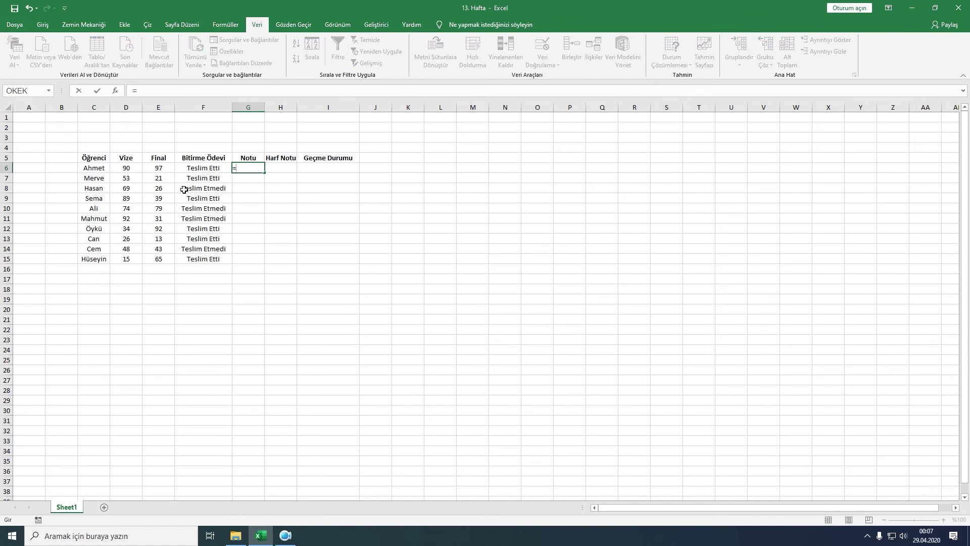
type("y")
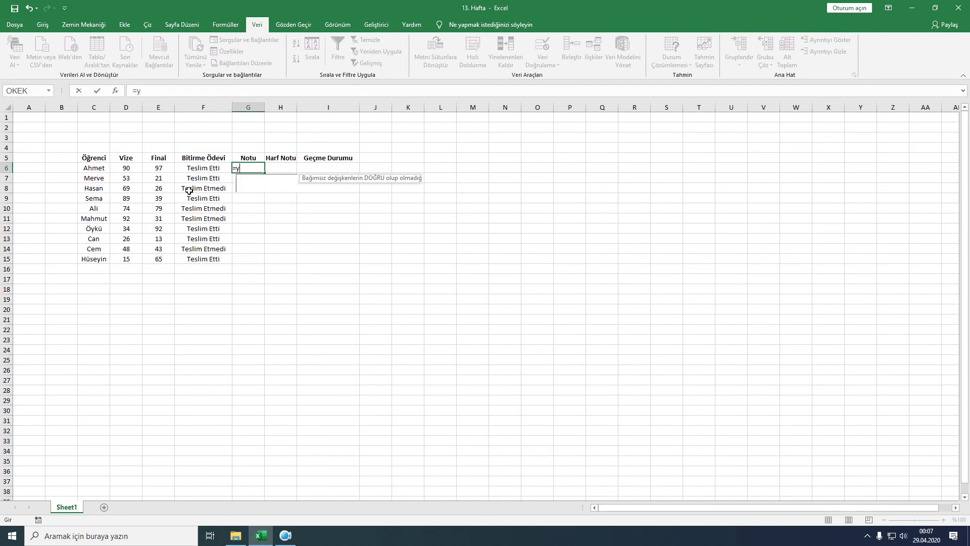
type("uvarla")
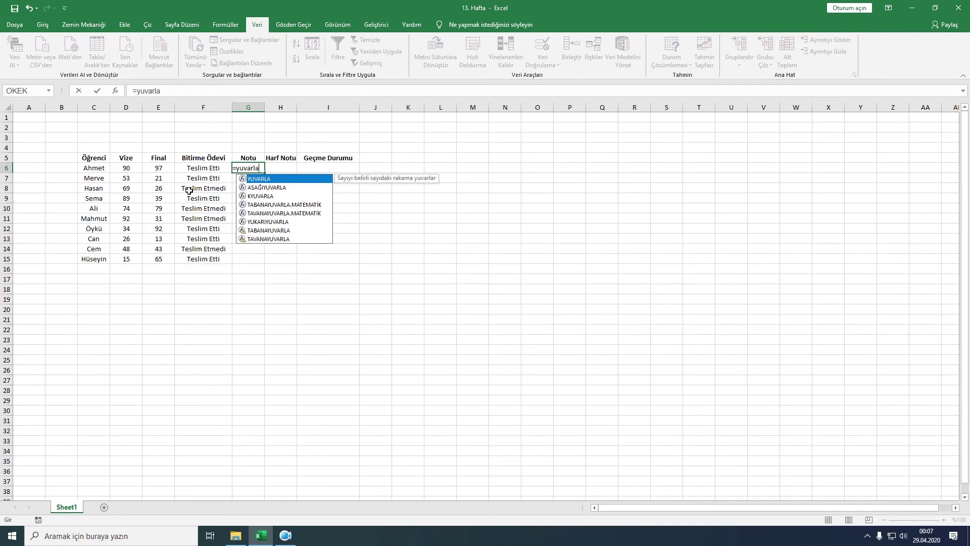
type("(")
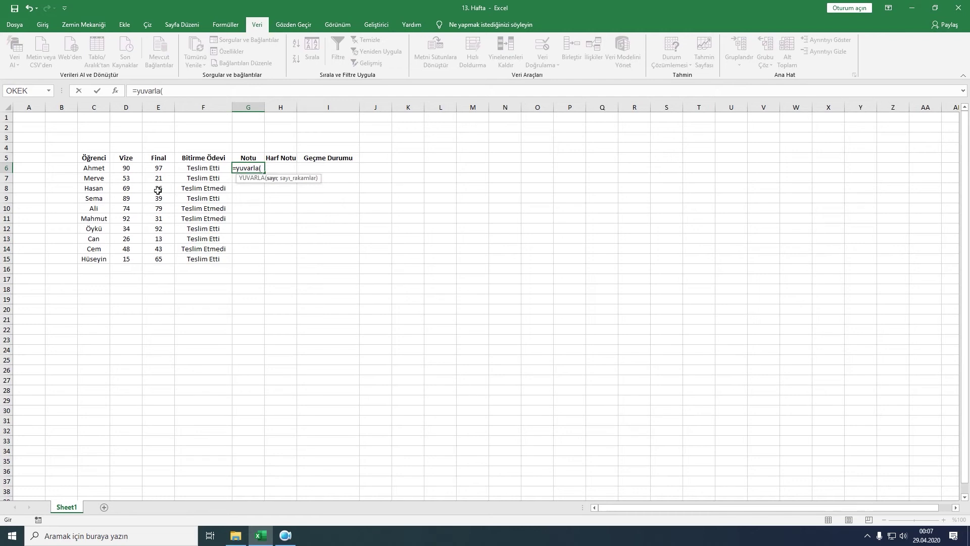
left_click(127, 170)
type("*")
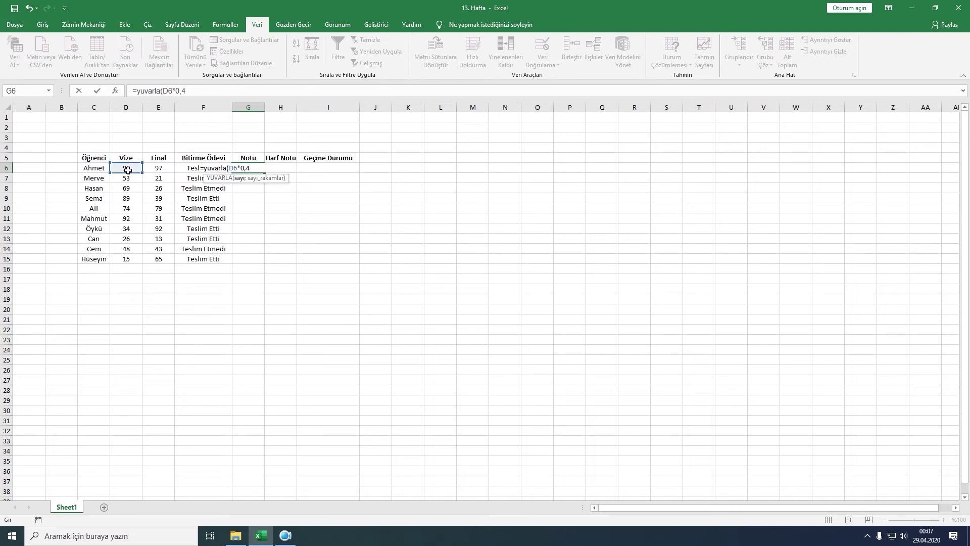
left_click(161, 170)
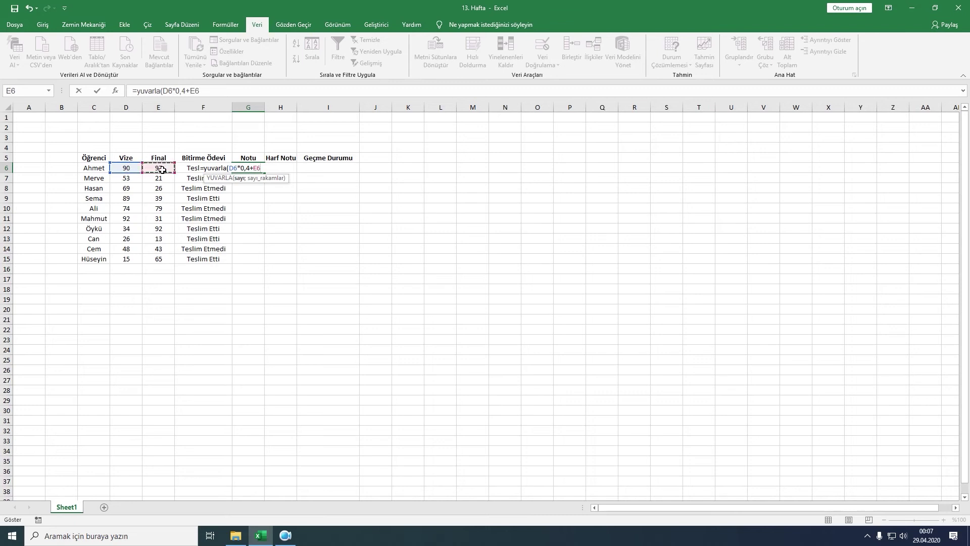
type("*0,6")
type(";")
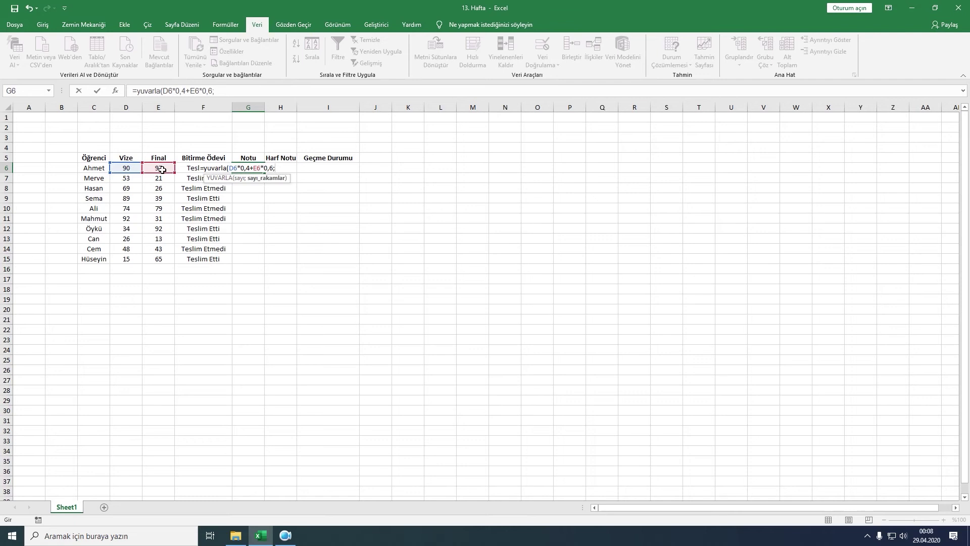
key("BackSpace")
type(";0")
key("Return")
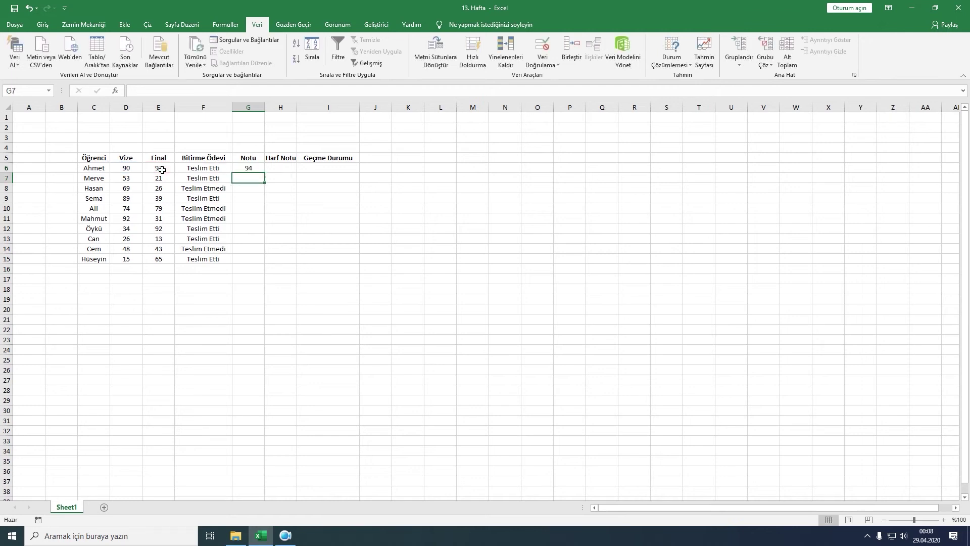
Step: Fill G6's rounded Notu formula down to G15, producing grades from 94 to 45
left_click(250, 170)
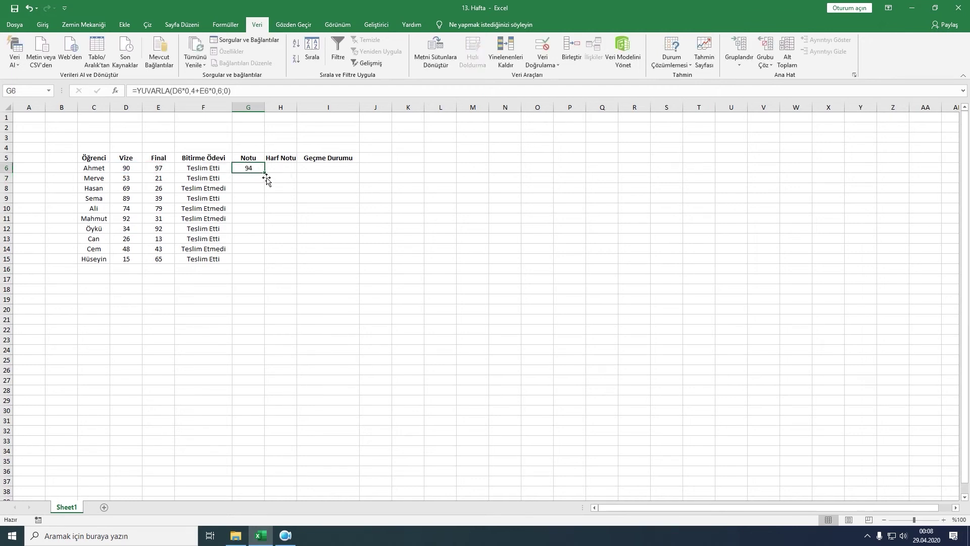
left_click_drag(267, 175, 256, 263)
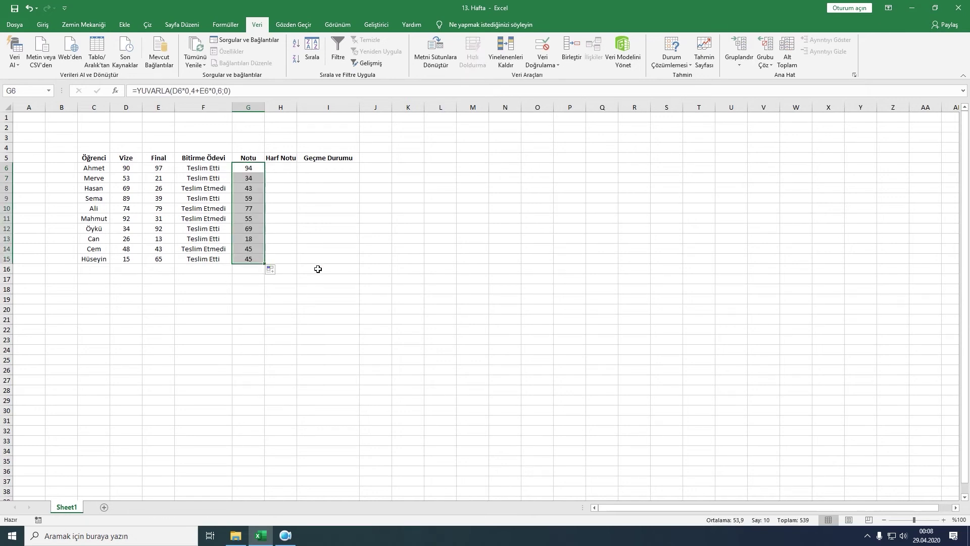
left_click(319, 268)
left_click(279, 171)
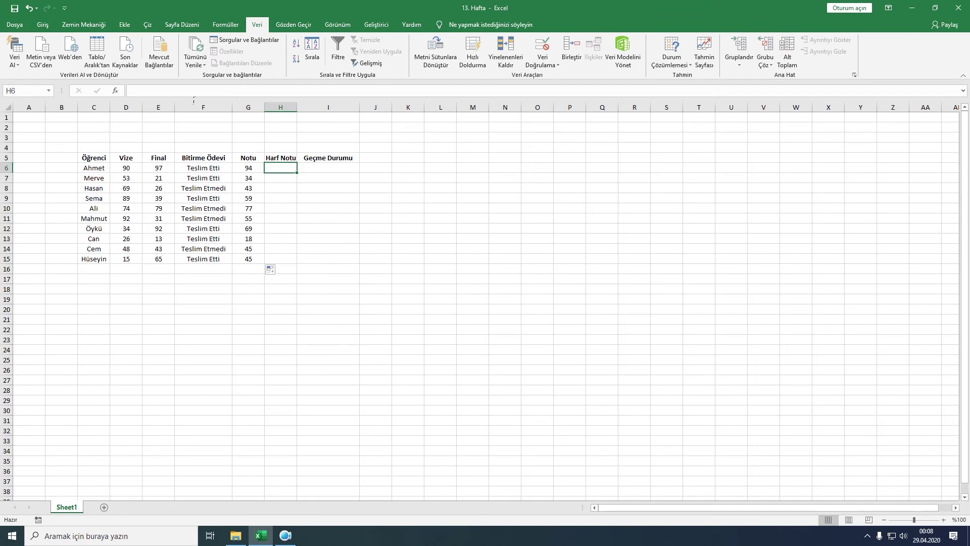
Step: Draw a Form Control button over columns M–P and assign it the macro name Gecme_Durumu
left_click(377, 24)
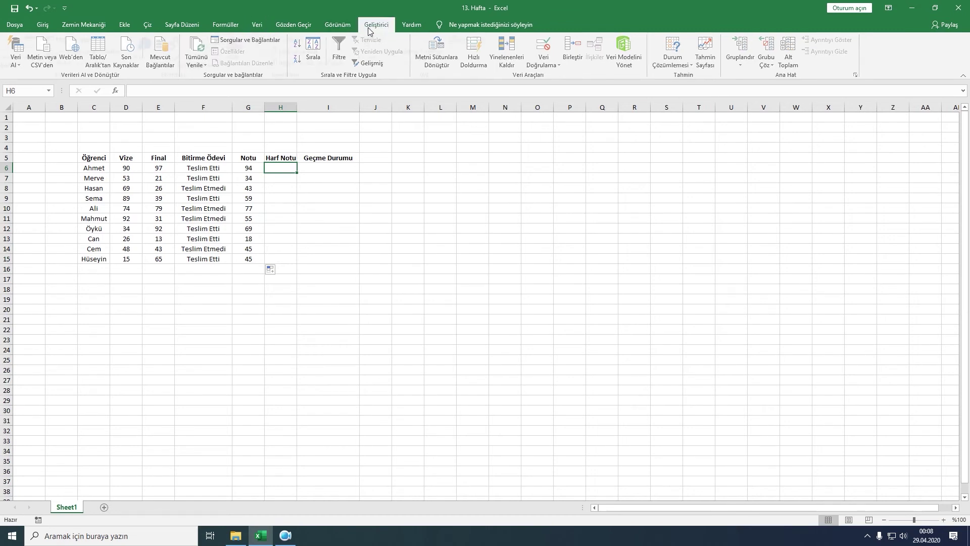
left_click(241, 53)
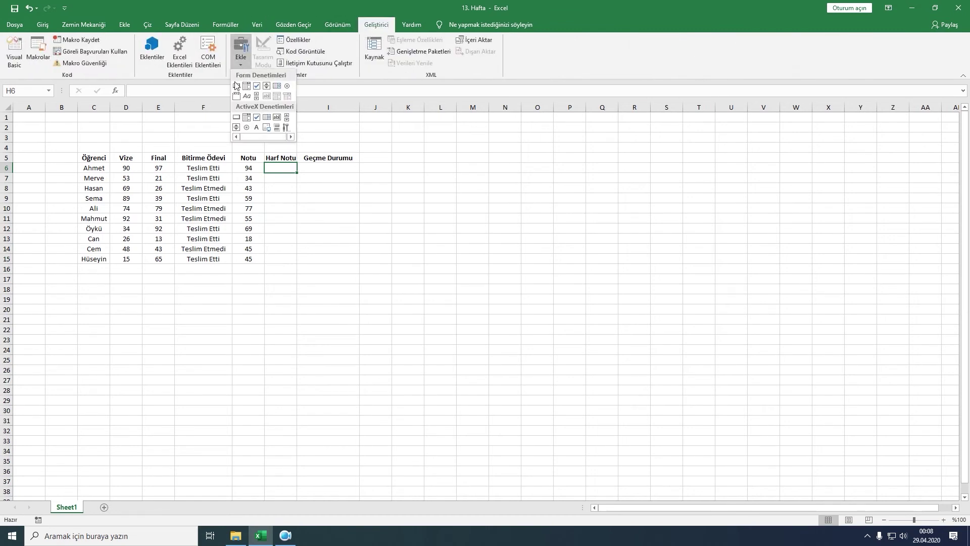
left_click(236, 86)
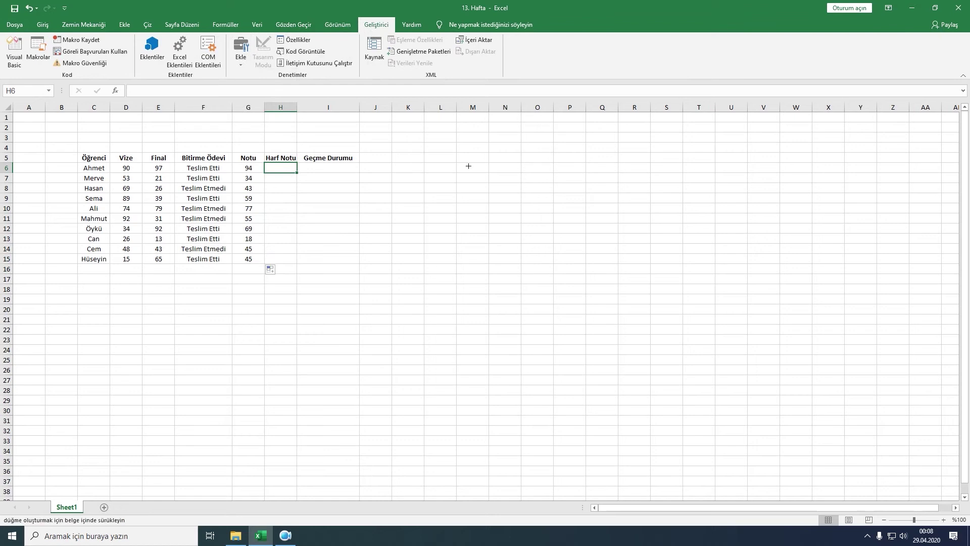
left_click_drag(469, 165, 574, 196)
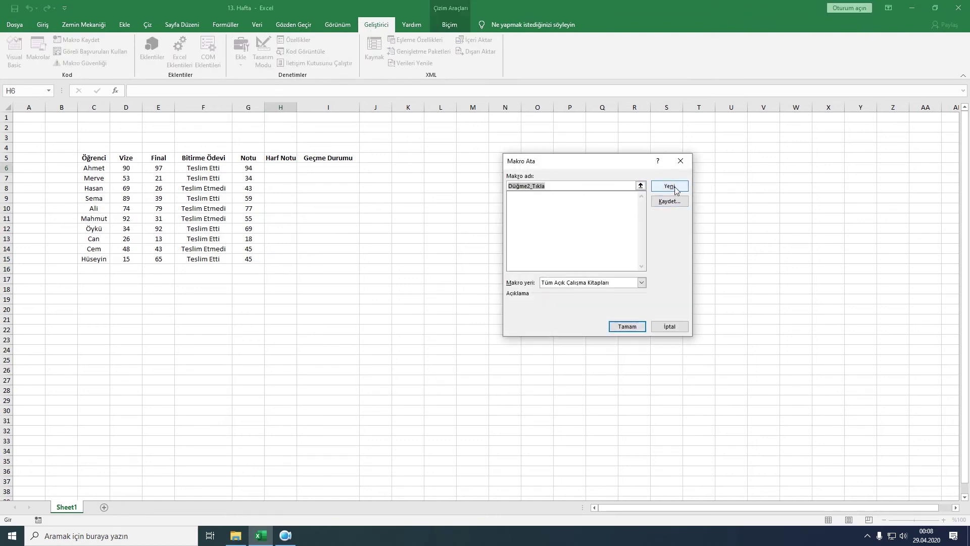
left_click_drag(546, 186, 502, 188)
type("GE")
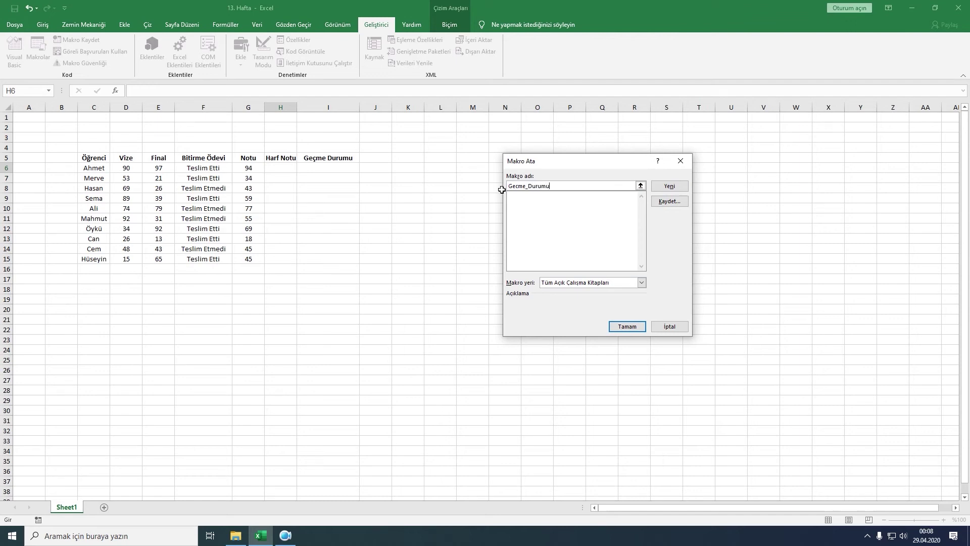
left_click(628, 322)
Step: Make the button taller and change its caption from 'Düğme 2' to 'Geçme Durumu Hesapla'
left_click_drag(516, 194, 524, 211)
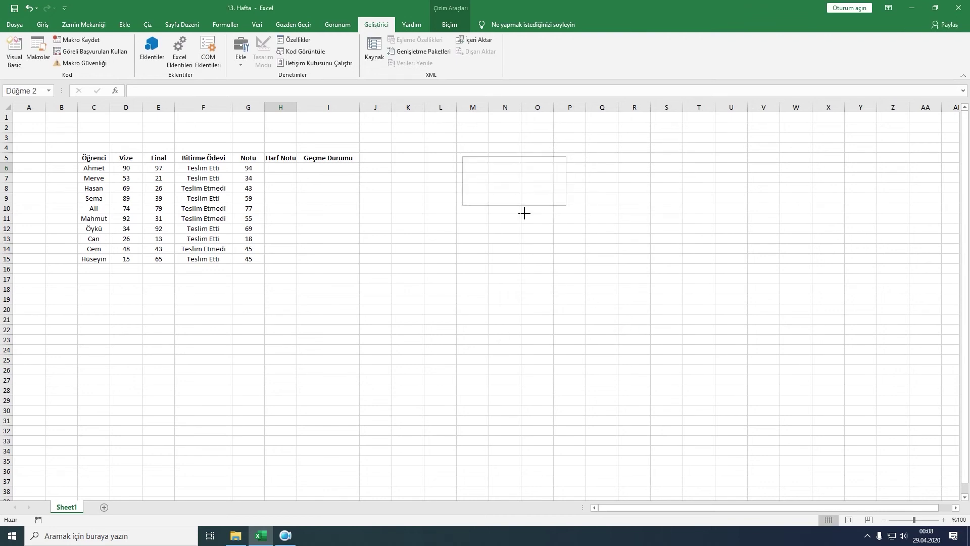
right_click(536, 186)
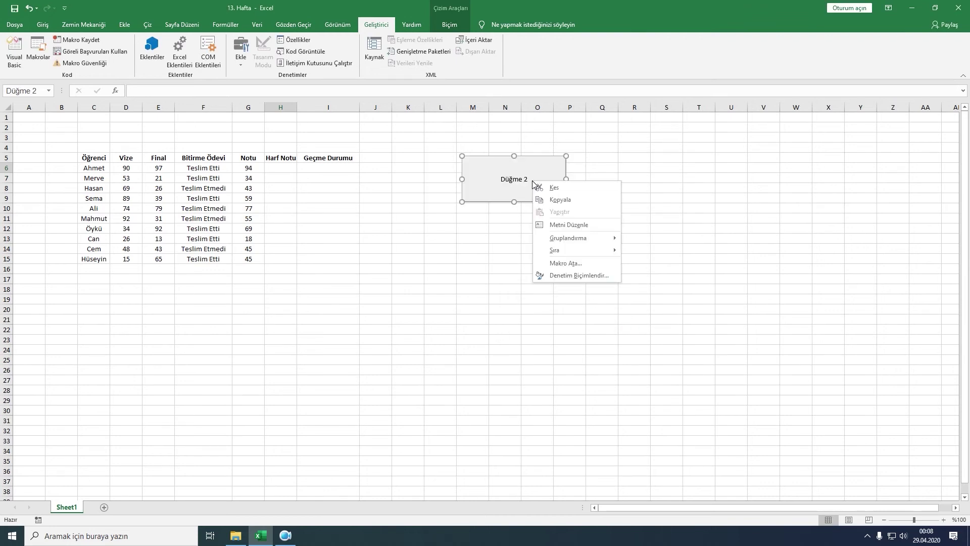
left_click(562, 225)
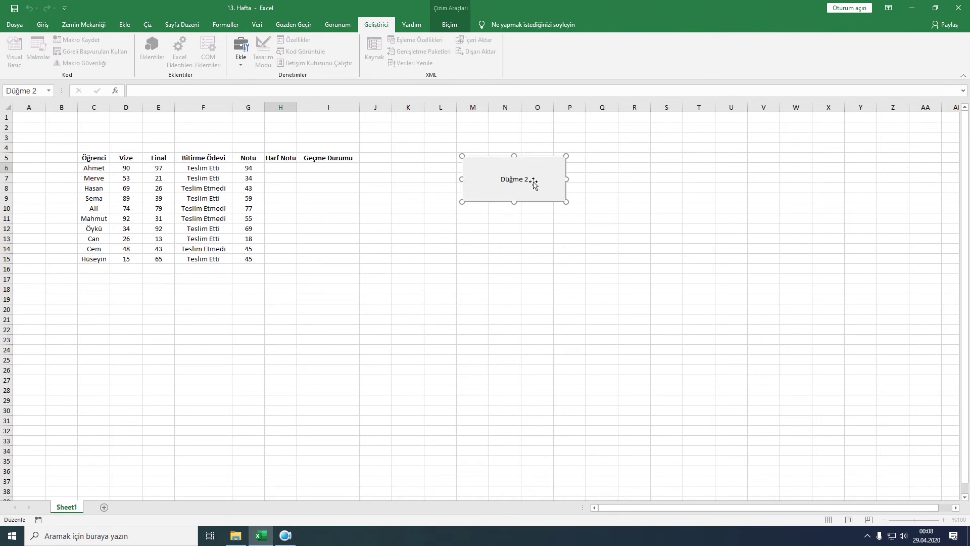
left_click_drag(506, 182, 541, 184)
key("BackSpace")
key("BackSpace")
type("Ge")
type("me ")
type("Durumu")
type(" Hesapla")
type("ç")
left_click(643, 226)
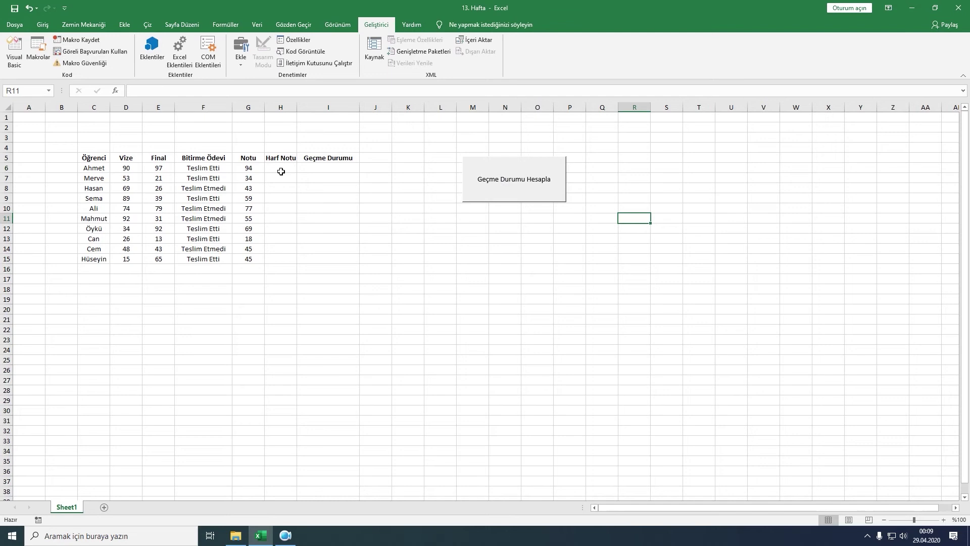
left_click(373, 230)
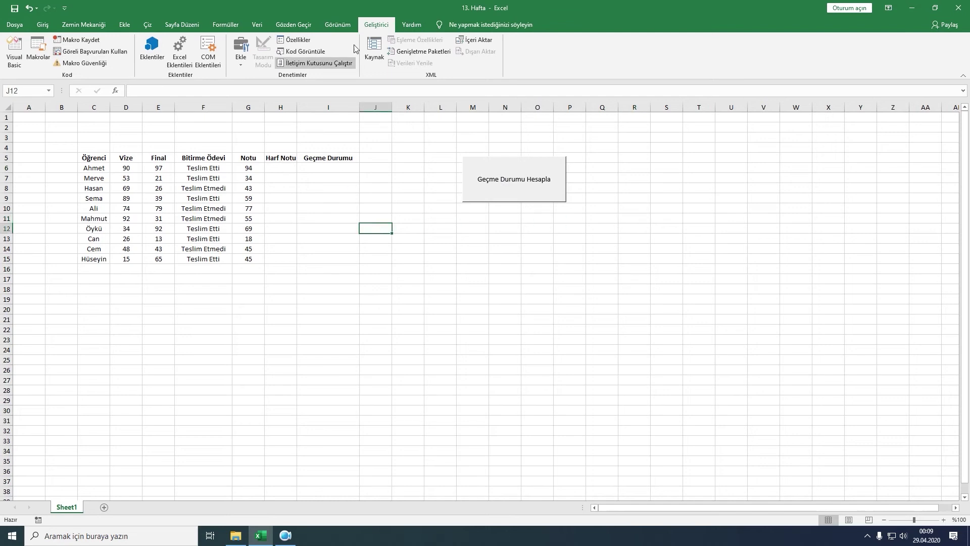
Step: In the VBA editor, insert a UserForm and a new Module1, type 'sub' and dismiss the compile error
left_click(23, 60)
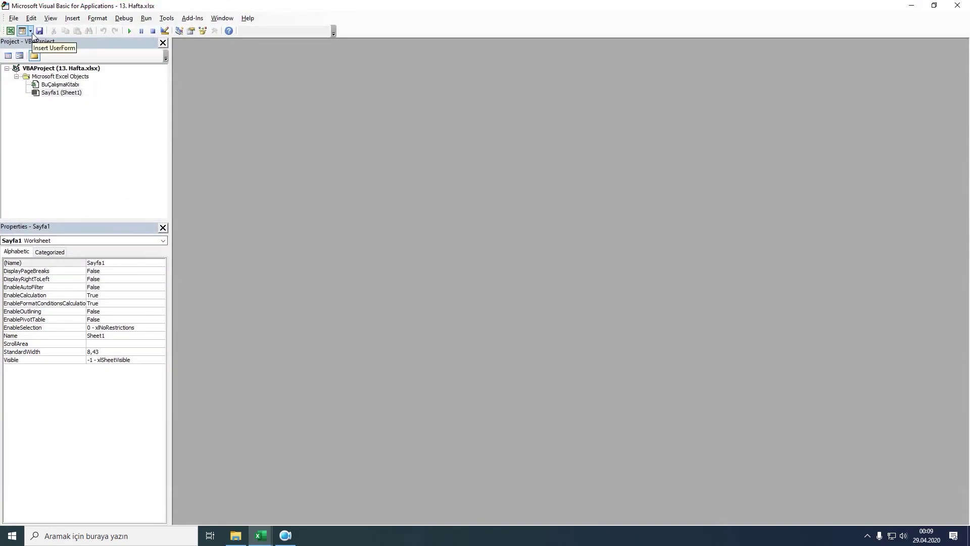
left_click(31, 31)
left_click(43, 45)
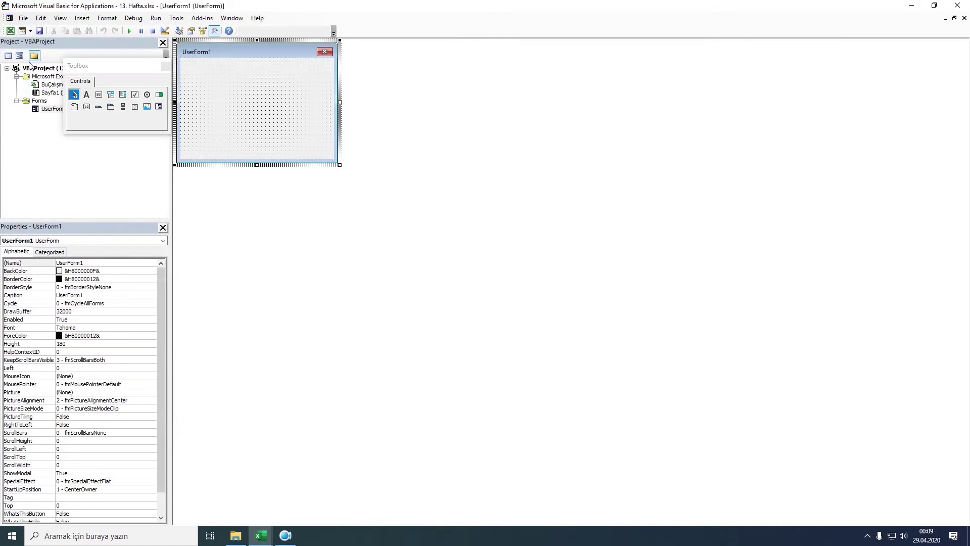
left_click(30, 32)
left_click(43, 53)
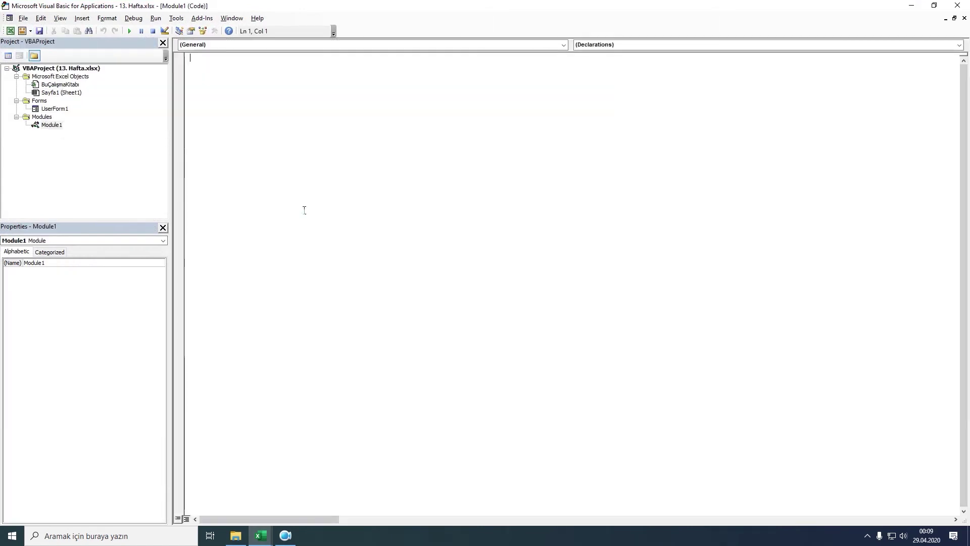
type("sub")
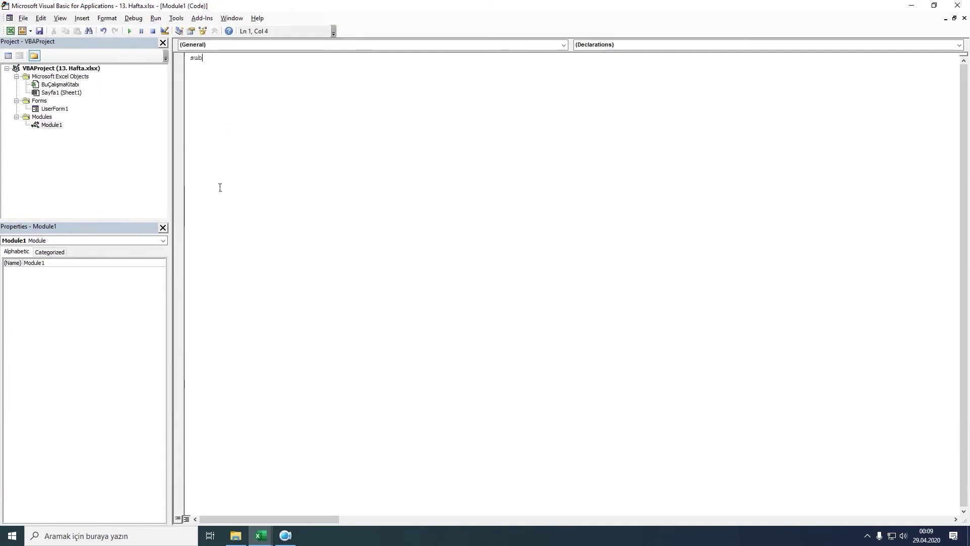
key("Return")
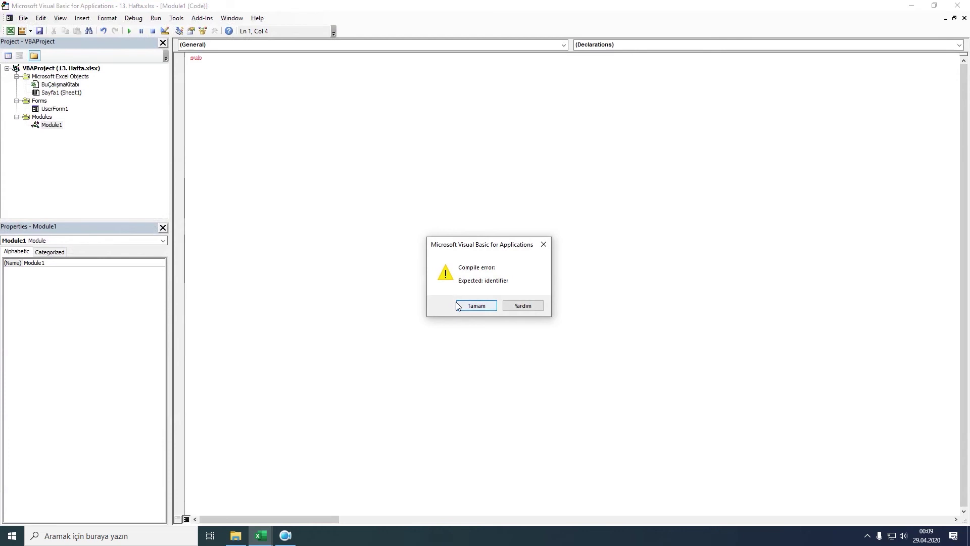
left_click(476, 306)
Step: Copy the name Gecme_Durumu from the button's Makro Ata dialog and return to the VBA editor
mouse_move(260, 535)
left_click(219, 500)
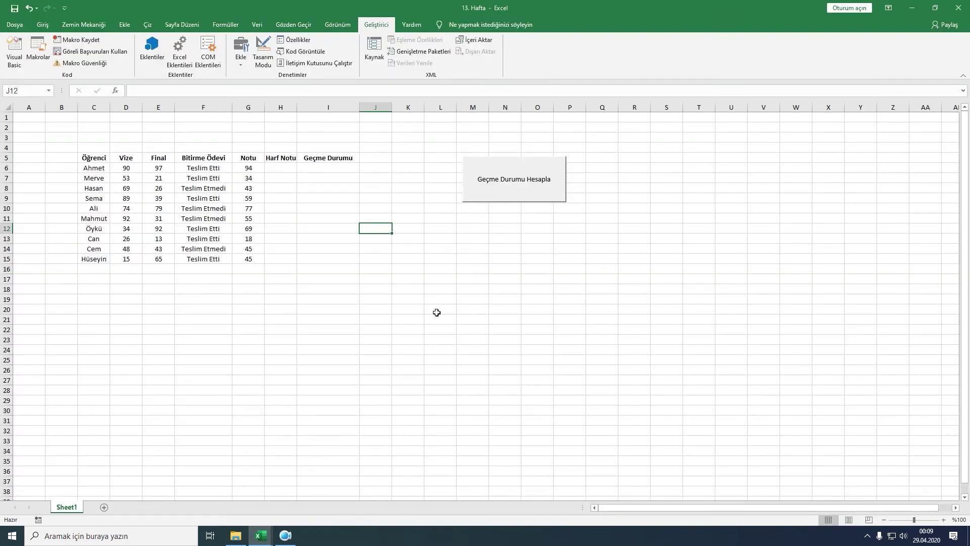
right_click(504, 186)
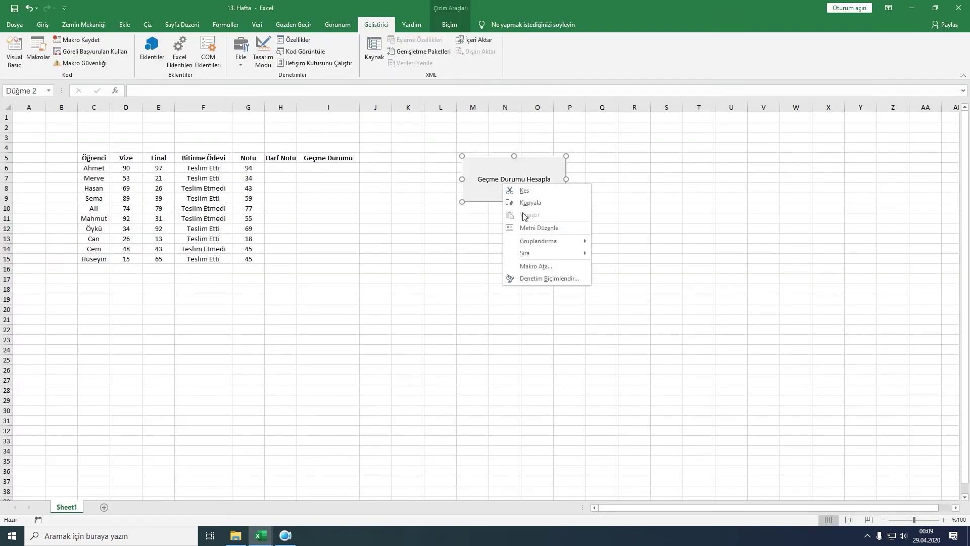
left_click(533, 266)
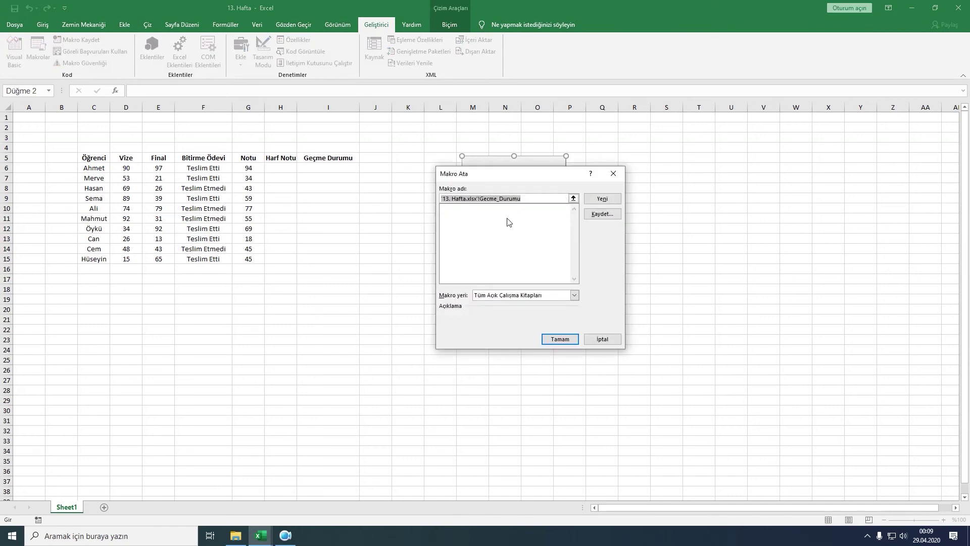
left_click_drag(526, 199, 486, 203)
left_click(545, 205)
right_click(492, 202)
left_click(510, 216)
key("Return")
left_click(444, 299)
mouse_move(259, 536)
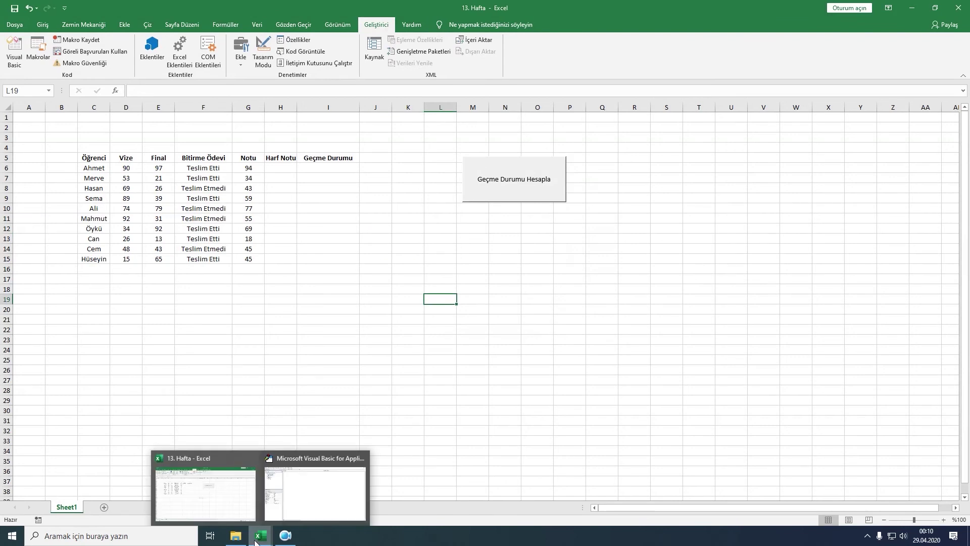
left_click(272, 489)
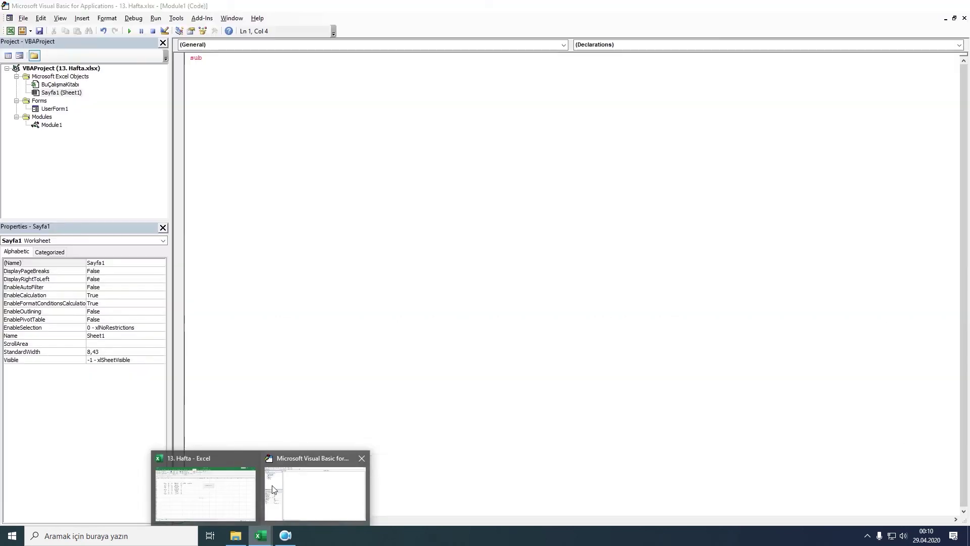
Step: Paste Gecme_Durumu after 'sub' to create an empty Sub Gecme_Durumu()…End Sub, then select C16 in Excel
right_click(212, 59)
left_click(245, 91)
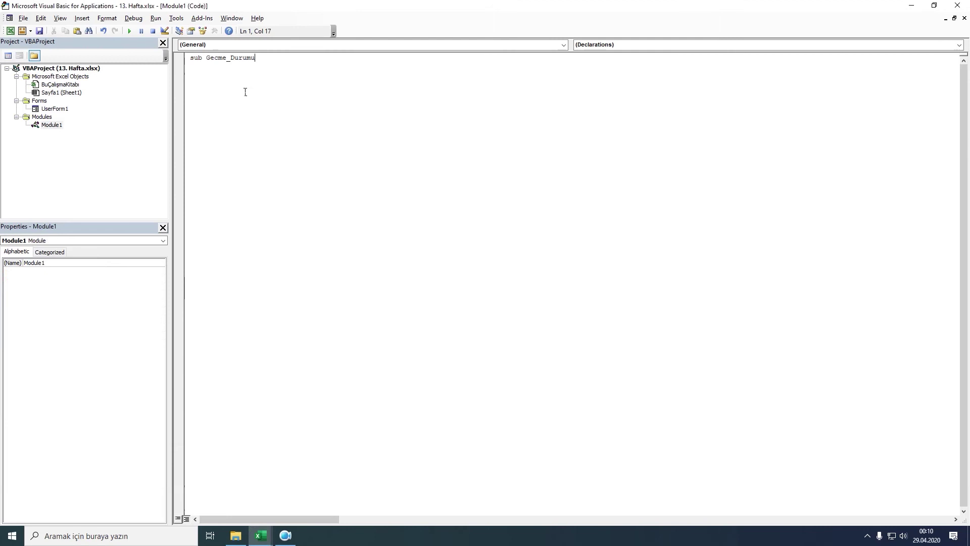
key("Return")
key("Return")
key("Return")
key("Return")
key("Return")
key("Return")
left_click(230, 500)
left_click(84, 272)
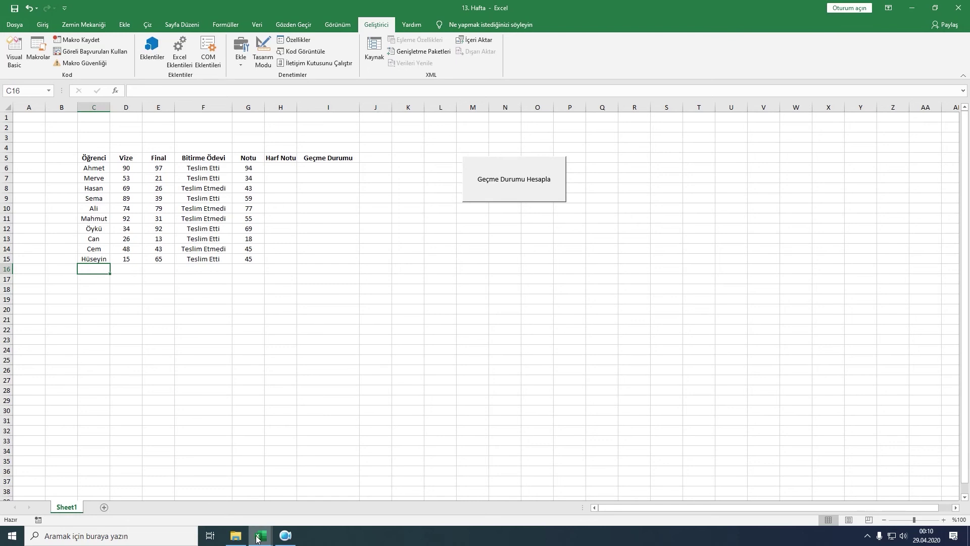
Step: Select the student names in C6:C15 to review them before going back to the VBA editor
left_click_drag(99, 166, 99, 230)
left_click_drag(96, 169, 101, 259)
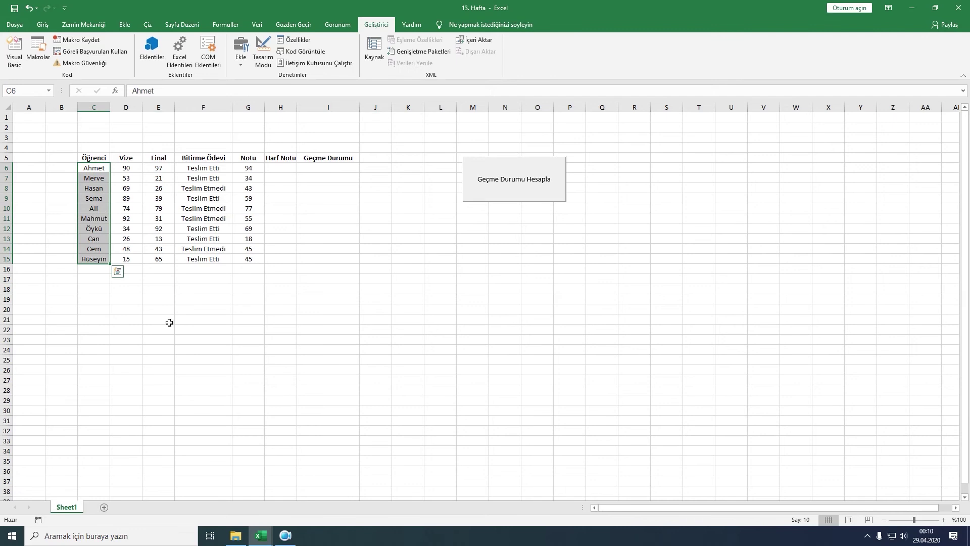
left_click_drag(91, 273, 94, 249)
left_click(91, 273)
mouse_move(260, 536)
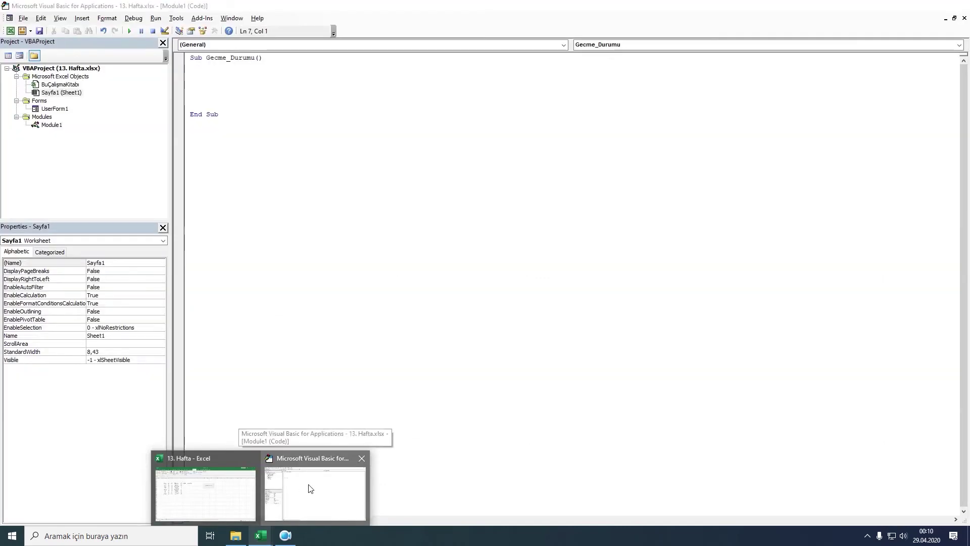
Step: Begin the line hücresayisi=range("c6" in Gecme_Durumu, checking cells C5 and C6 in Excel
left_click(304, 489)
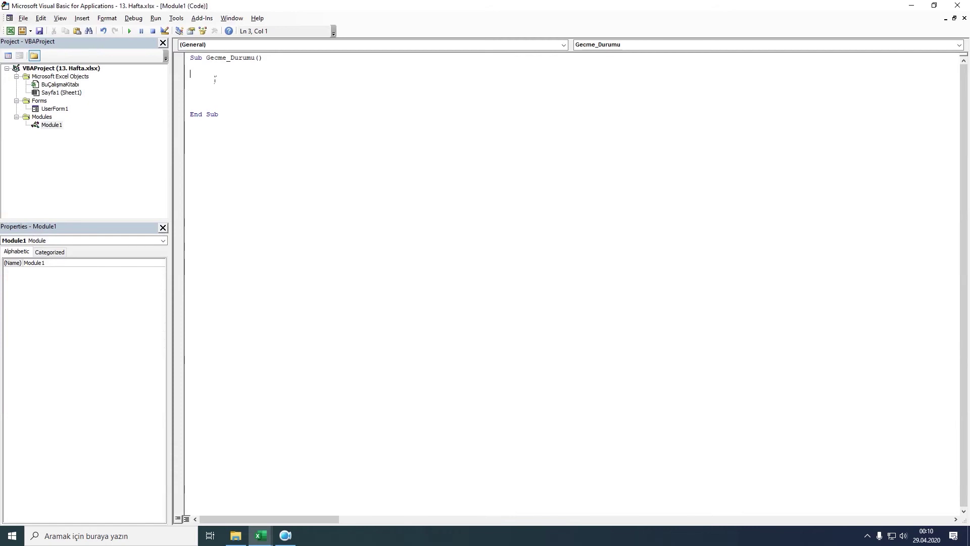
left_click(193, 70)
type("bücresayisi=")
mouse_move(259, 535)
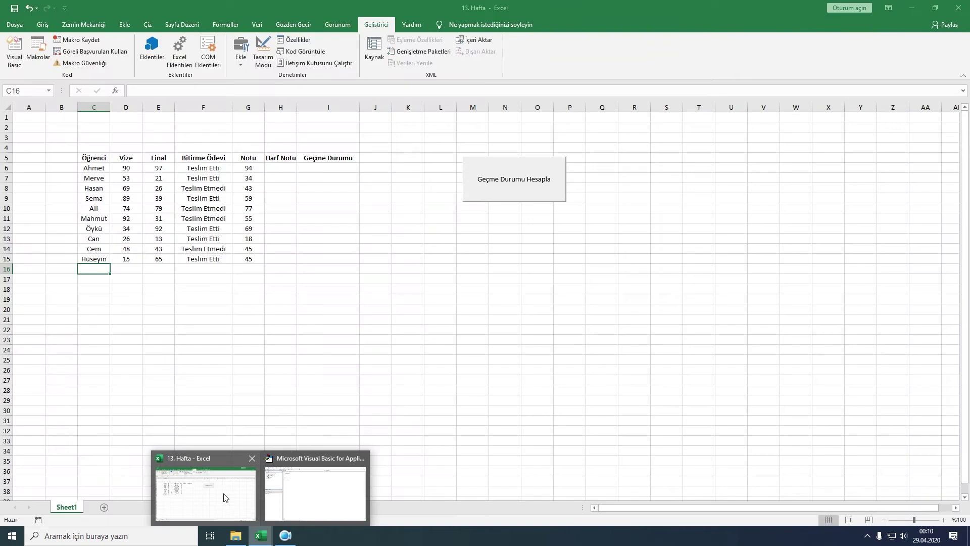
left_click(217, 485)
left_click(102, 160)
left_click(102, 171)
left_click(97, 160)
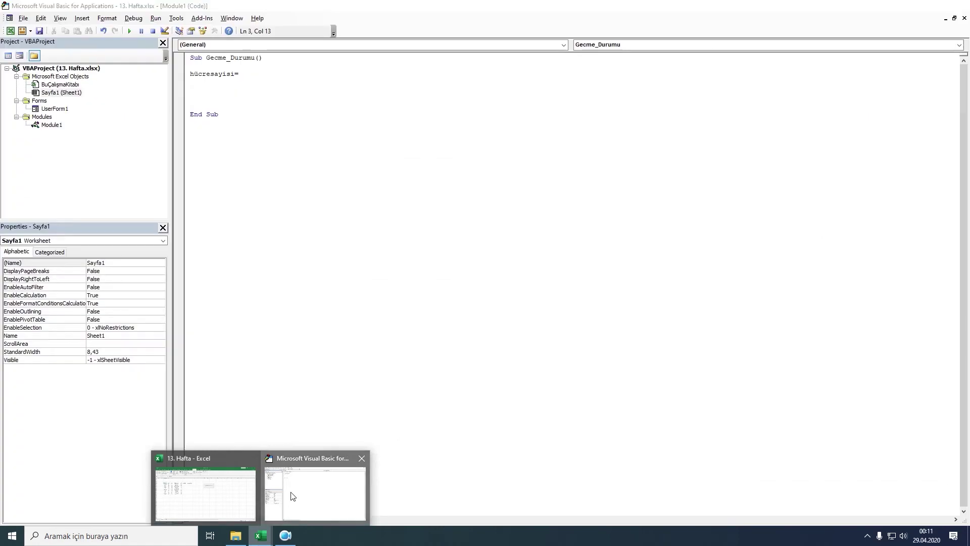
left_click(292, 495)
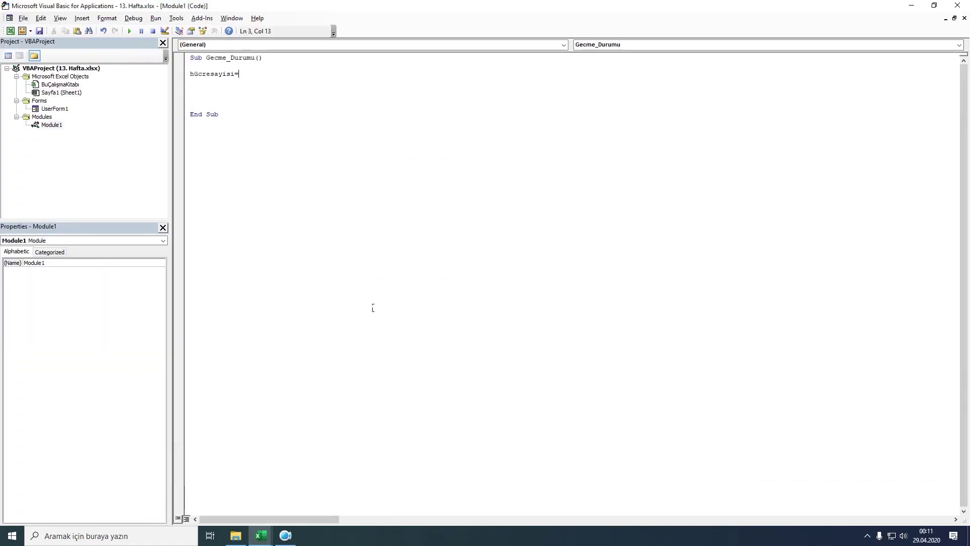
type("range")
type("(")
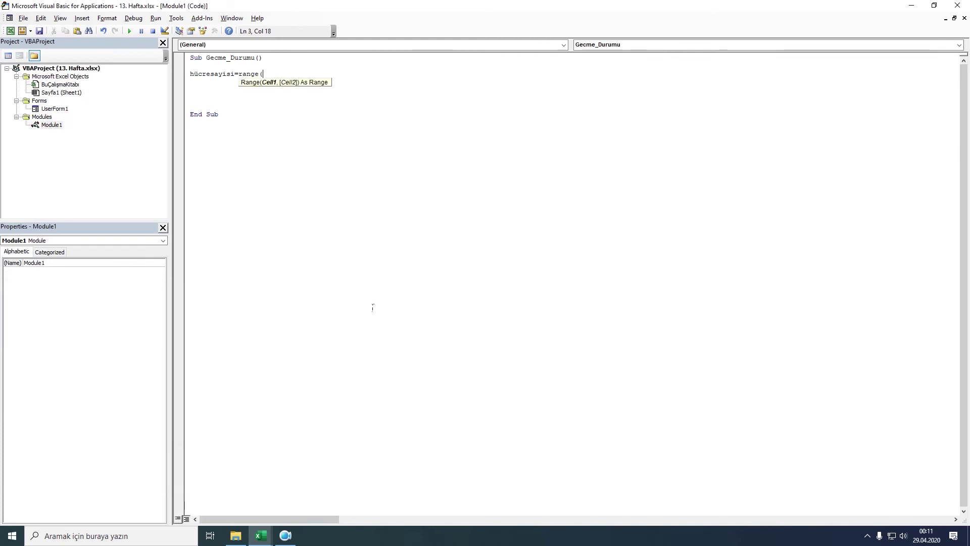
type("\"c6\",range(\"c5\").e")
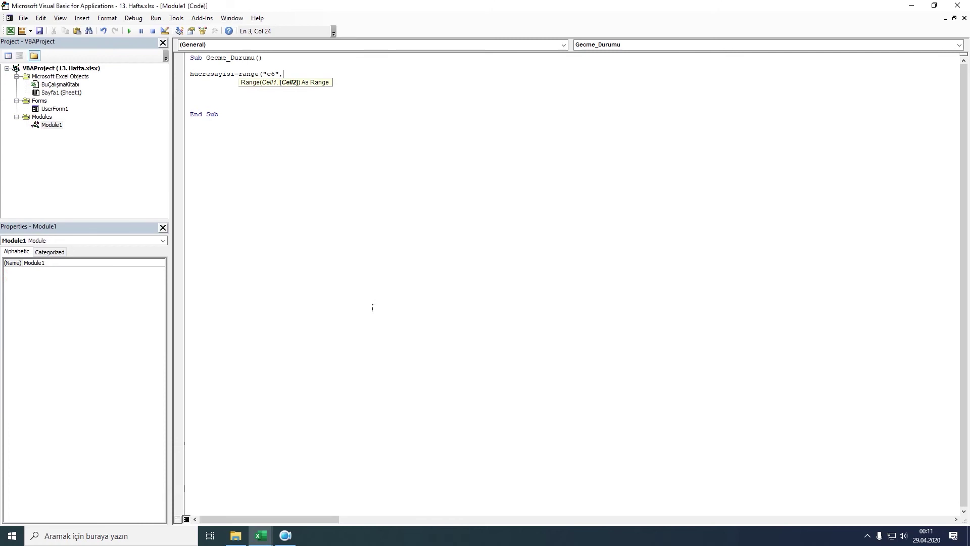
Step: Enter hücresayisi = Range("c6", Range("c5").End(xlDown).Count using IntelliSense, then dismiss the compile error
type("ra")
type("nge")
type("(")
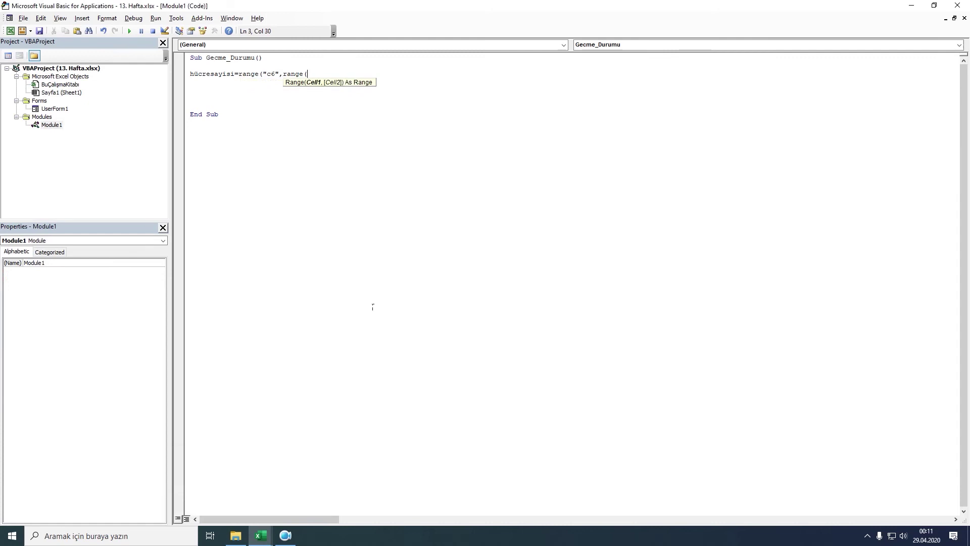
type("\"c")
type("5")
type("\"")
type(")")
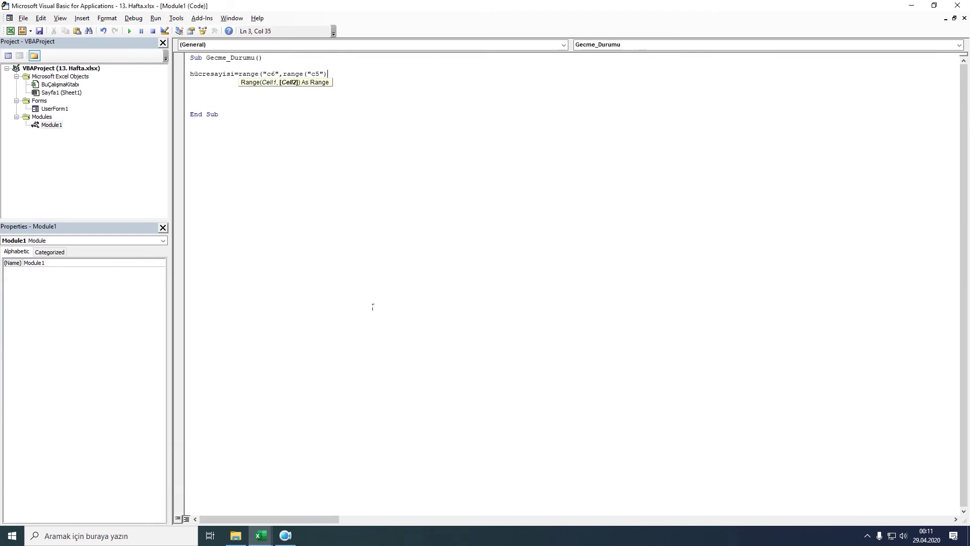
type(".e")
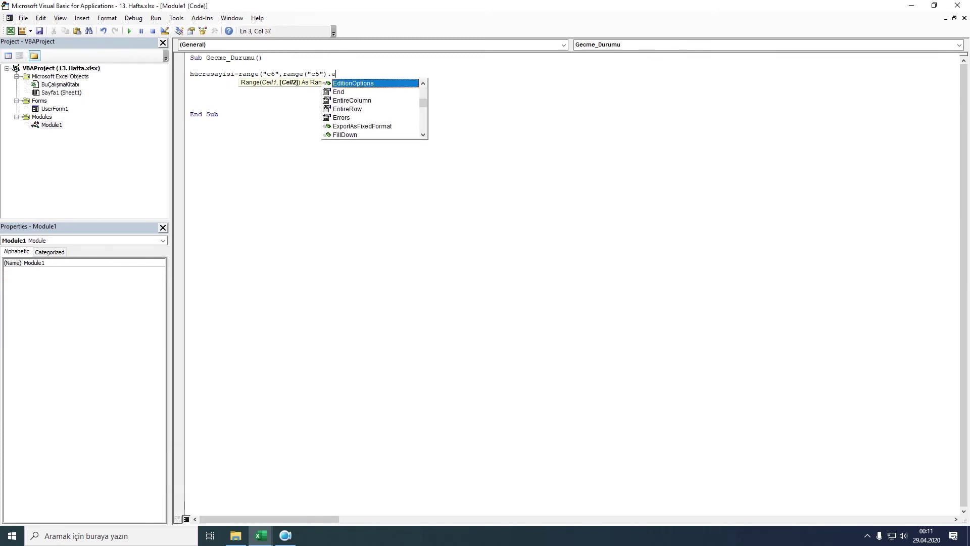
double_click(339, 92)
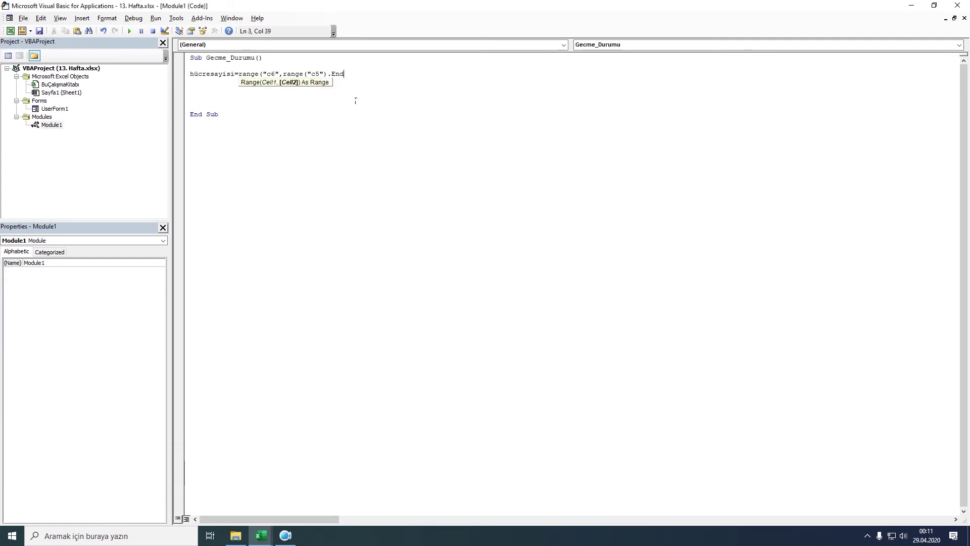
type("(")
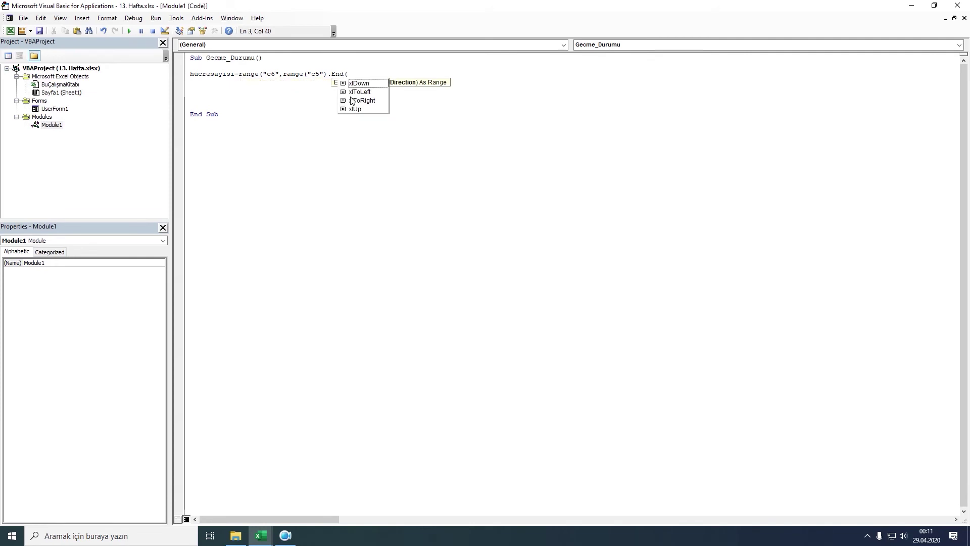
double_click(356, 83)
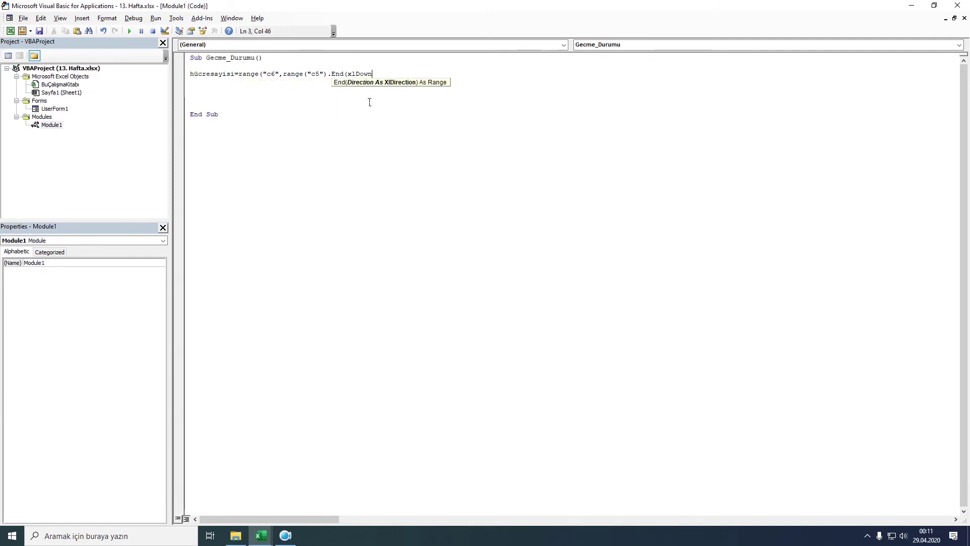
type(").")
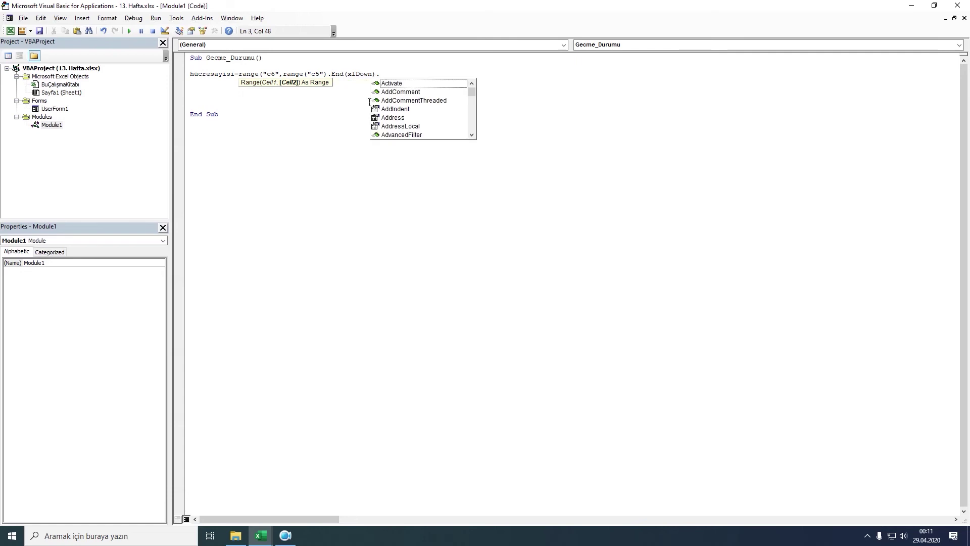
type("c")
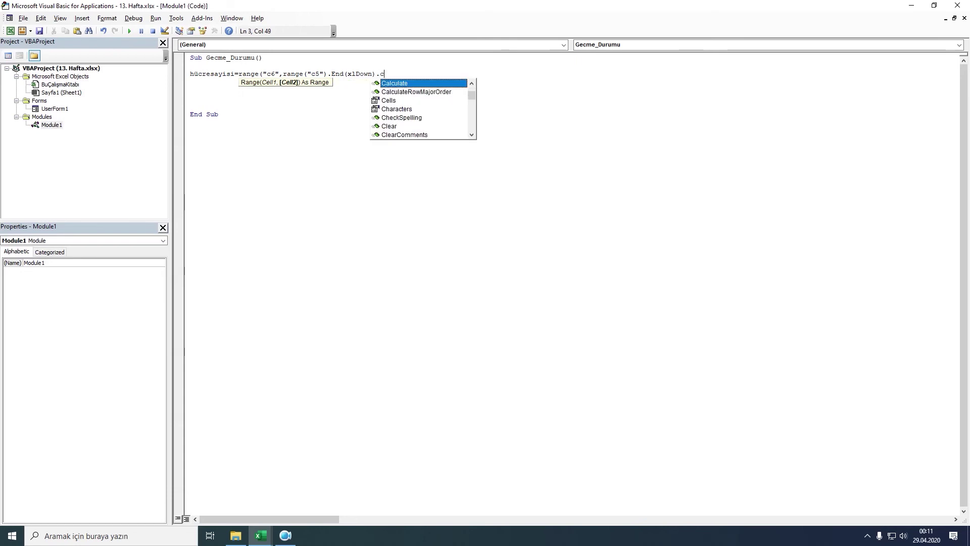
type("oun")
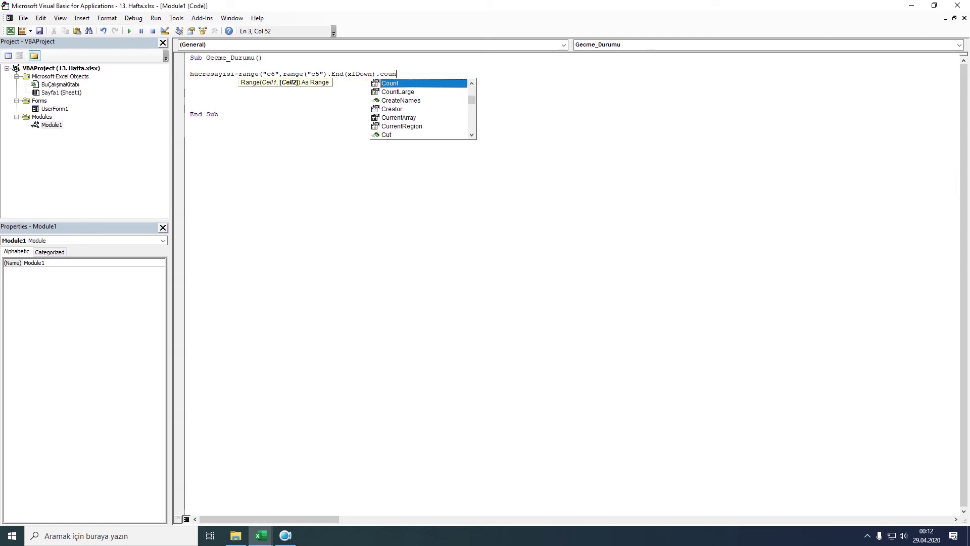
double_click(383, 83)
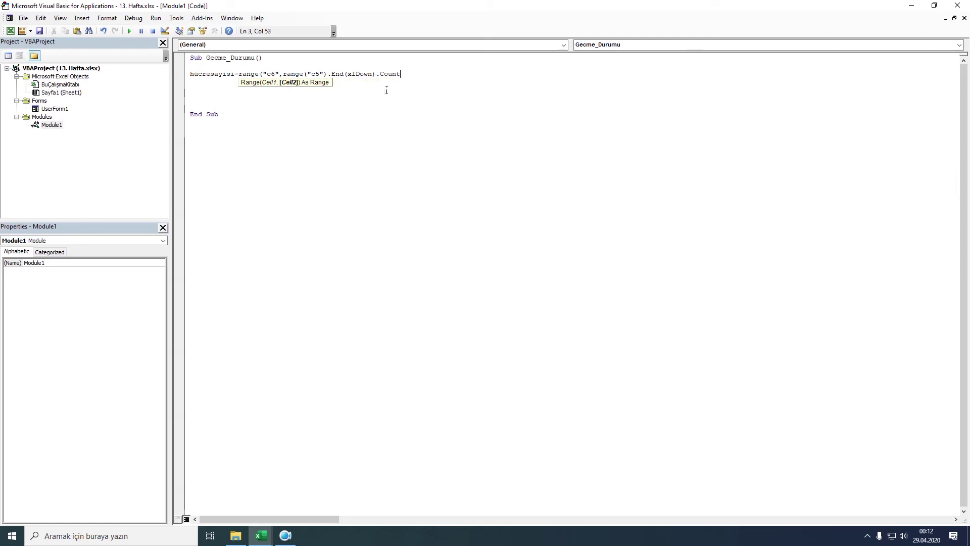
left_click(323, 165)
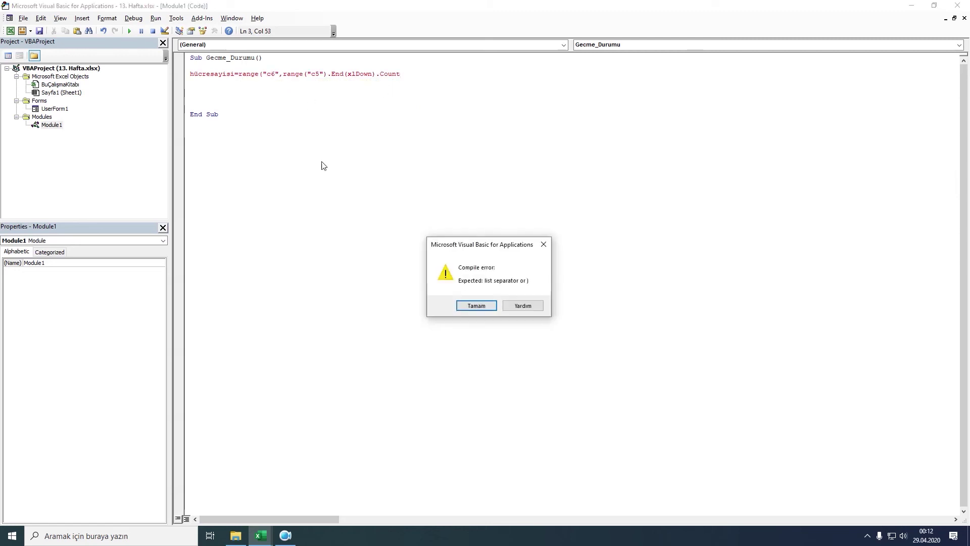
left_click(476, 306)
Step: Add the missing ) before .Count and add a MsgBox hücresayisi line below
left_click(378, 76)
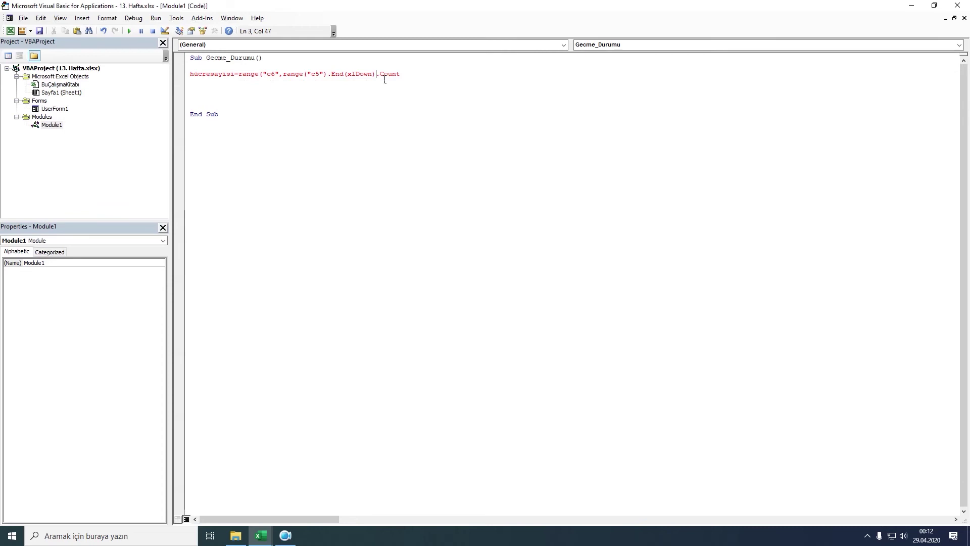
type(")")
left_click(387, 90)
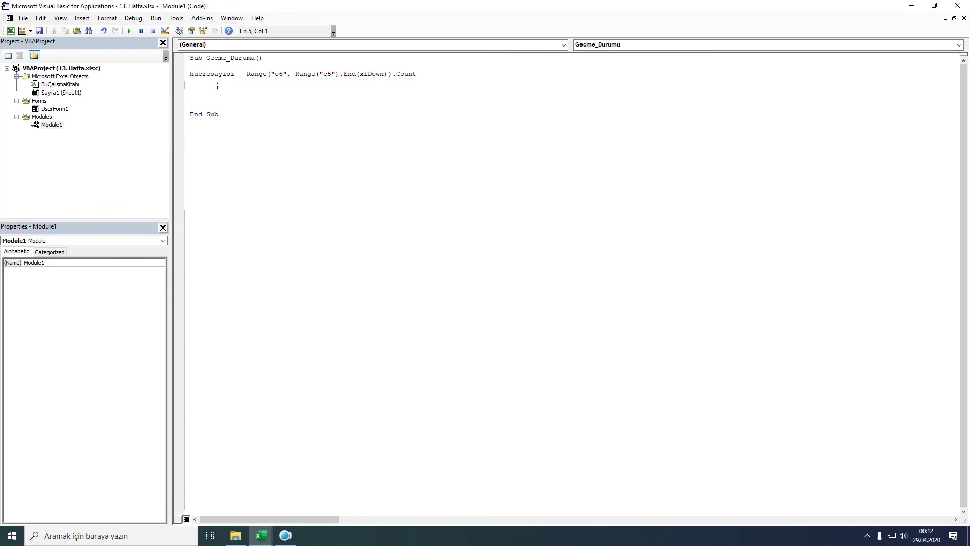
type("ms")
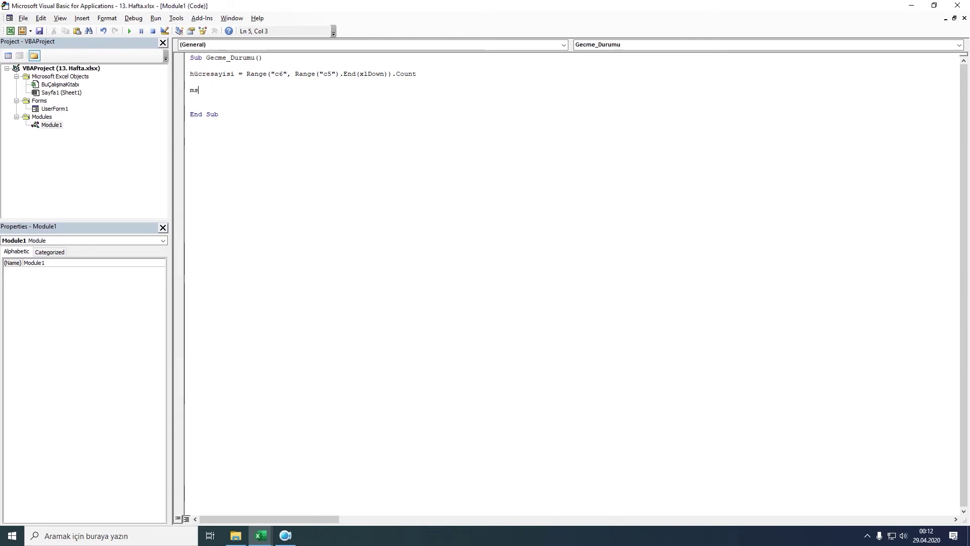
type("b")
key("BackSpace")
type("gbox")
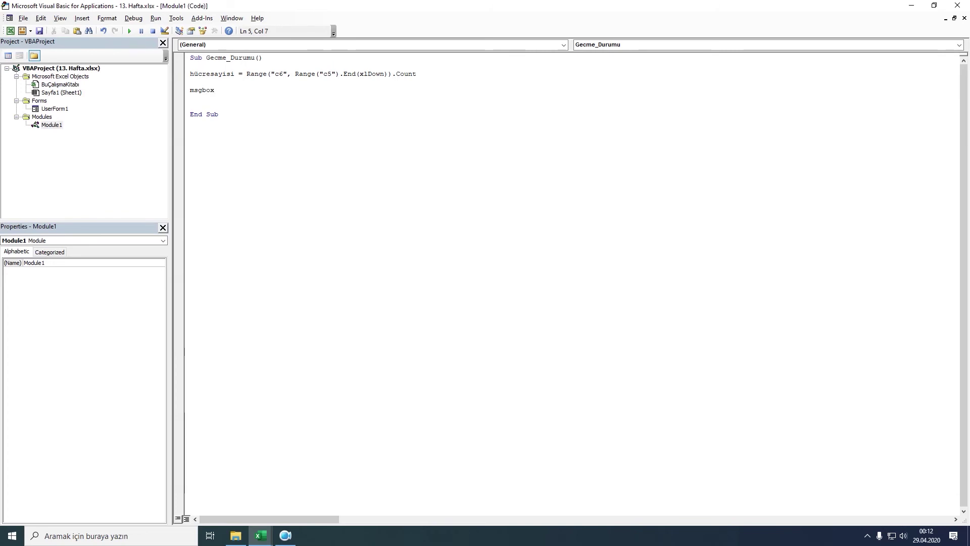
type(" hü")
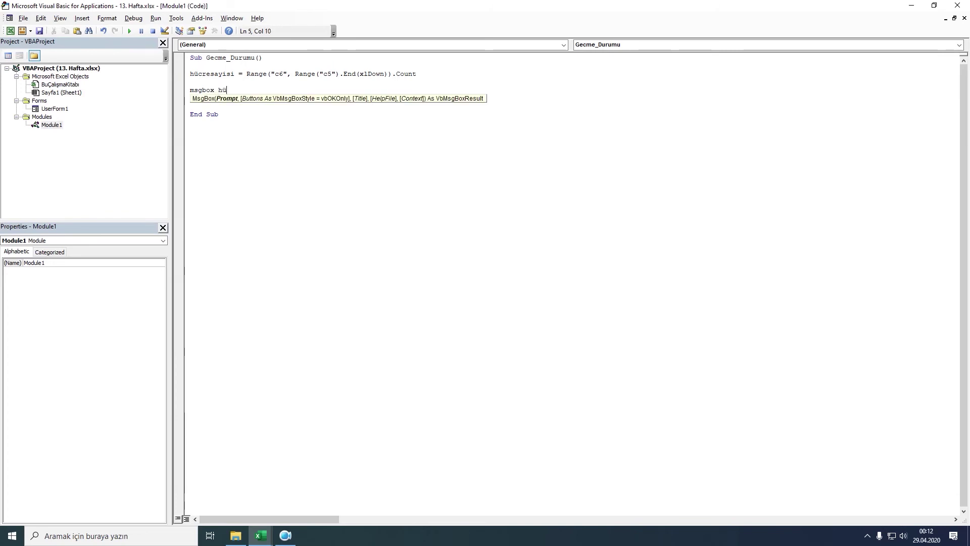
type("cresayisi")
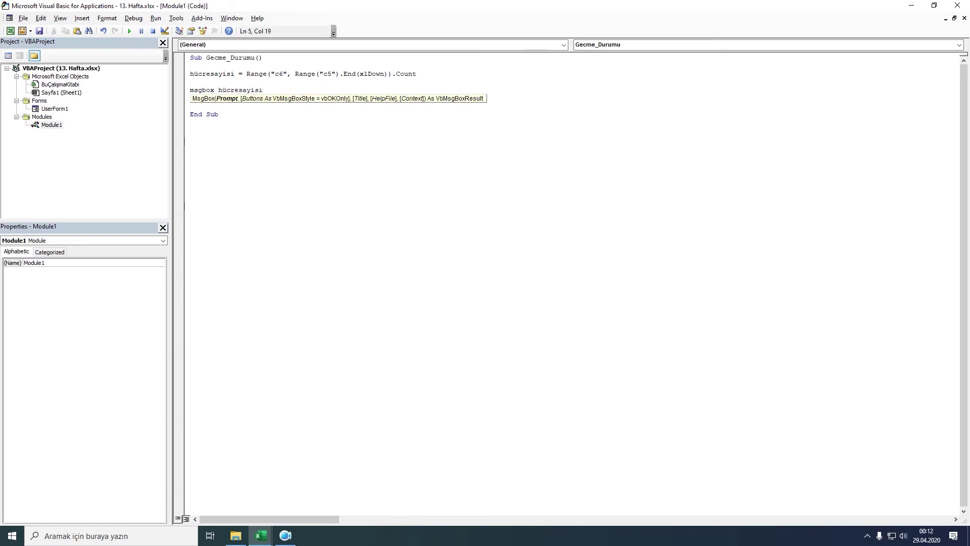
left_click(262, 123)
Step: Run the Gecme_Durumu macro and close the message box showing the cell count
left_click(127, 31)
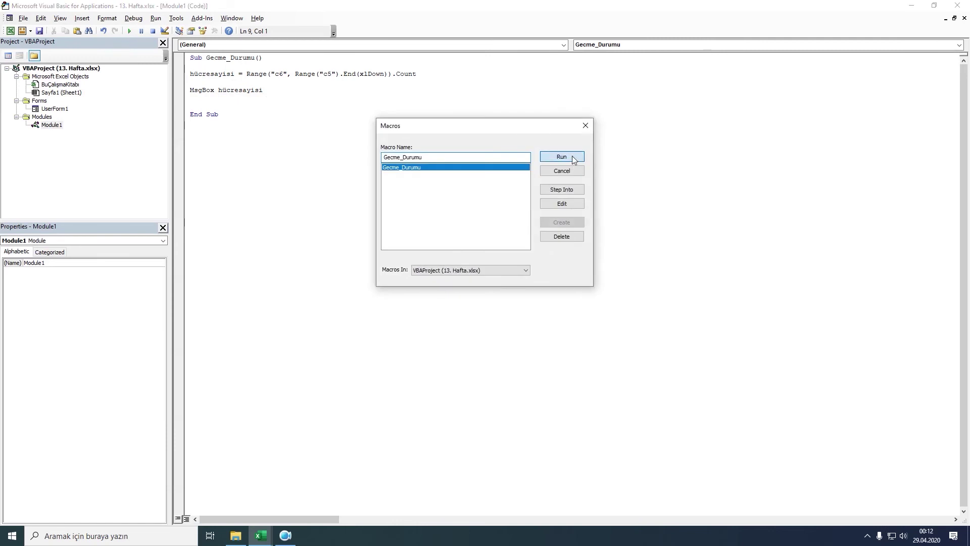
left_click(572, 155)
left_click(494, 299)
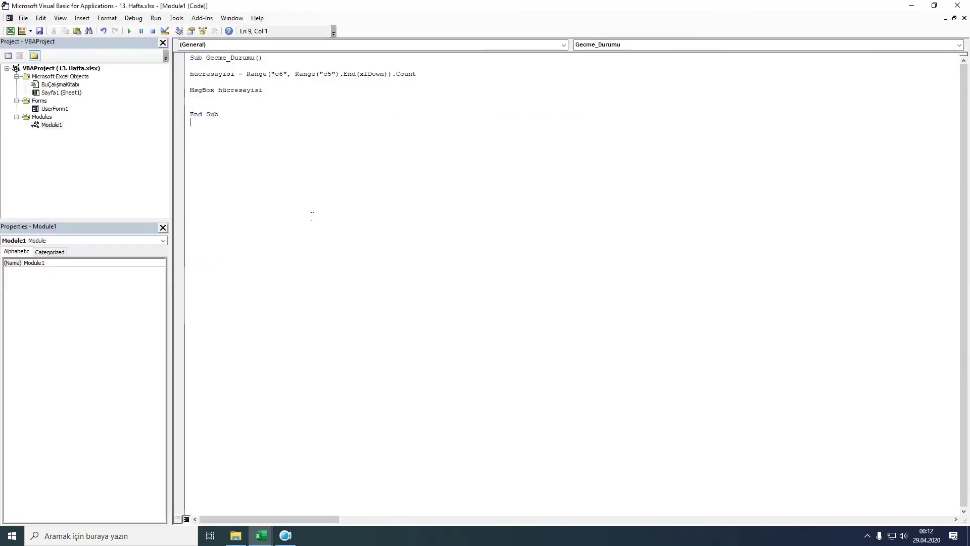
Step: In Excel, step through the student names in C6–C15, then select C1, C5 and C6
mouse_move(260, 535)
left_click(223, 421)
left_click(106, 170)
left_click(103, 180)
left_click(102, 190)
left_click(101, 198)
left_click(101, 208)
left_click(102, 218)
left_click(102, 229)
left_click(102, 240)
left_click(101, 250)
left_click(102, 260)
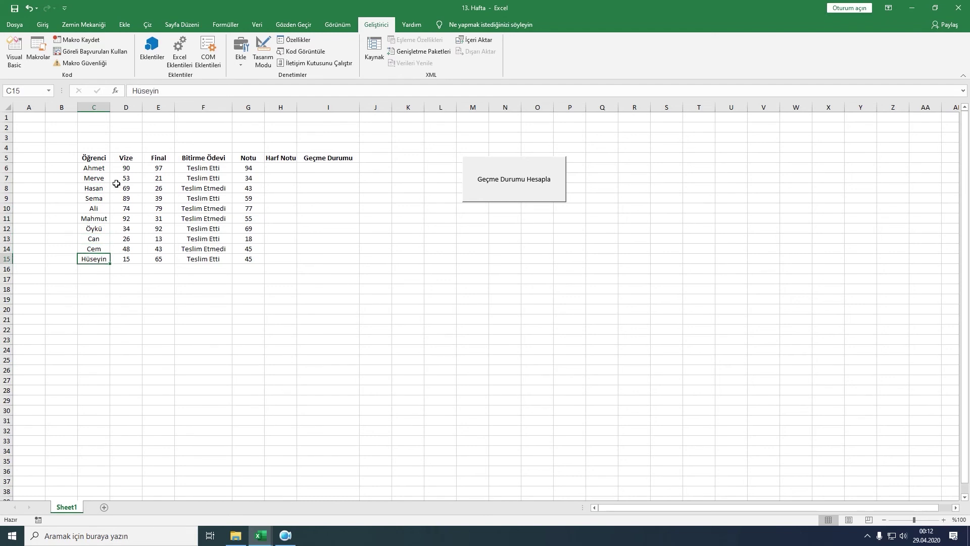
left_click(99, 119)
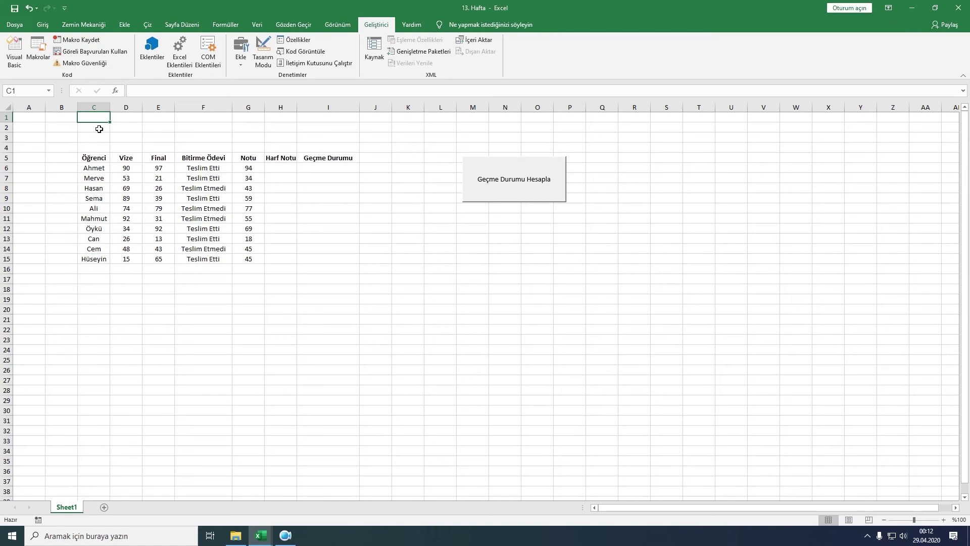
left_click(96, 158)
left_click(97, 172)
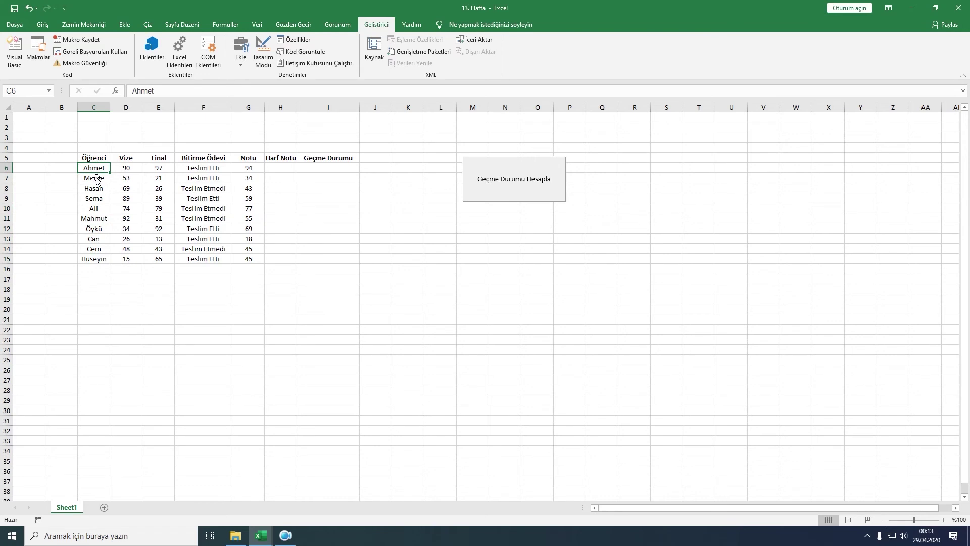
mouse_move(259, 535)
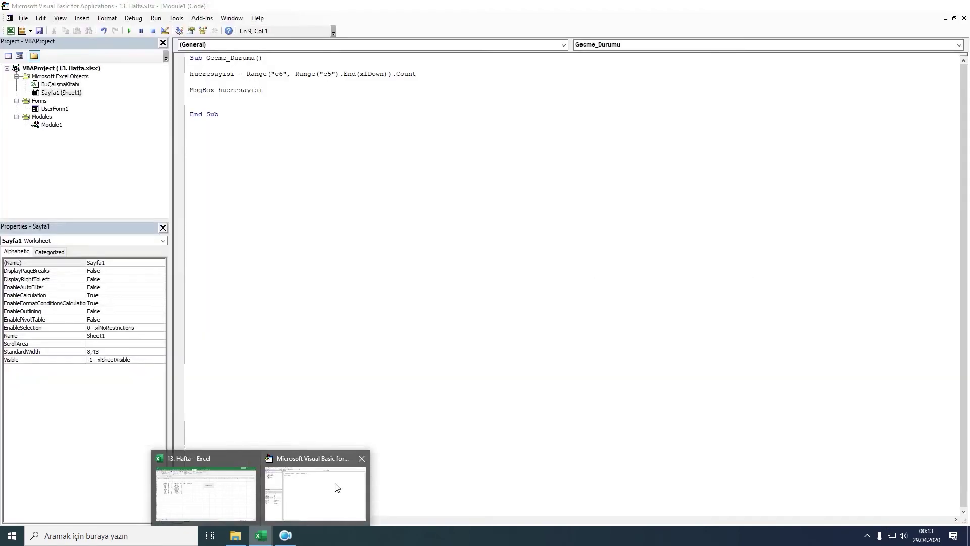
Step: Replace the MsgBox hücresayisi test line with k = 5
left_click(336, 488)
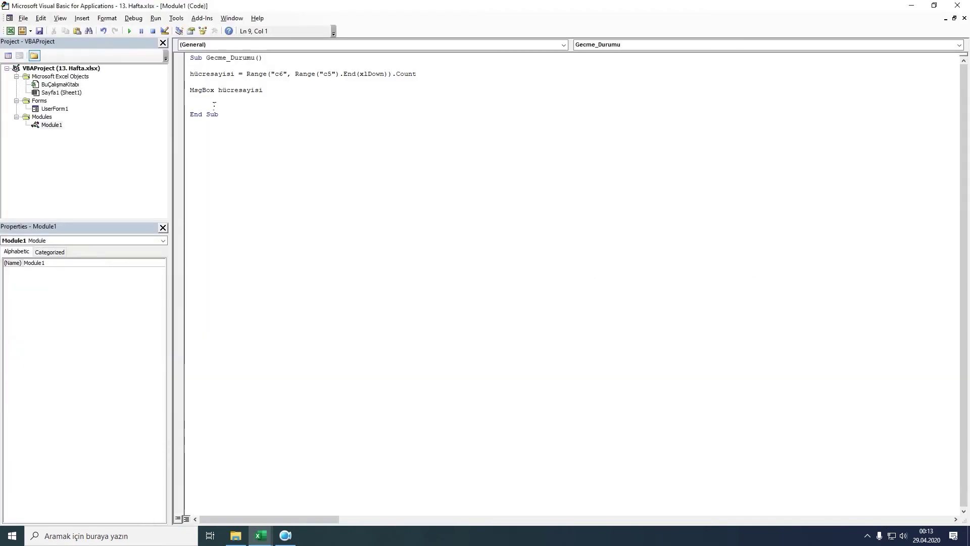
left_click_drag(190, 90, 287, 99)
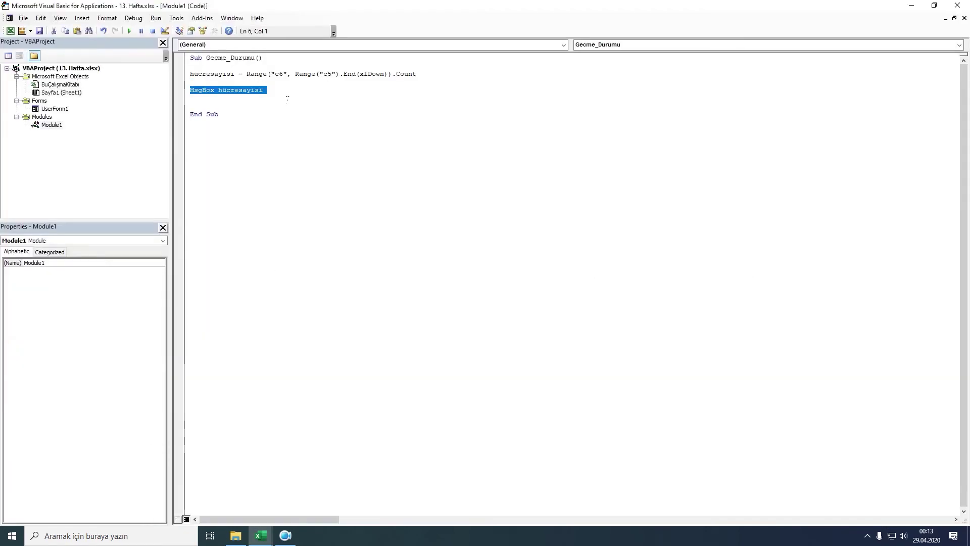
key("Delete")
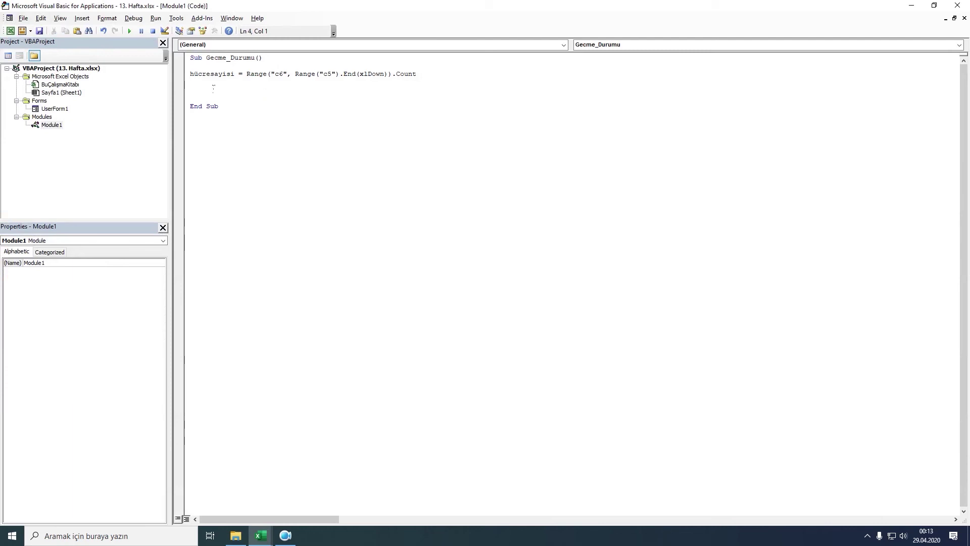
type("k = ")
type("5")
key("Return")
Step: Add the For i = 1 To hücresayisi line and a k = k + 1 line
key("Return")
key("Return")
key("Return")
type("fori")
key("BackSpace")
type("i")
type("1to hücreayisi")
key("Return")
key("Return")
type("k=k+")
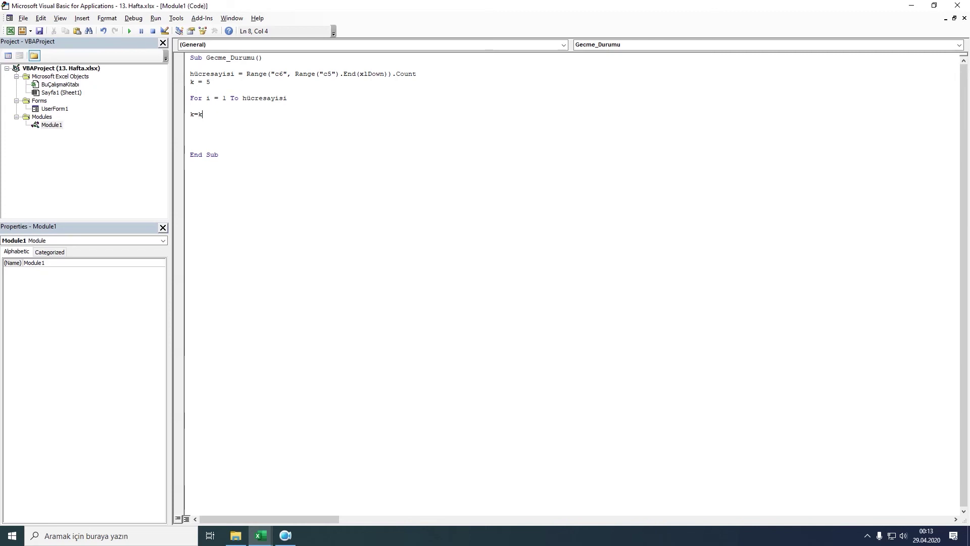
type("1")
key("Return")
mouse_move(260, 536)
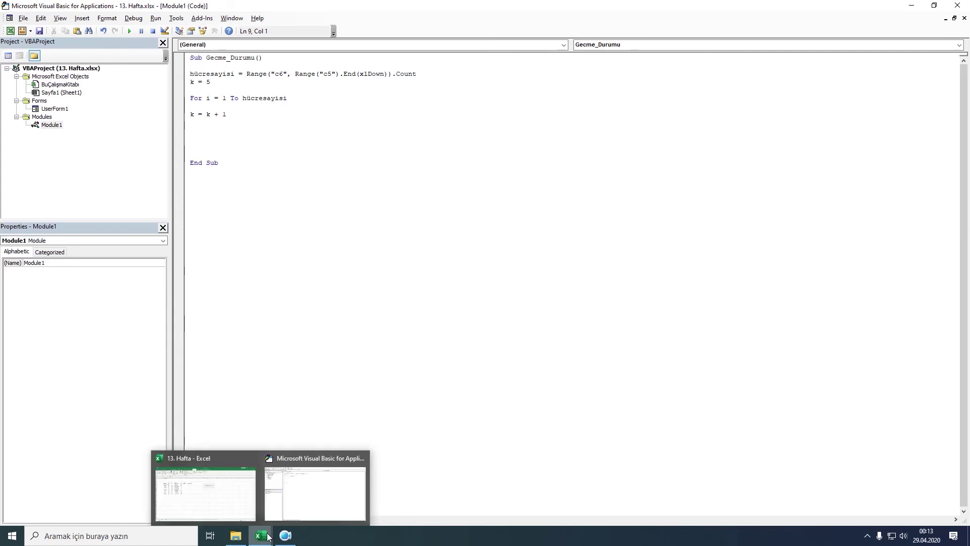
left_click(231, 504)
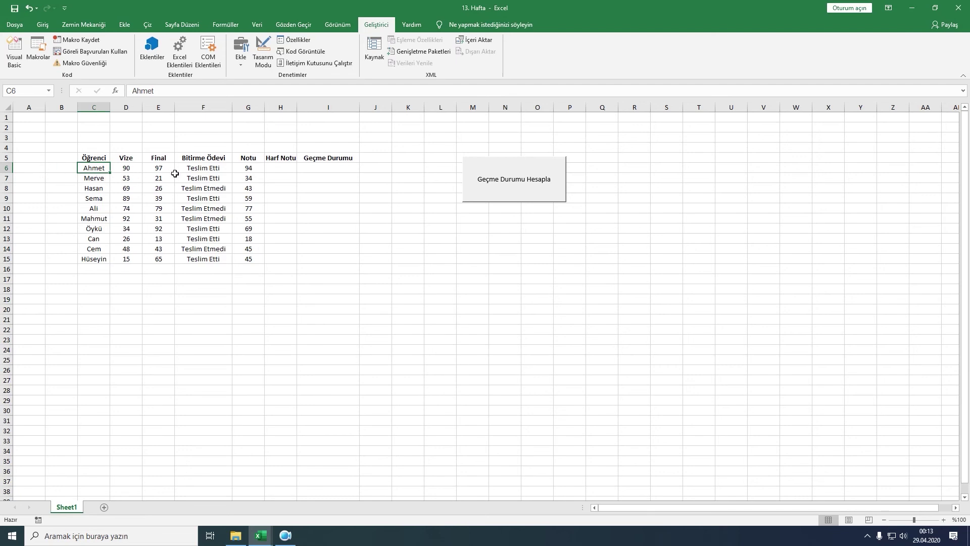
Step: Inspect Ahmet's row 6 and the Notu formula =YUVARLA(D6*0.4+E6*0.6;0) in G6
left_click(283, 172)
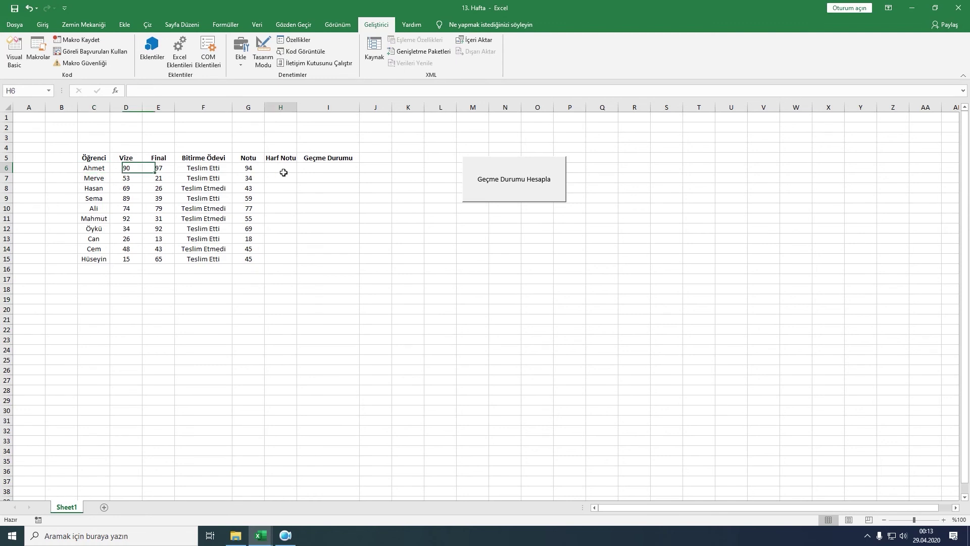
left_click(248, 174)
left_click(43, 172)
left_click(61, 172)
left_click(94, 173)
left_click(126, 172)
left_click(158, 173)
left_click(212, 172)
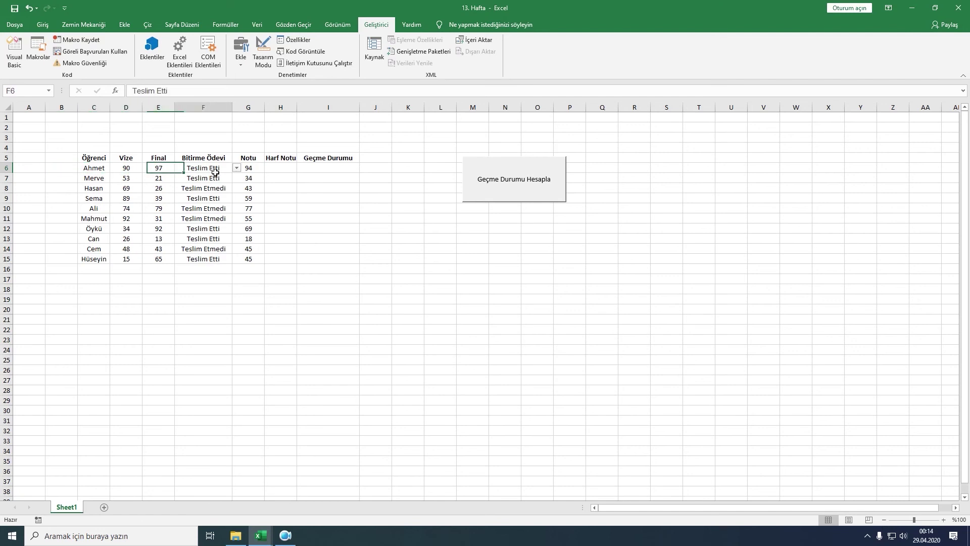
left_click(250, 173)
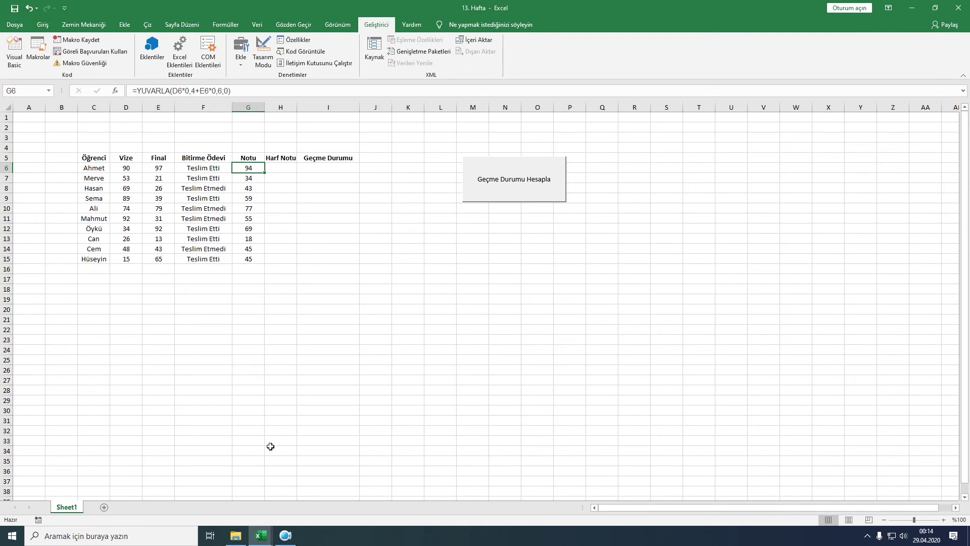
Step: Add the line n = Cells(k, 7), fixing the stray slash that caused a compile error
mouse_move(260, 535)
left_click(310, 485)
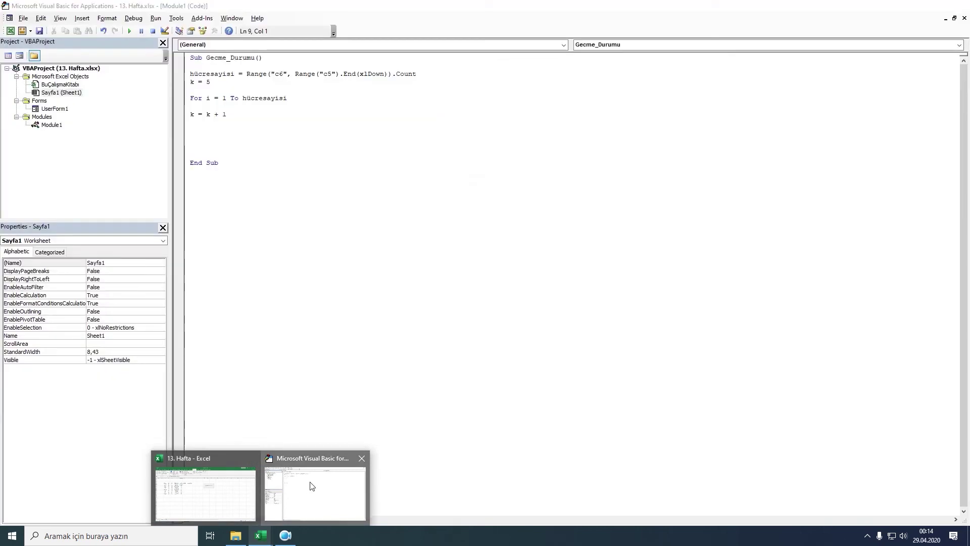
type("n")
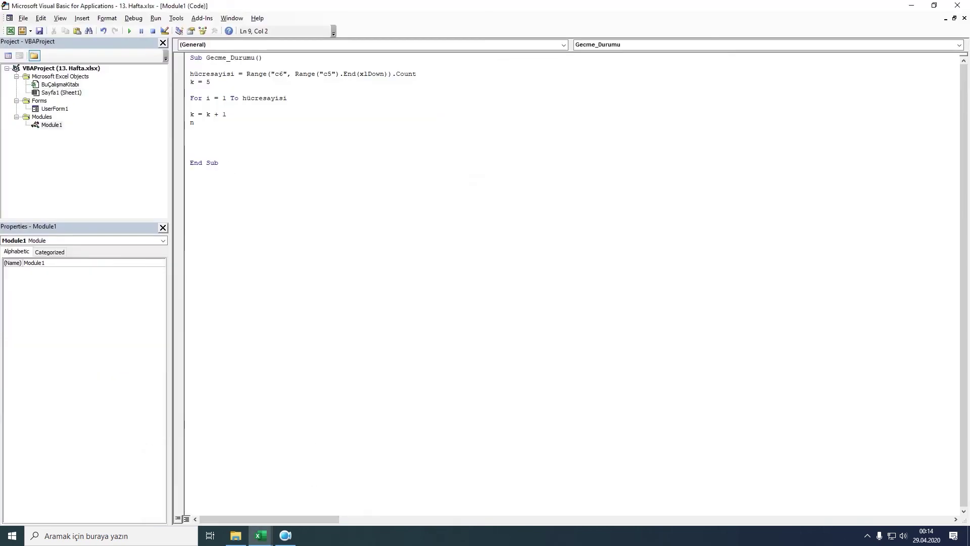
type("=c")
type("ell")
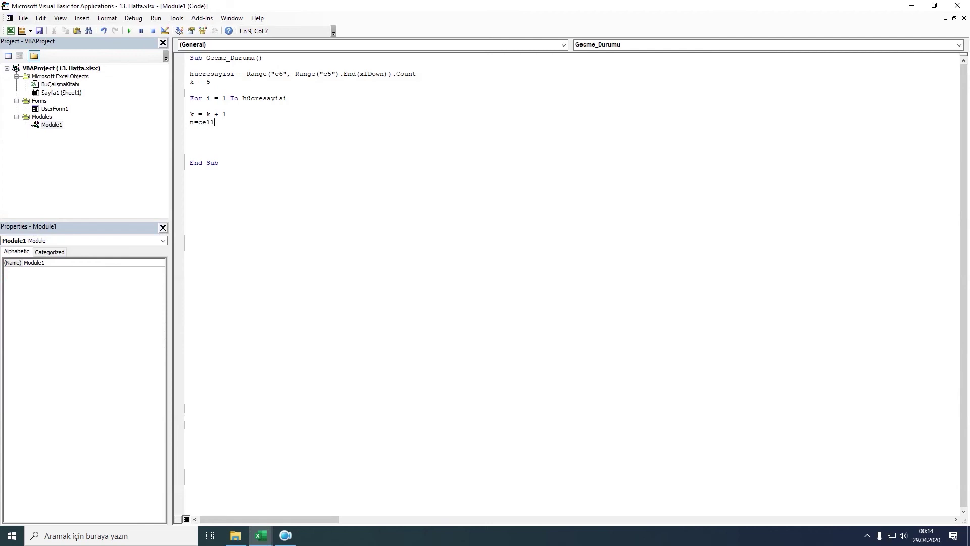
type("s(")
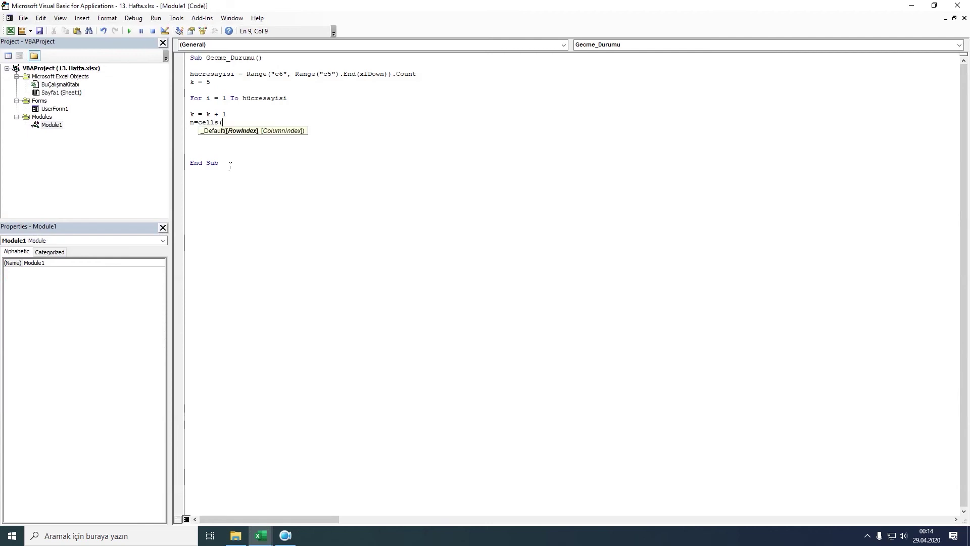
type("k,")
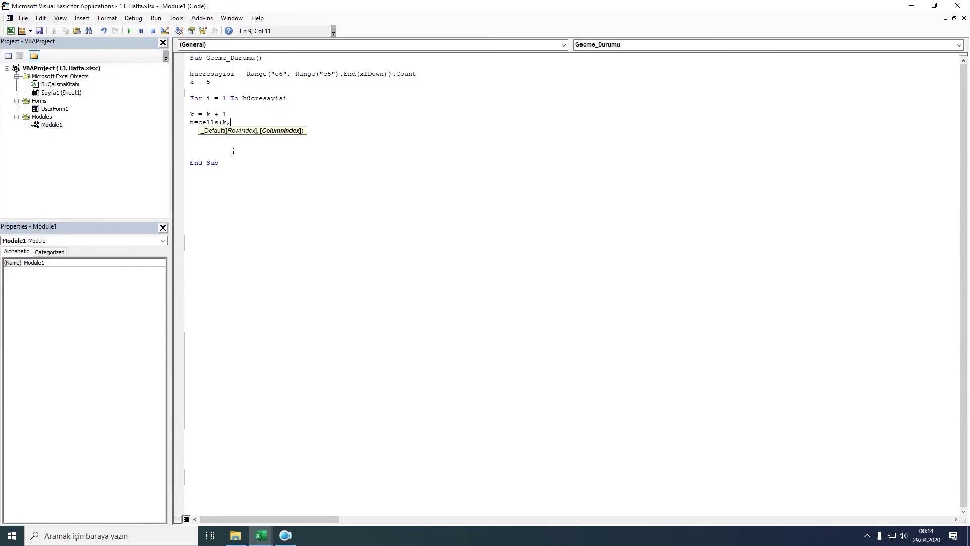
type("/")
key("Return")
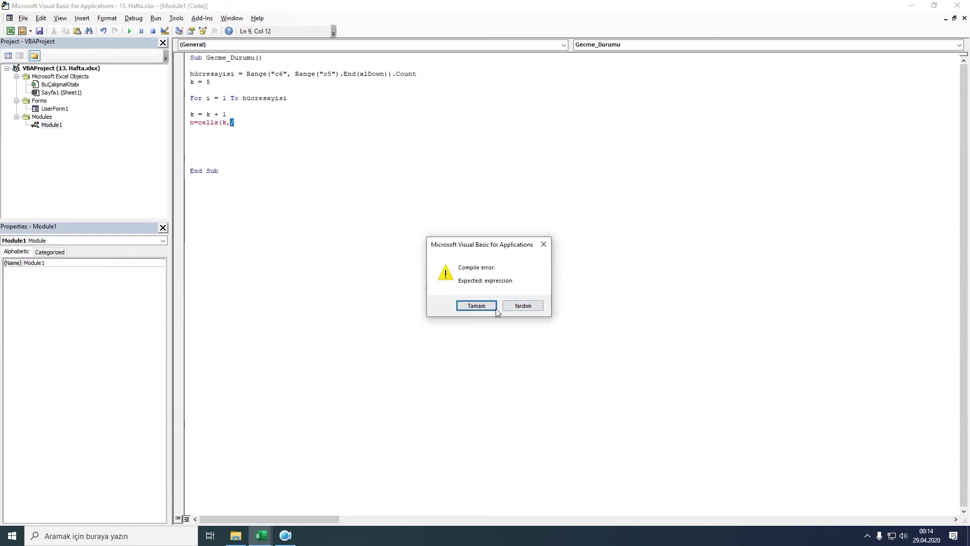
key("Return")
key("BackSpace")
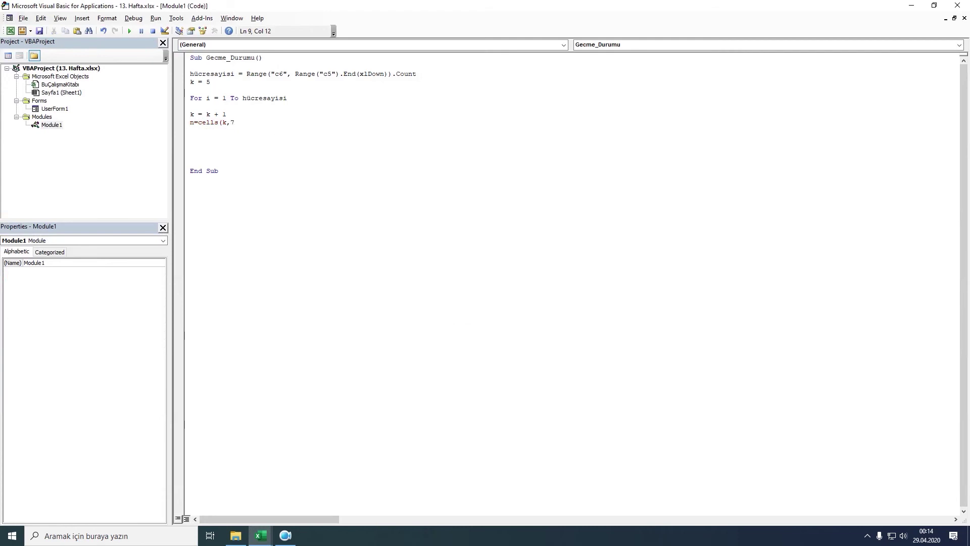
type(")")
key("Return")
key("Return")
Step: Add a Select Case n line, fixing the compile error from the incomplete statement
double_click(51, 126)
left_click(215, 489)
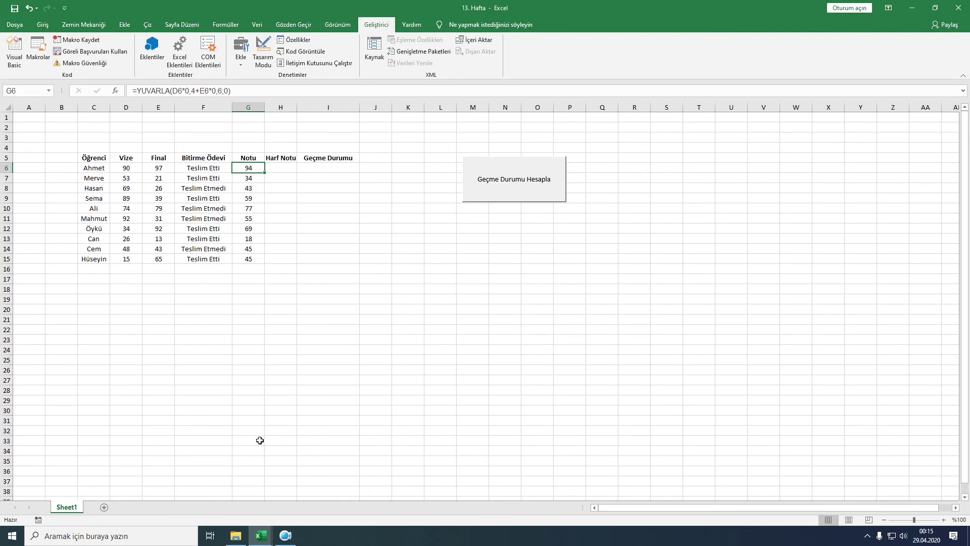
mouse_move(259, 536)
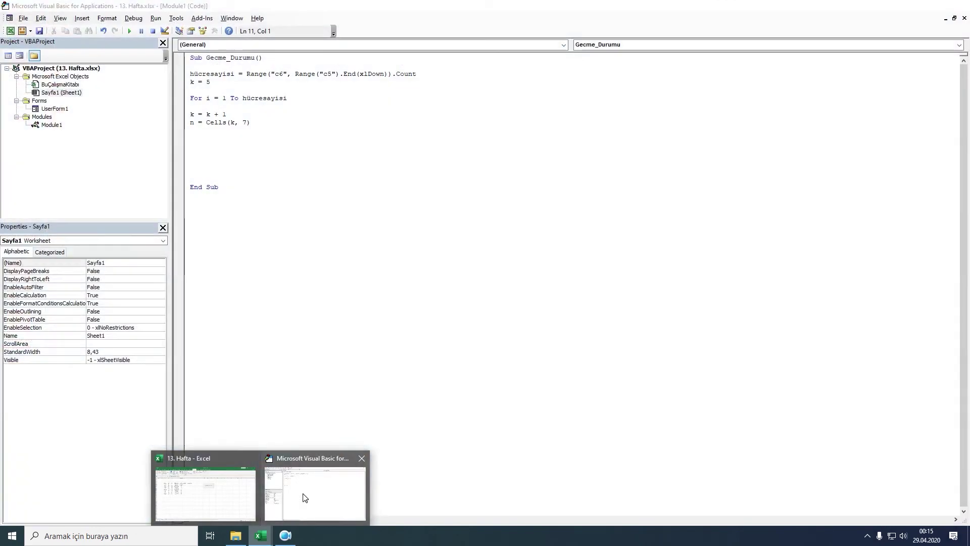
left_click(304, 497)
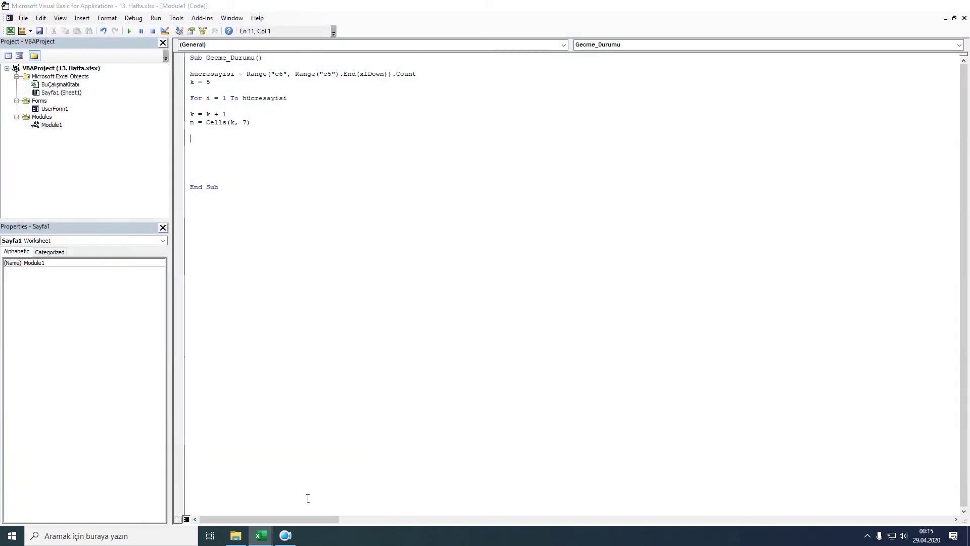
left_click(193, 147)
type("sel")
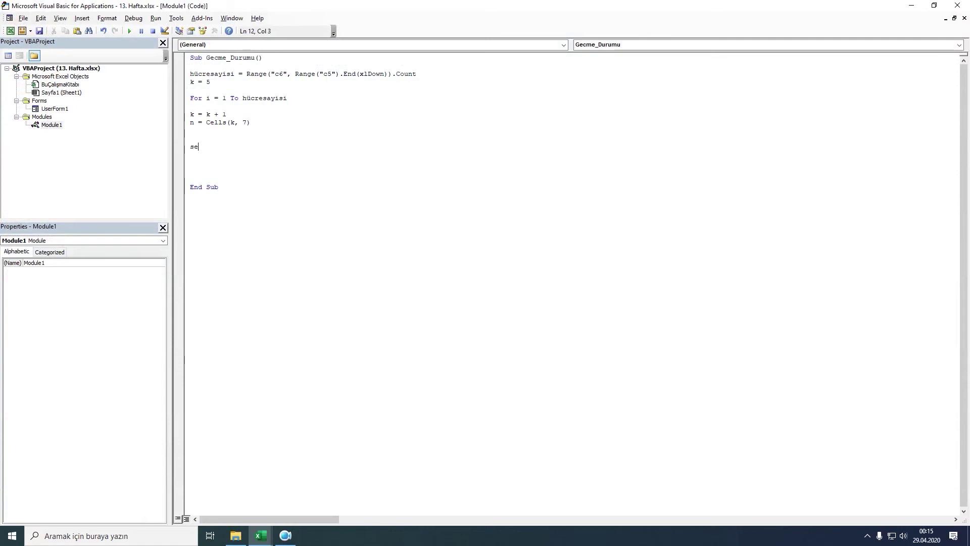
type("ect case")
key("Return")
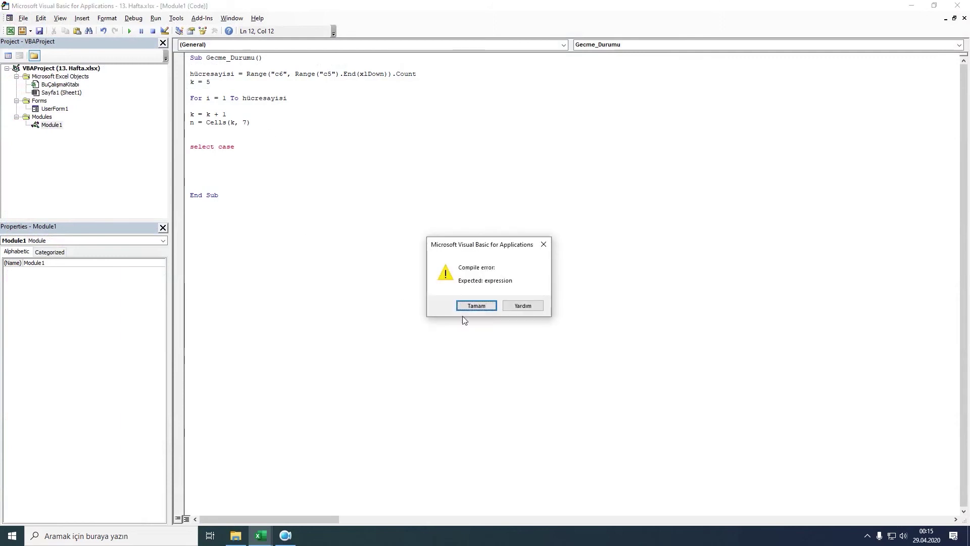
left_click(486, 307)
type("n")
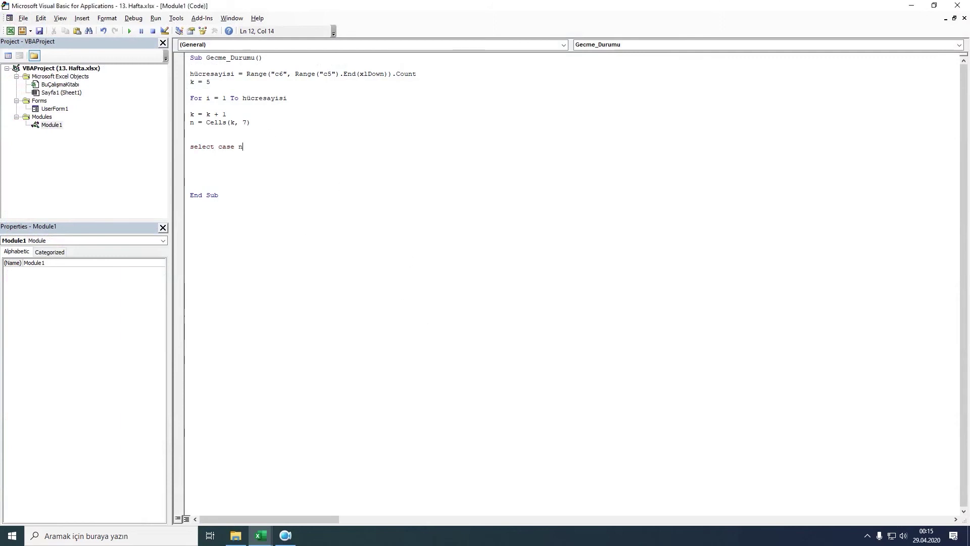
key("Return")
Step: Add Case 0 To 49 with H = "FF" beneath it
type("case")
type("0t")
type("o 49")
key("Return")
type("H=")
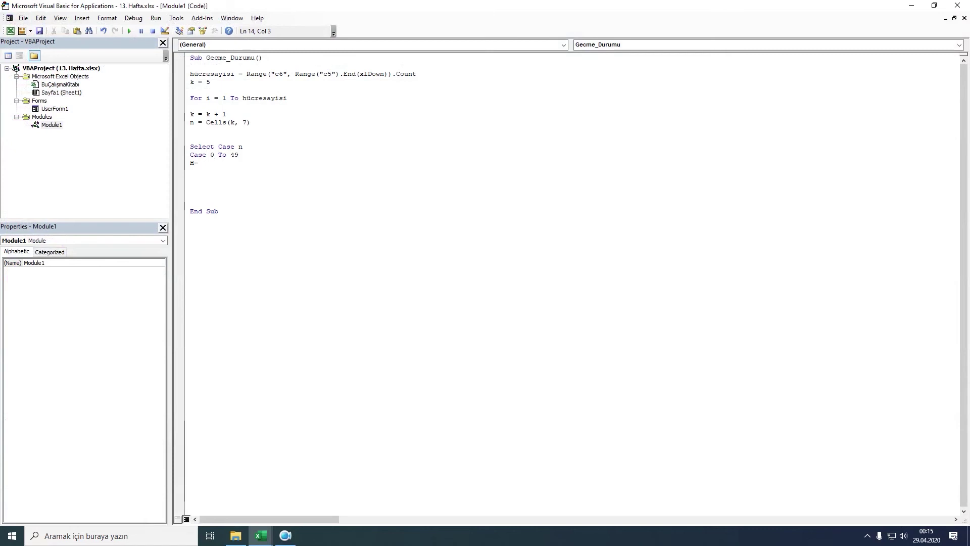
type("\"")
type("FF")
key("Return")
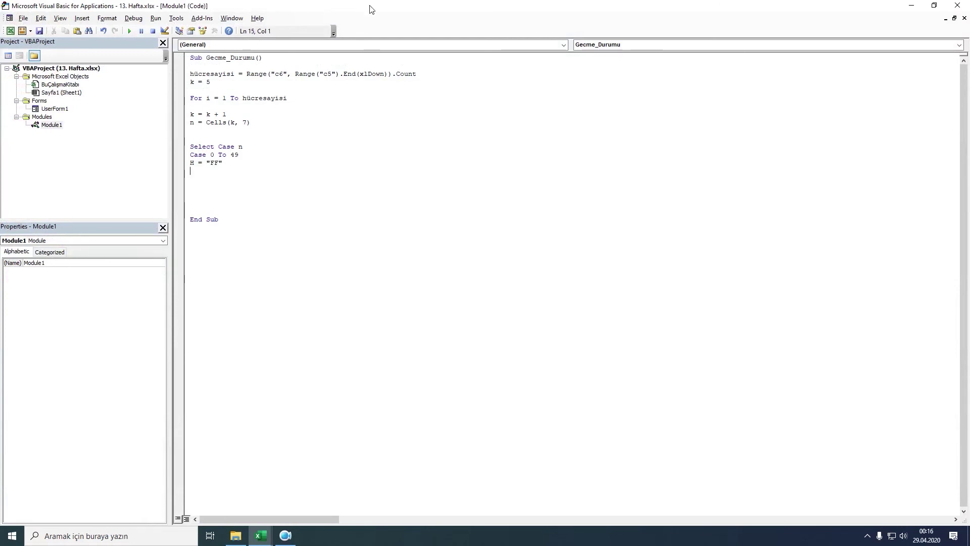
mouse_move(260, 536)
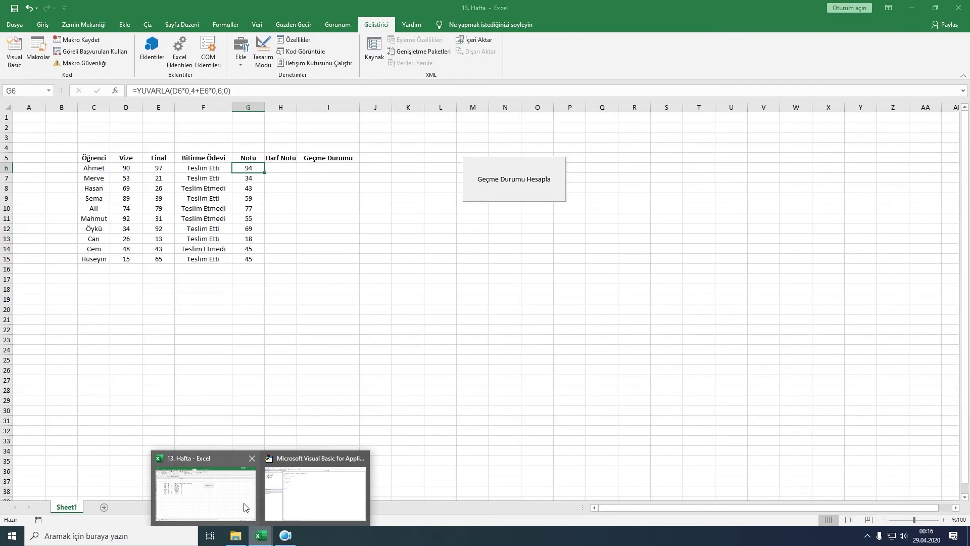
Step: After checking Harf Notu cell H6, add Cells(k, 8) = H to write the grade
left_click(244, 507)
left_click(280, 171)
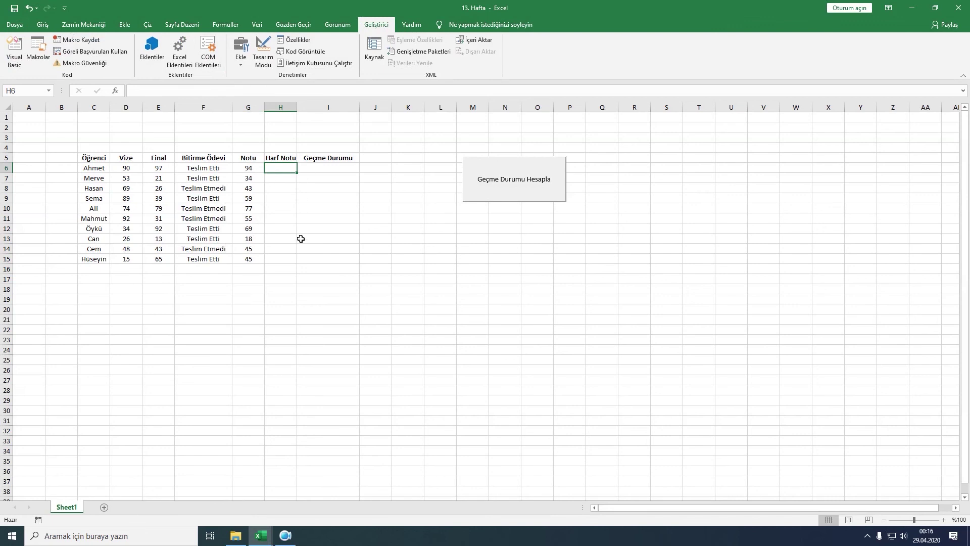
mouse_move(314, 492)
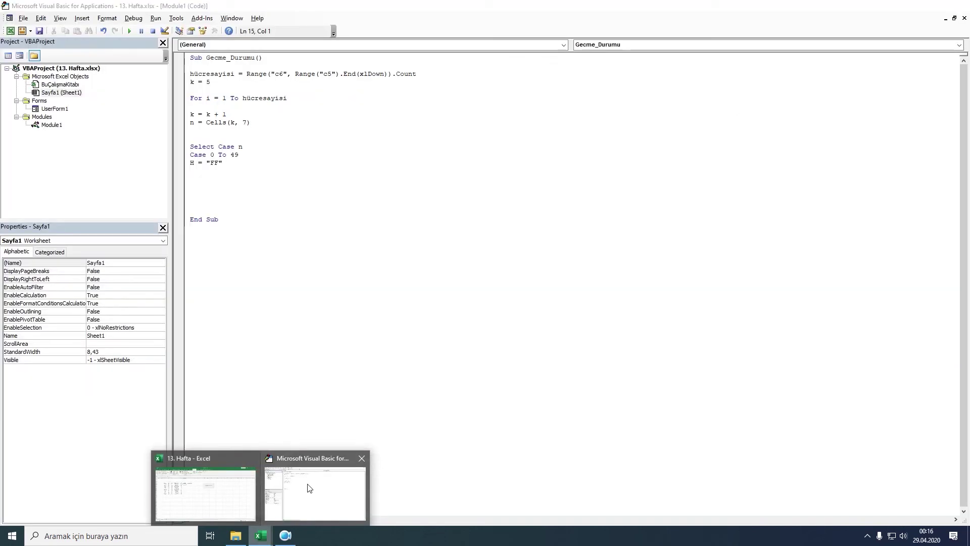
left_click(309, 488)
type("cells")
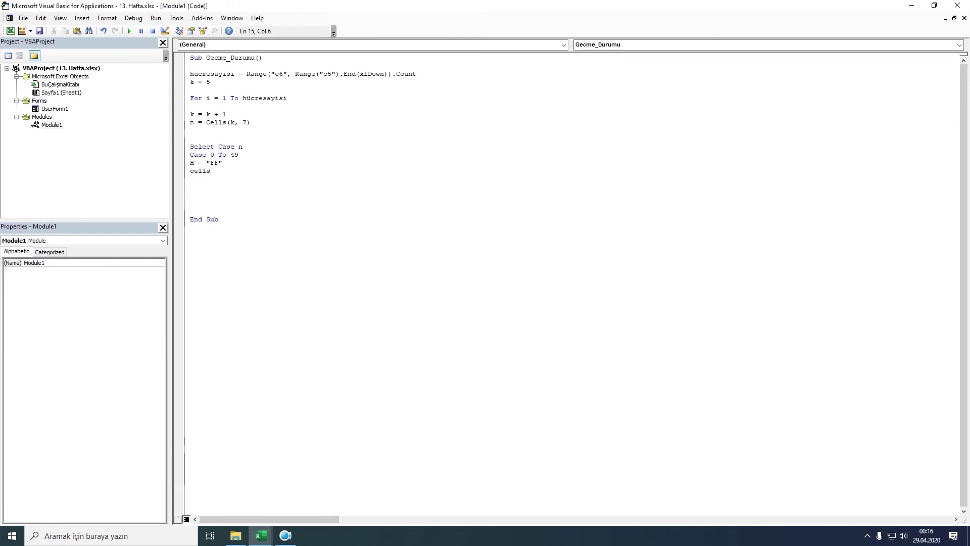
type("(")
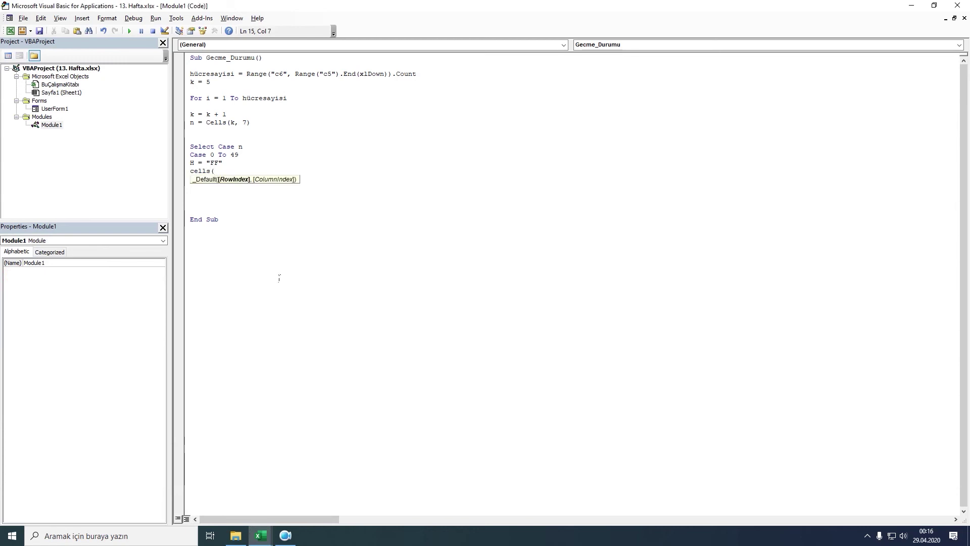
type("k,8)=")
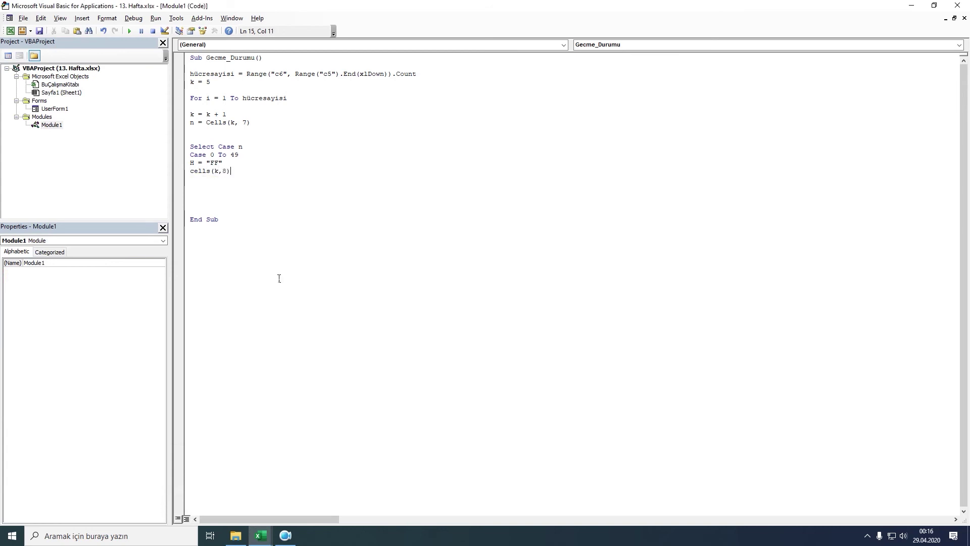
type("H")
left_click(202, 188)
key("Return")
key("Return")
key("Return")
key("Return")
key("Return")
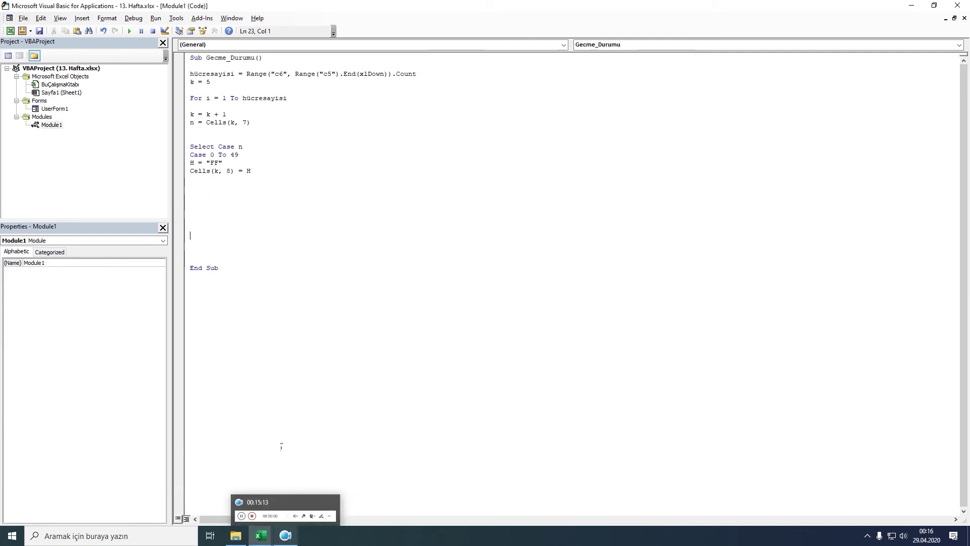
Step: Copy the Case 0 To 49 block with its H and Cells lines
left_click_drag(191, 155, 277, 175)
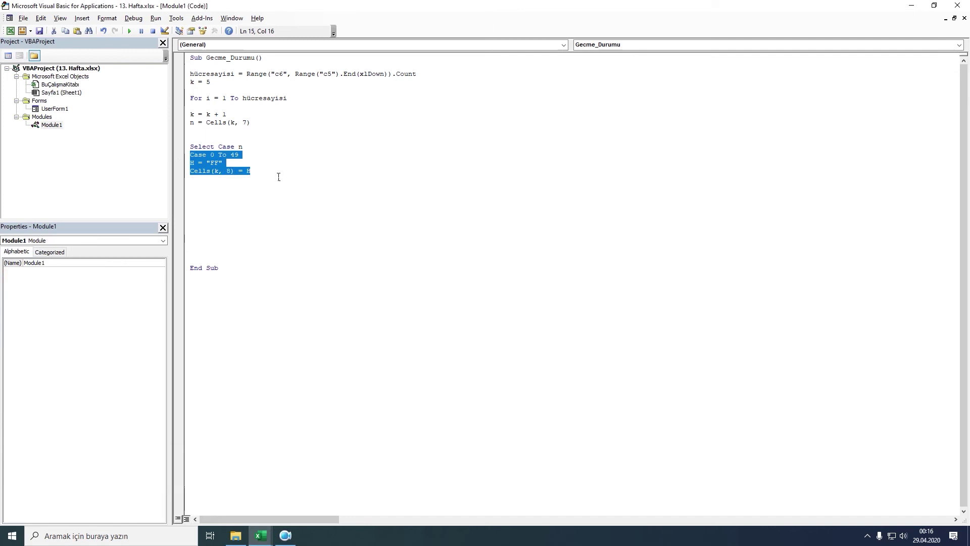
right_click(200, 168)
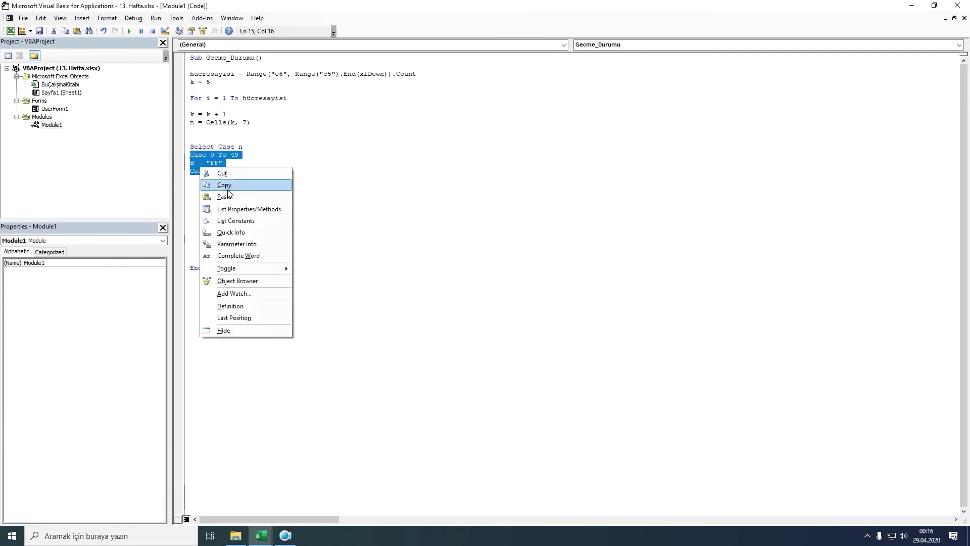
left_click(228, 190)
Step: Paste the block repeatedly below until six identical Case blocks are in place
left_click(207, 185)
right_click(208, 185)
left_click(234, 213)
right_click(199, 216)
left_click(223, 244)
left_click(221, 247)
right_click(220, 247)
left_click(221, 272)
left_click(201, 278)
right_click(201, 277)
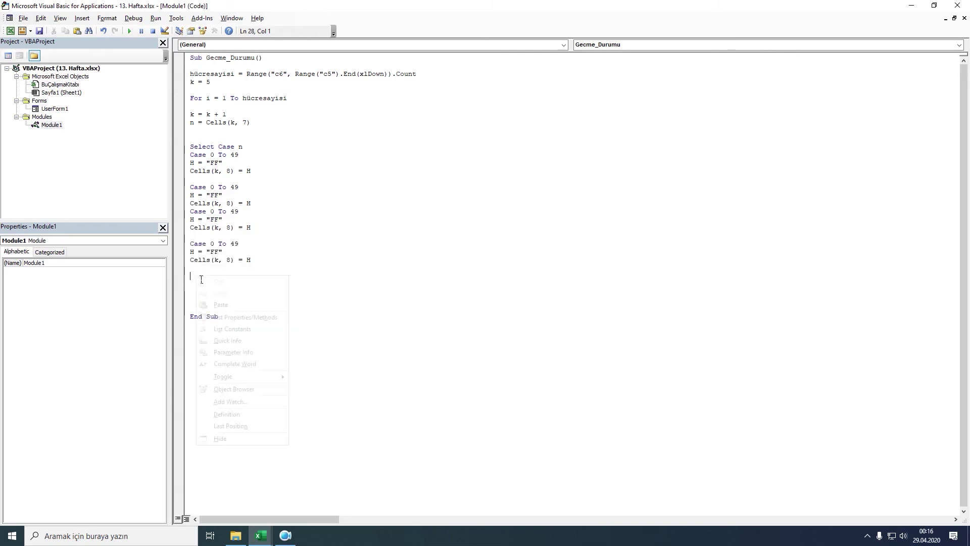
left_click(221, 304)
right_click(208, 307)
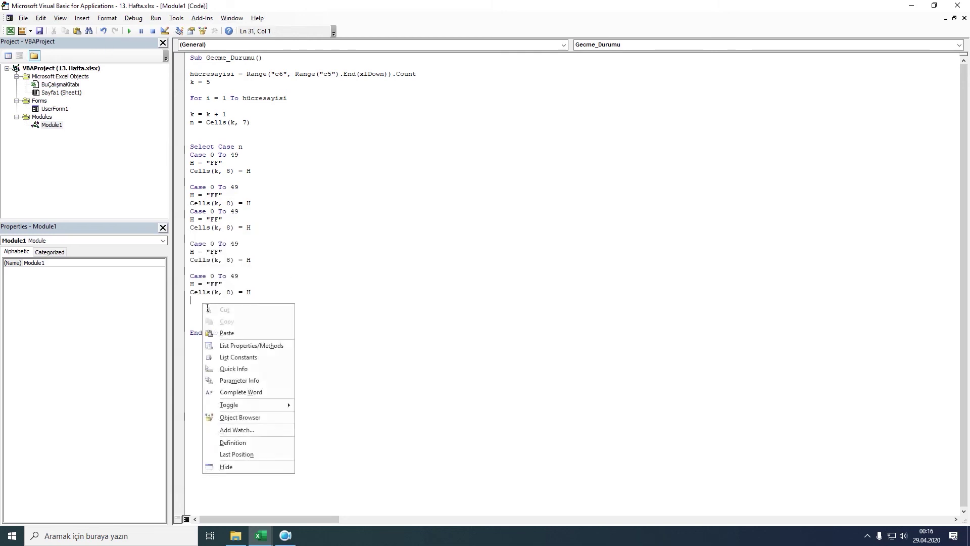
left_click(226, 333)
left_click(347, 253)
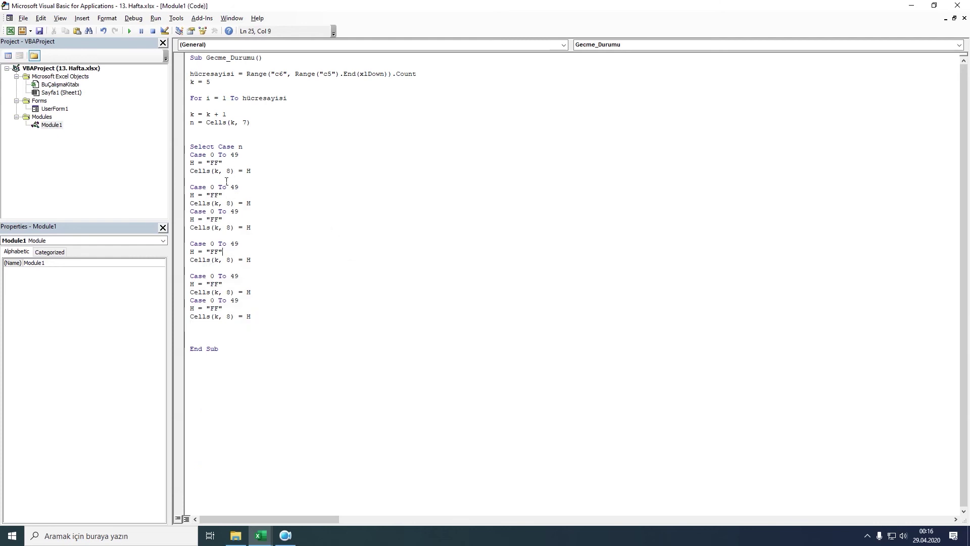
Step: Change the second Case to 50 To 54 with grade DD
double_click(212, 187)
type("50")
double_click(240, 188)
type("54")
left_click(222, 196)
double_click(219, 196)
type("DD")
Step: Set the third Case to 55 To 59 with DC and the fourth to 60 To 69 with CC
key("shift+Left")
type("55")
left_click_drag(234, 211, 211, 219)
type("5")
type("DC")
left_click(213, 244)
type("0")
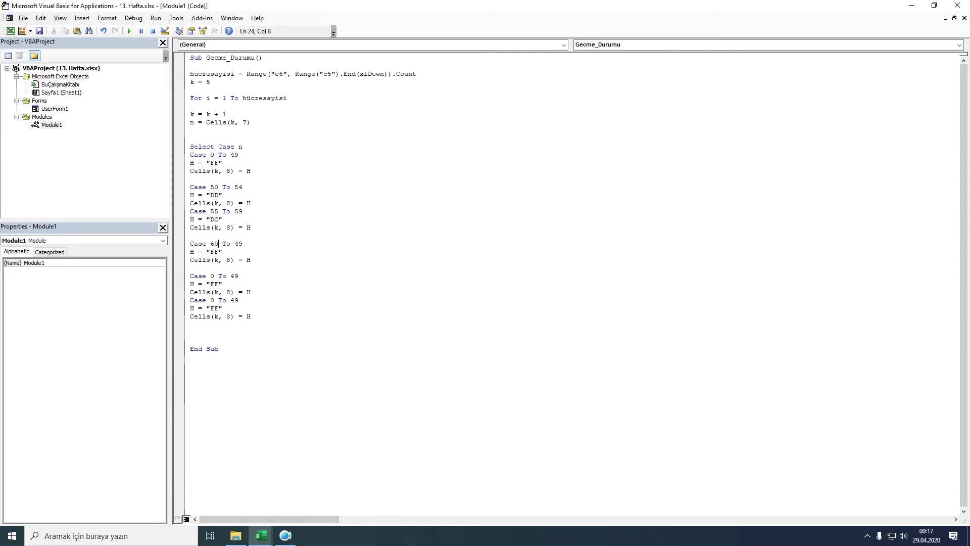
left_click_drag(239, 244, 234, 245)
type("6")
left_click_drag(218, 252, 211, 252)
type("CC")
Step: Change the fifth Case range to 70 To 74 and overwrite its FF grade
left_click(211, 277)
type("70")
key("BackSpace")
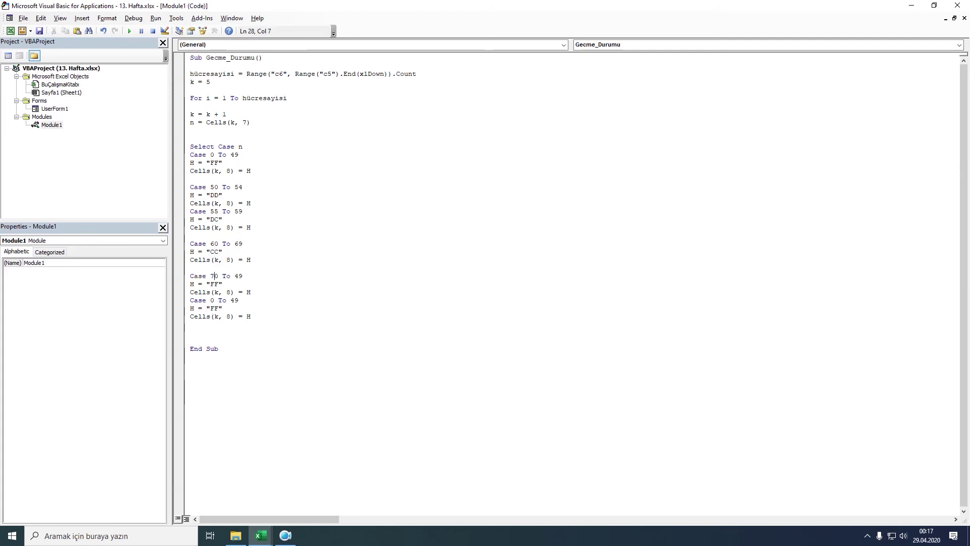
left_click_drag(243, 276, 235, 276)
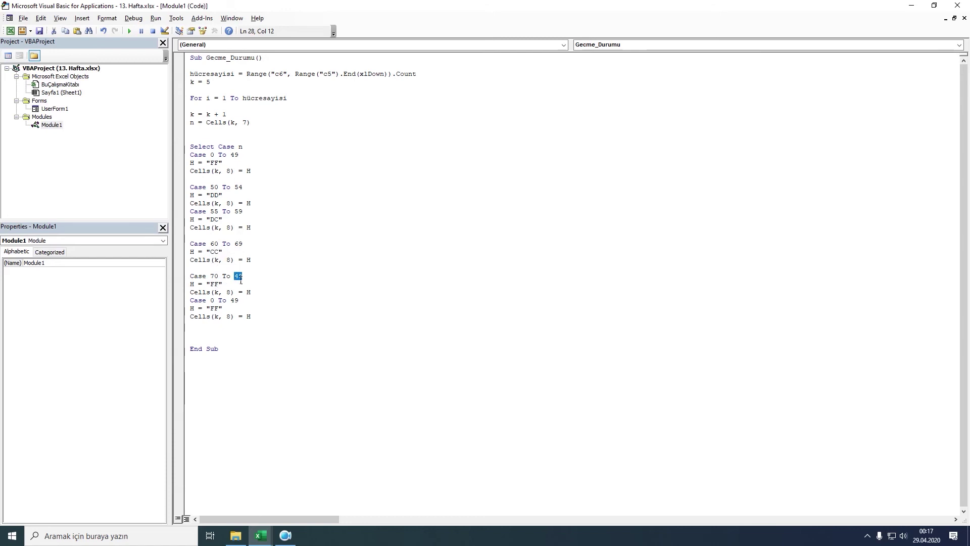
type("74")
left_click(273, 285)
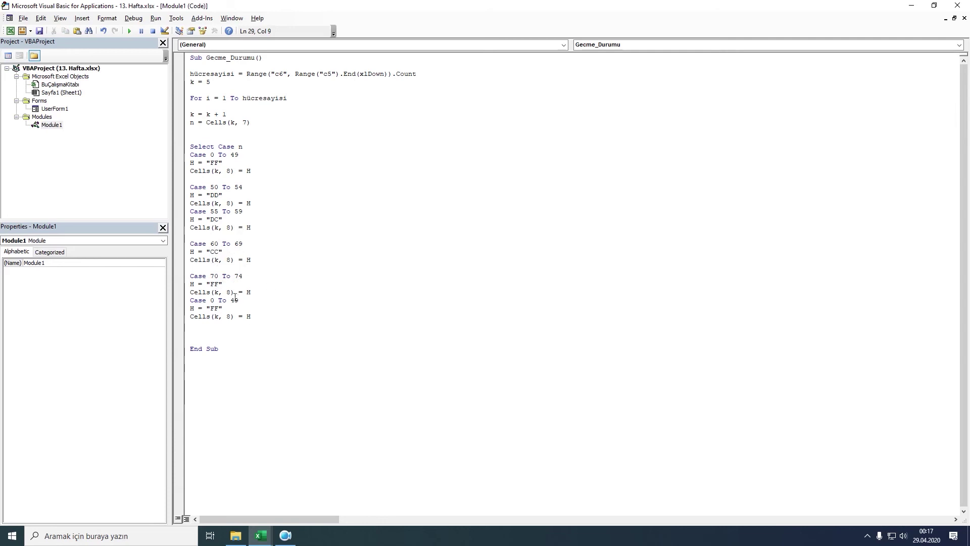
left_click_drag(214, 285, 215, 287)
type("BB")
Step: Make the next Case 75 To 84 with grade BB, and correct the 70–74 grade to CB
left_click_drag(221, 304, 234, 302)
type("75 To ")
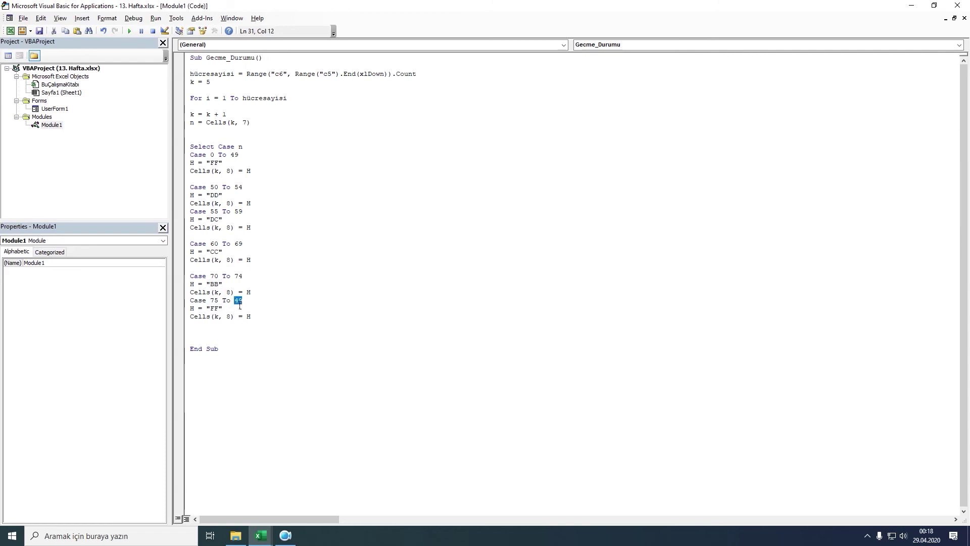
type("84")
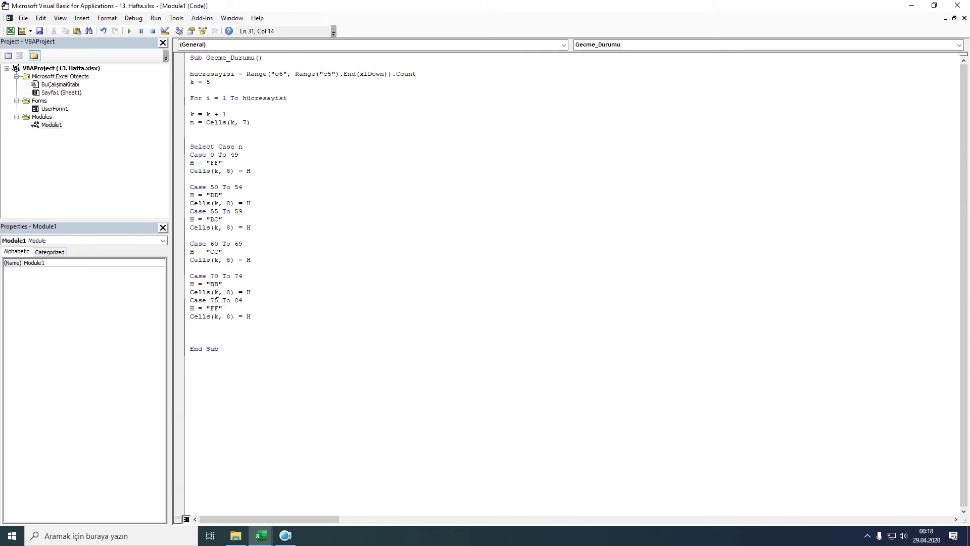
left_click_drag(215, 287, 211, 288)
type("C")
left_click_drag(214, 309, 210, 309)
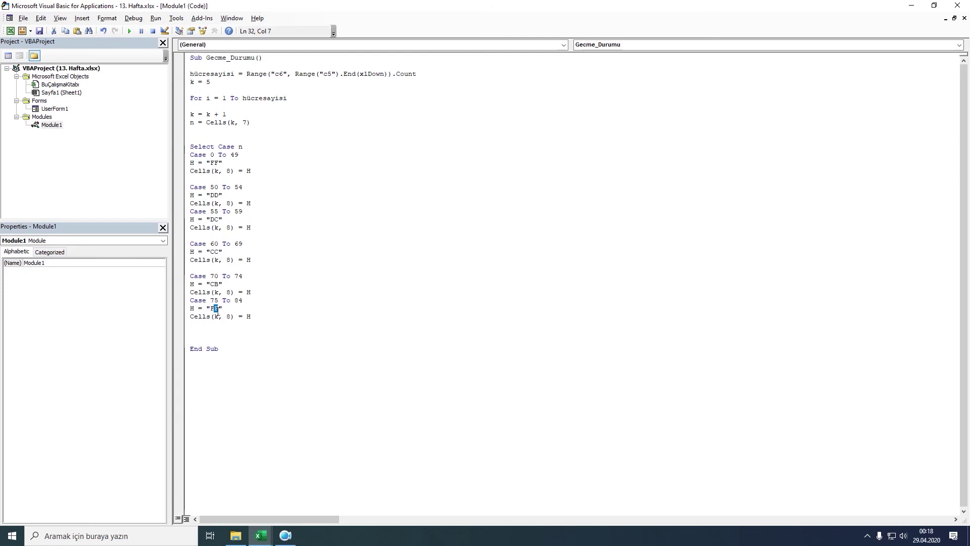
type("BB")
left_click_drag(196, 302, 264, 318)
Step: Copy the Case 75 To 84 block and paste two copies of it below the existing cases
left_click(272, 340)
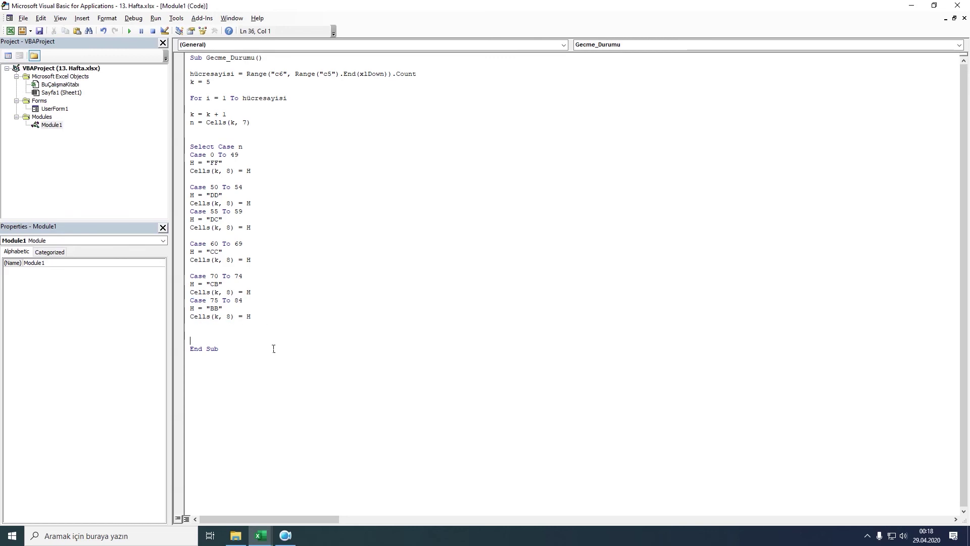
left_click_drag(196, 302, 253, 317)
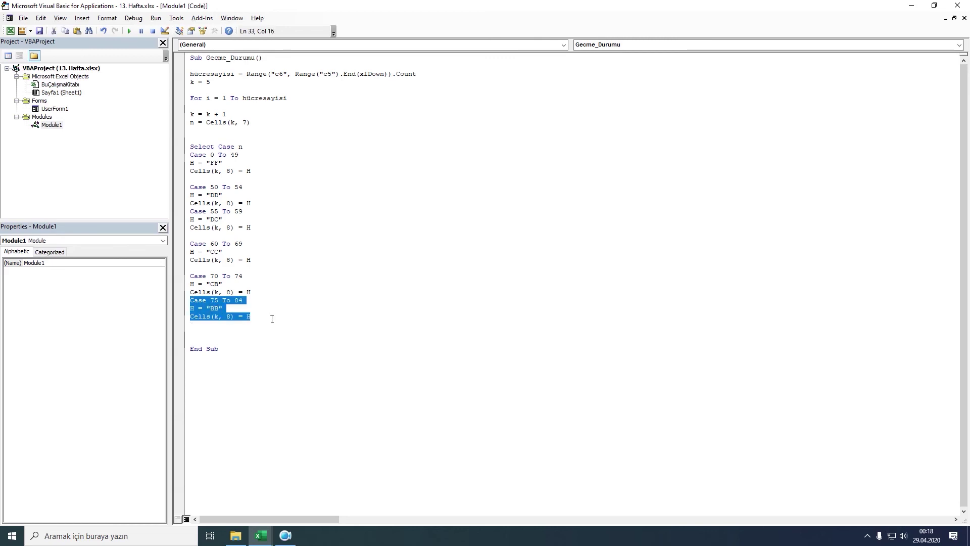
right_click(208, 310)
left_click(206, 333)
left_click(214, 333)
right_click(210, 334)
left_click(234, 363)
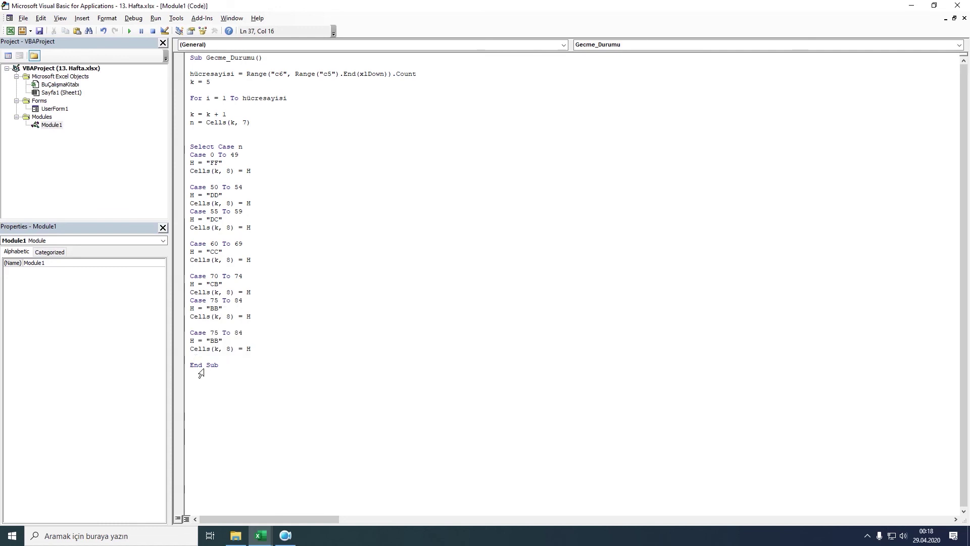
key("Return")
key("Return")
key("Return")
key("Return")
key("Return")
key("Return")
right_click(197, 360)
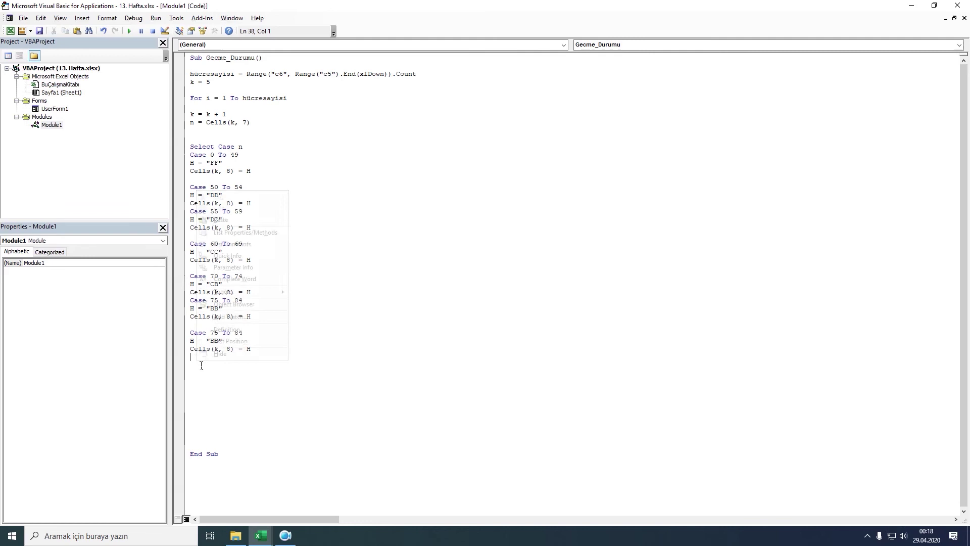
left_click(220, 220)
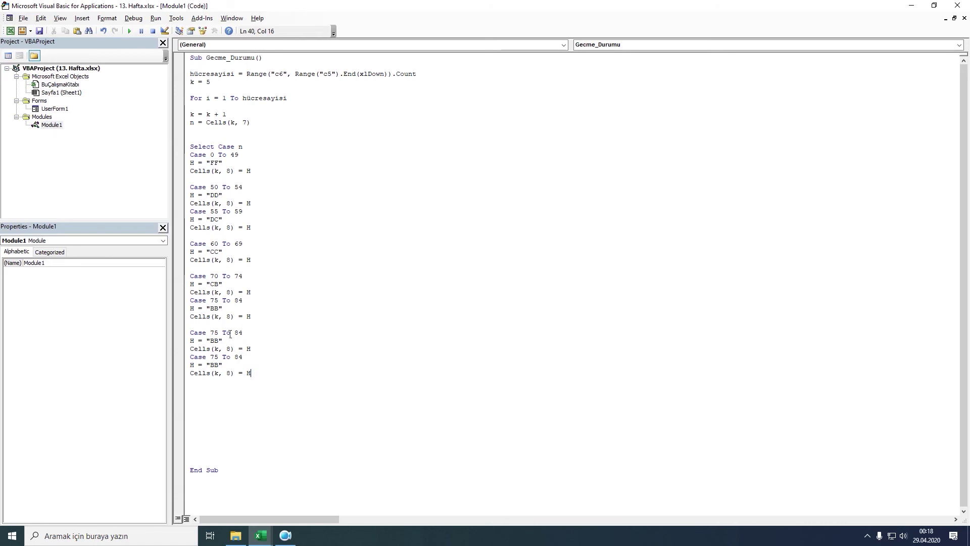
Step: Change the first pasted copy to Case 85 To 89 with grade "BA"
left_click_drag(211, 334, 215, 334)
type("8")
left_click_drag(243, 333, 238, 333)
type("9")
left_click_drag(222, 342, 215, 342)
type("A")
Step: Change the second copy to Case 90 To 100 "AA", add End Select, and run the macro
left_click_drag(221, 357, 210, 357)
type("90")
double_click(239, 358)
type("100")
left_click_drag(224, 365, 210, 365)
type("AA")
type("d s")
type("ele")
type("ct")
left_click(128, 32)
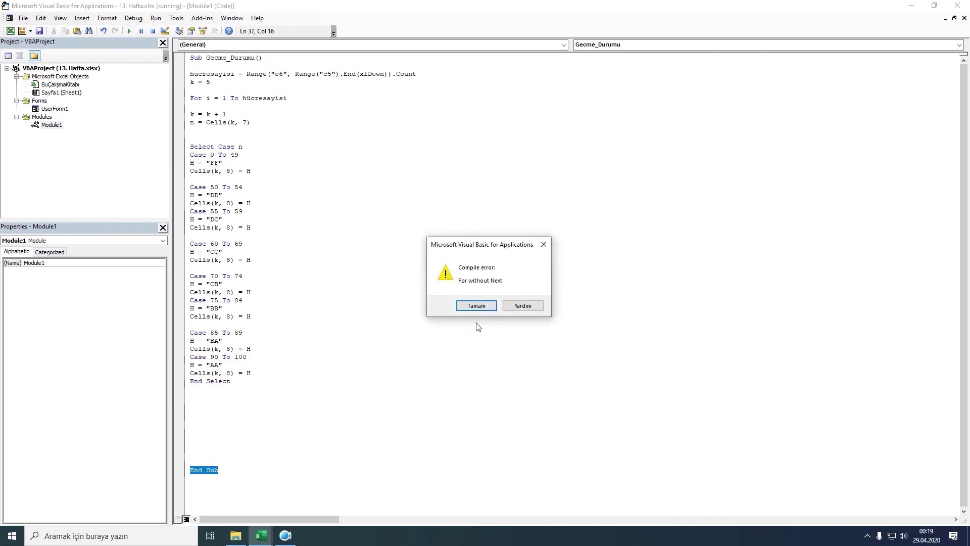
Step: Dismiss the 'For without Next' error, add Next i before End Sub, rerun, and return to Excel
left_click(477, 306)
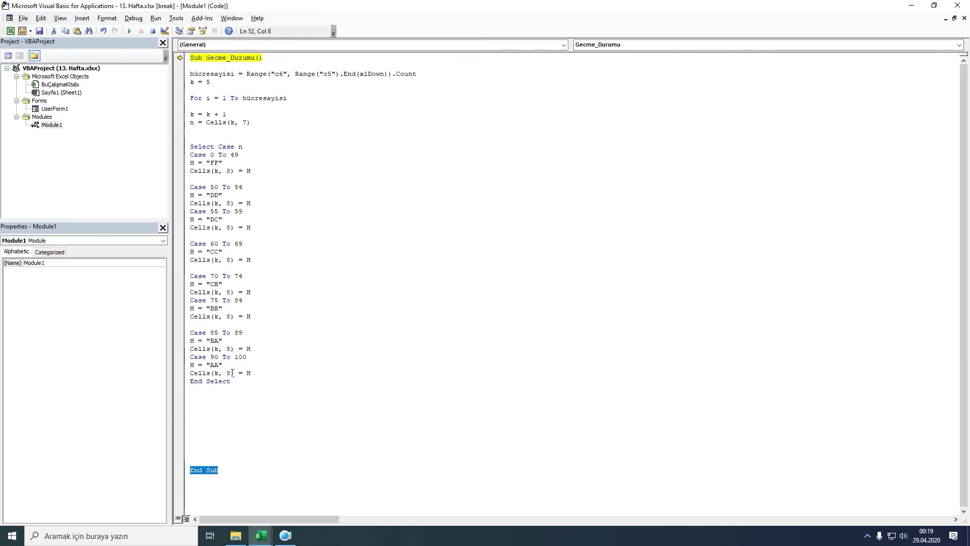
left_click(207, 454)
type("x")
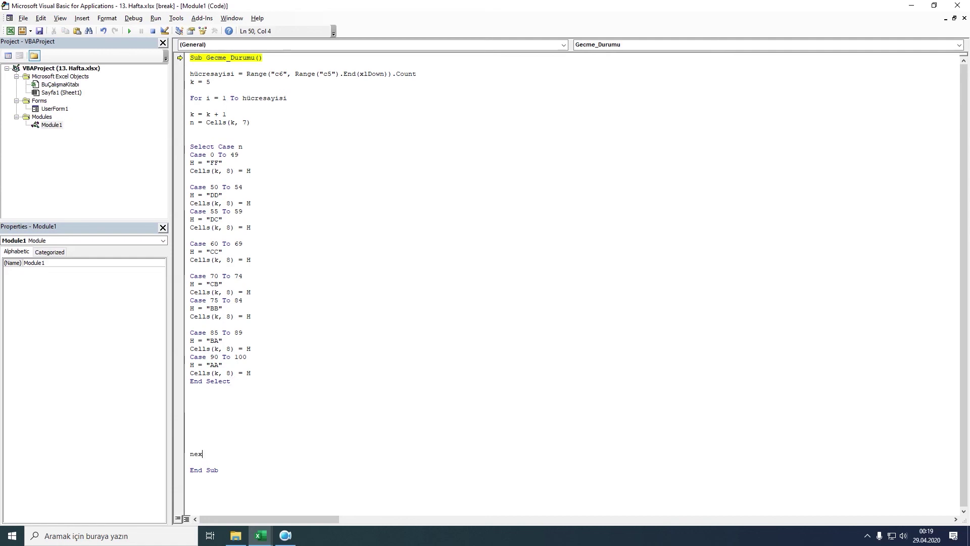
type("t i")
left_click(375, 432)
left_click(130, 31)
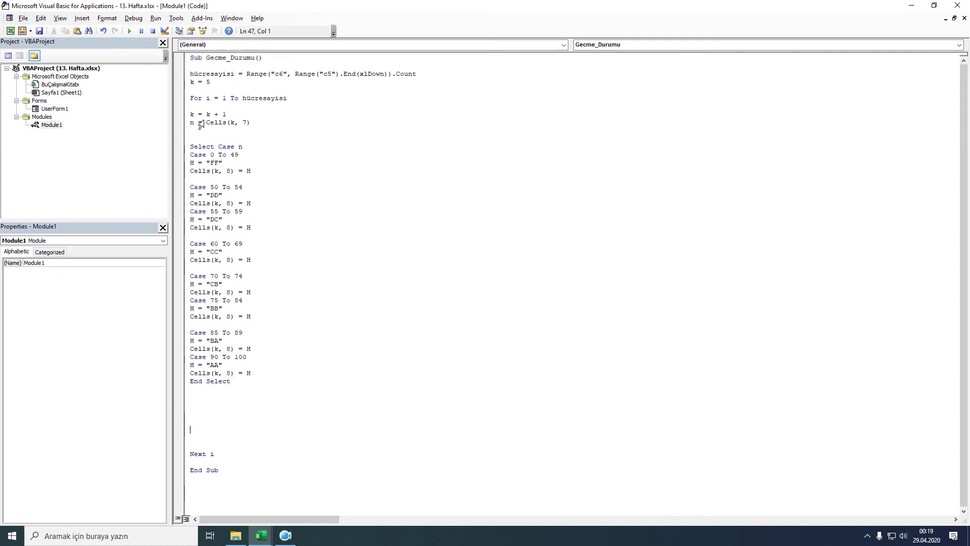
left_click(210, 494)
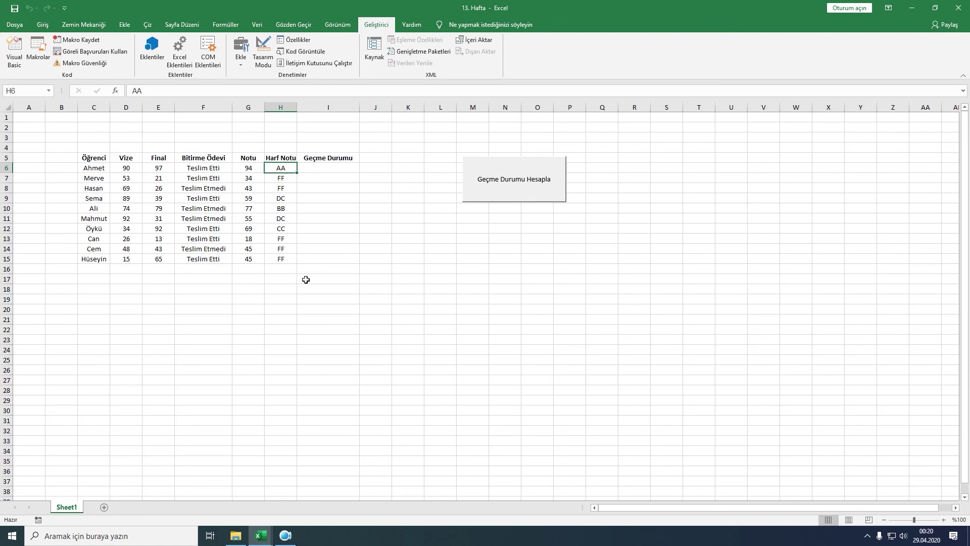
mouse_move(259, 535)
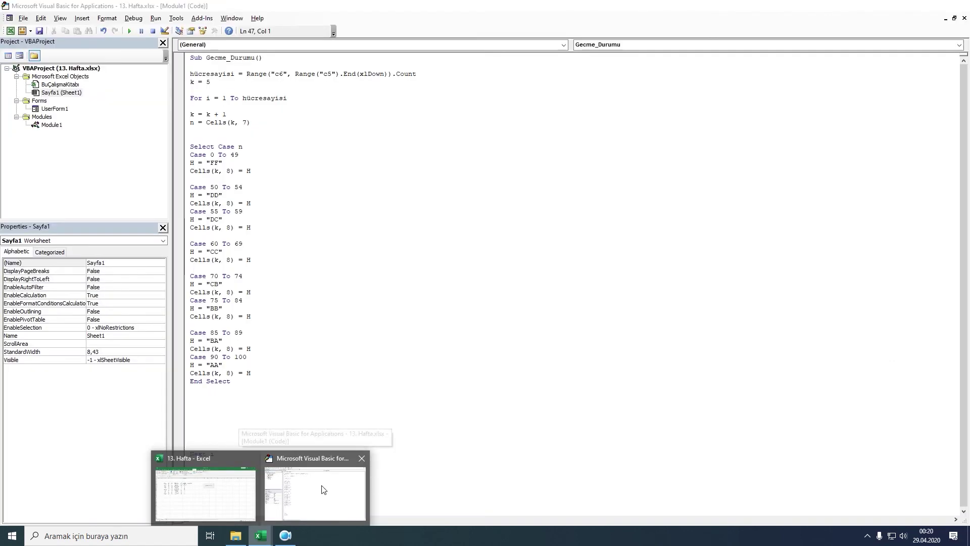
left_click(323, 489)
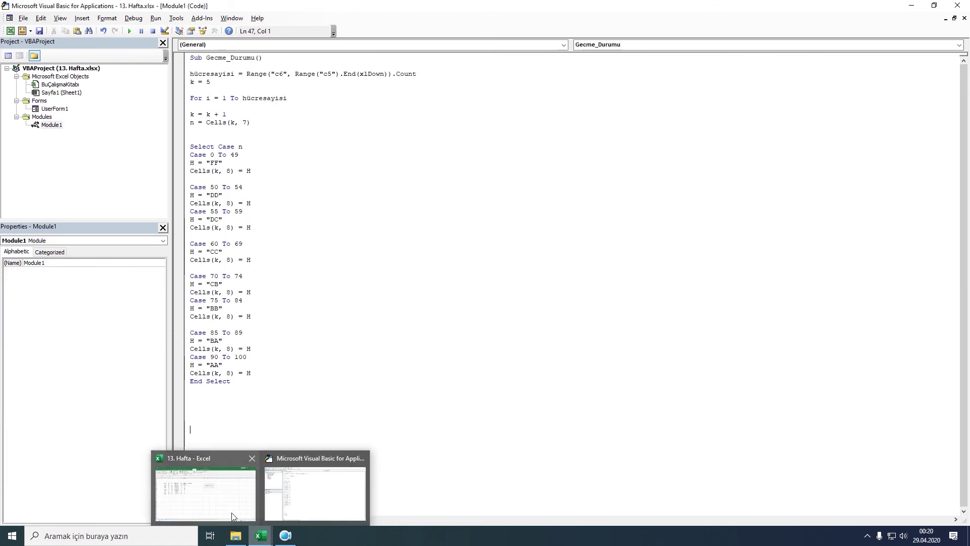
left_click(231, 512)
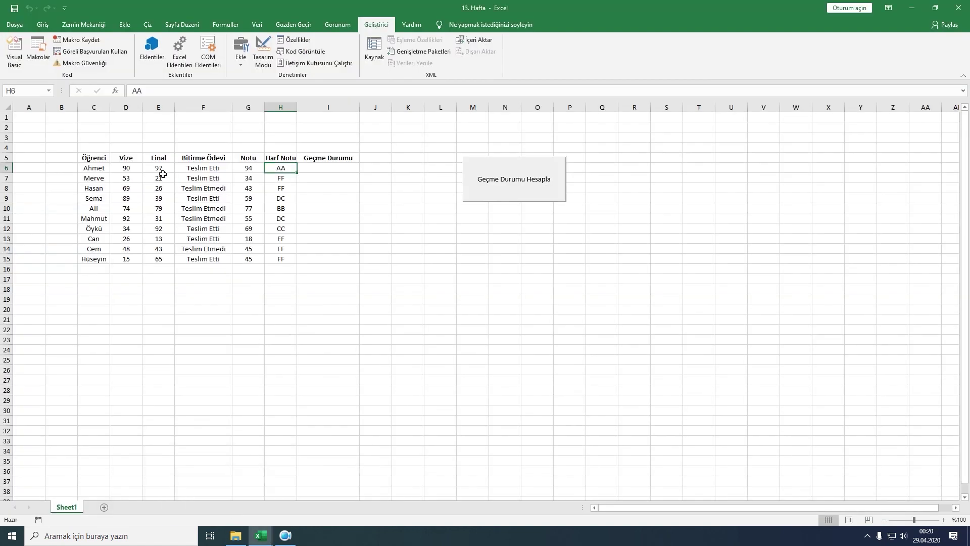
left_click_drag(162, 170, 165, 261)
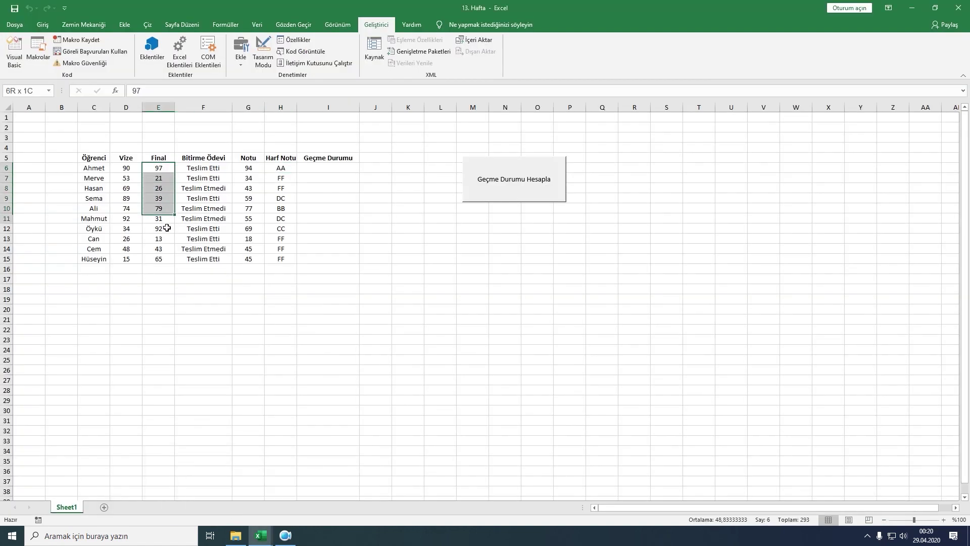
left_click_drag(206, 169, 207, 260)
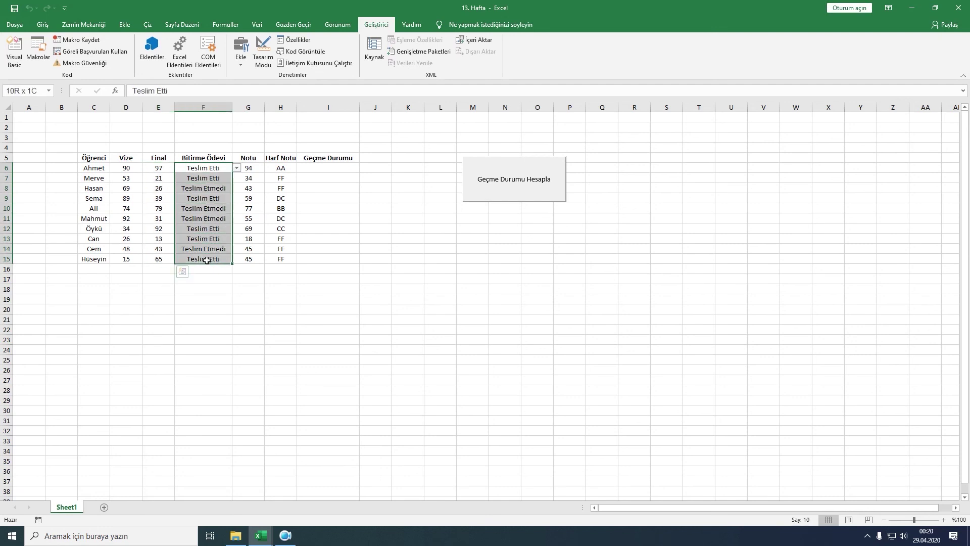
left_click_drag(287, 169, 287, 258)
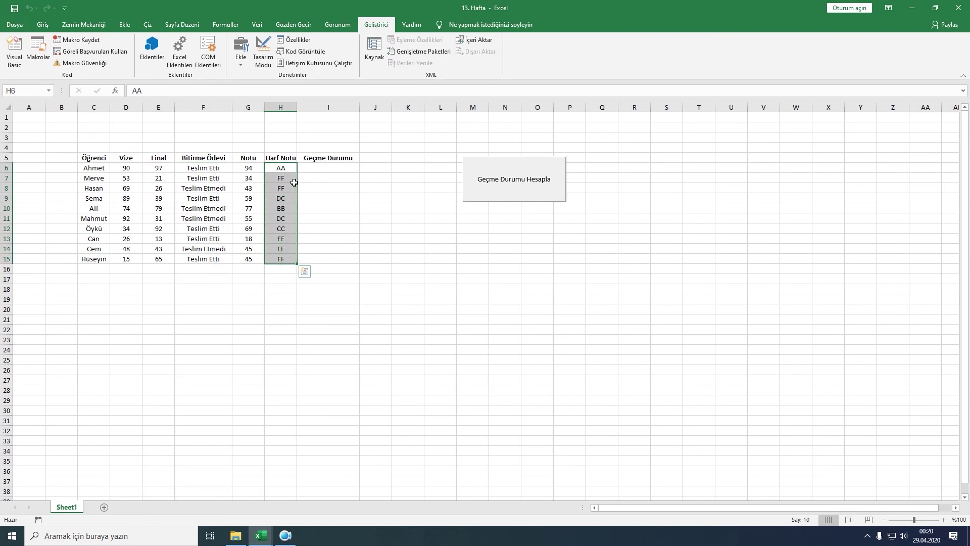
left_click(278, 289)
left_click_drag(286, 171, 285, 250)
left_click_drag(210, 168, 217, 258)
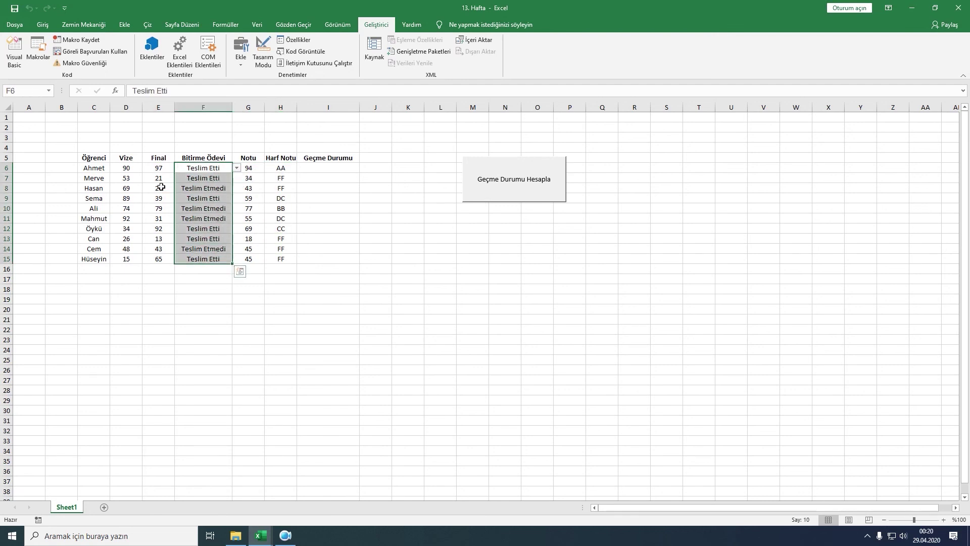
left_click_drag(160, 171, 165, 259)
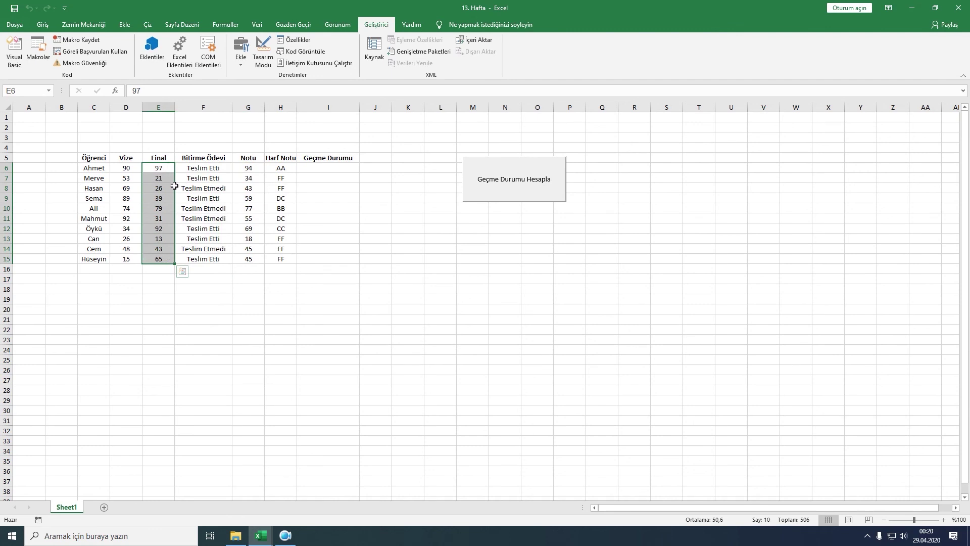
left_click_drag(206, 167, 204, 261)
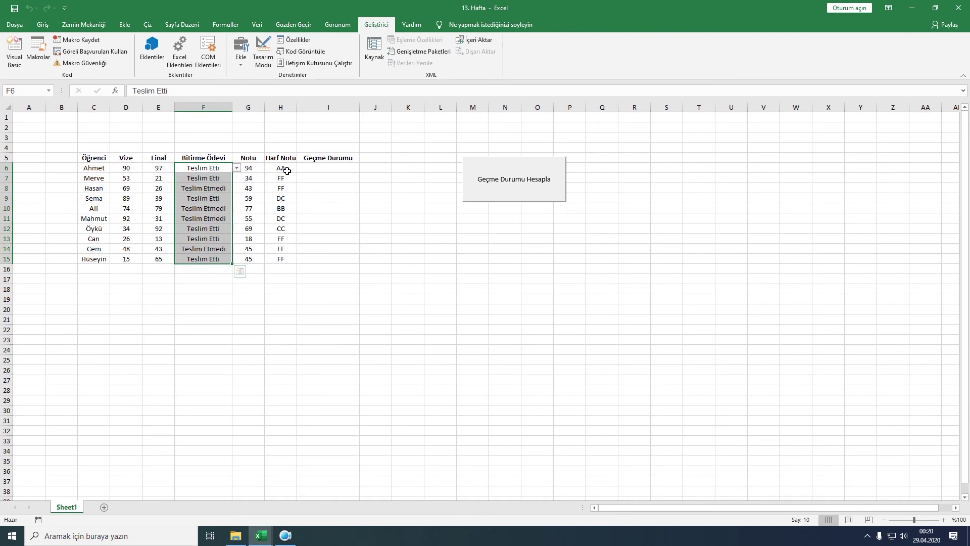
left_click(164, 171)
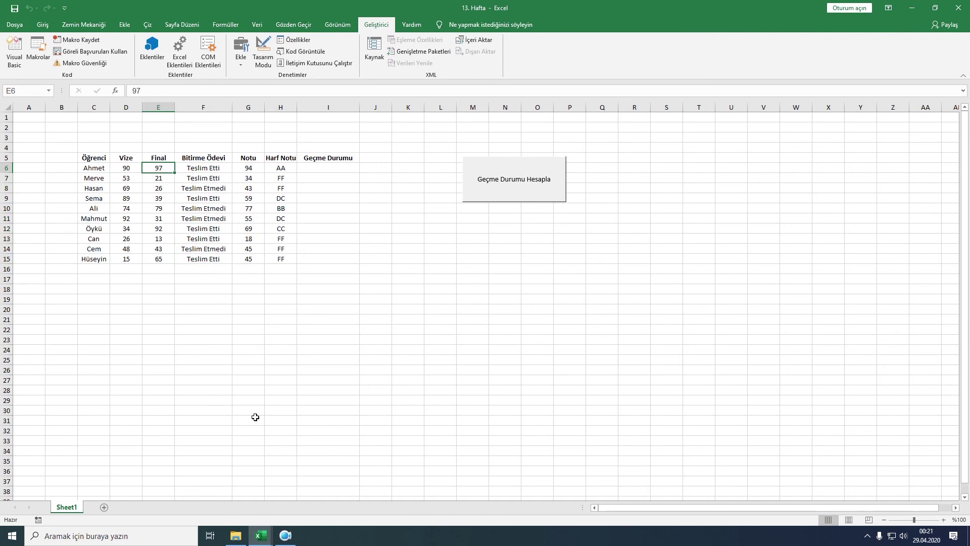
mouse_move(259, 536)
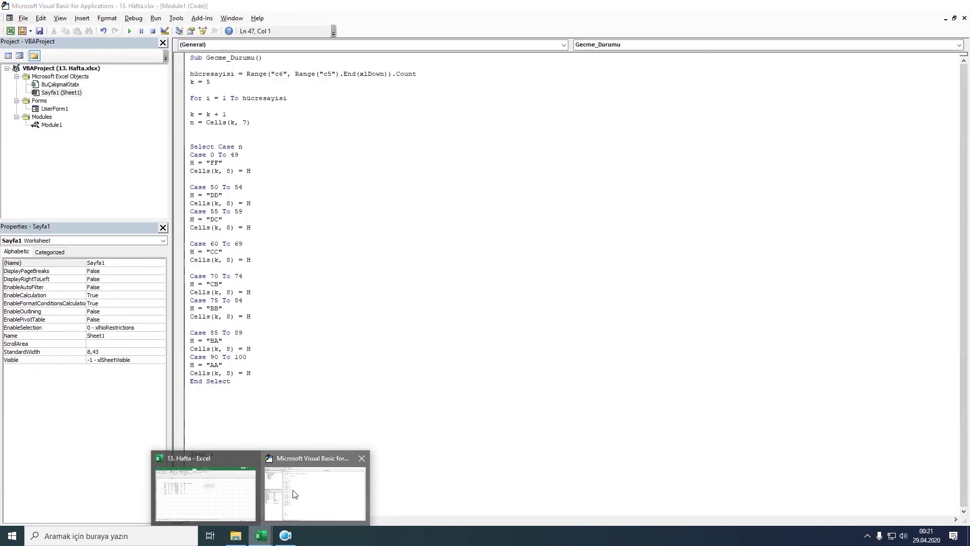
left_click(295, 494)
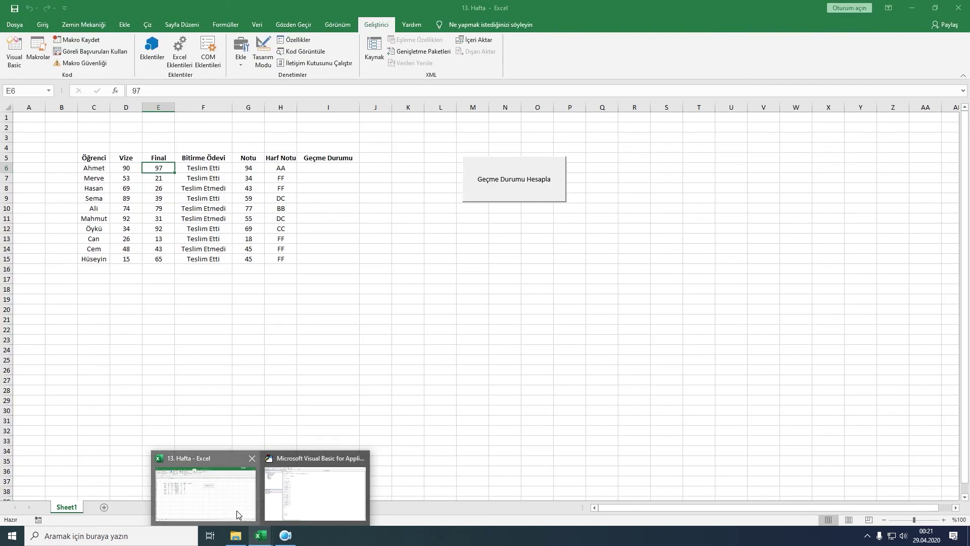
left_click(234, 514)
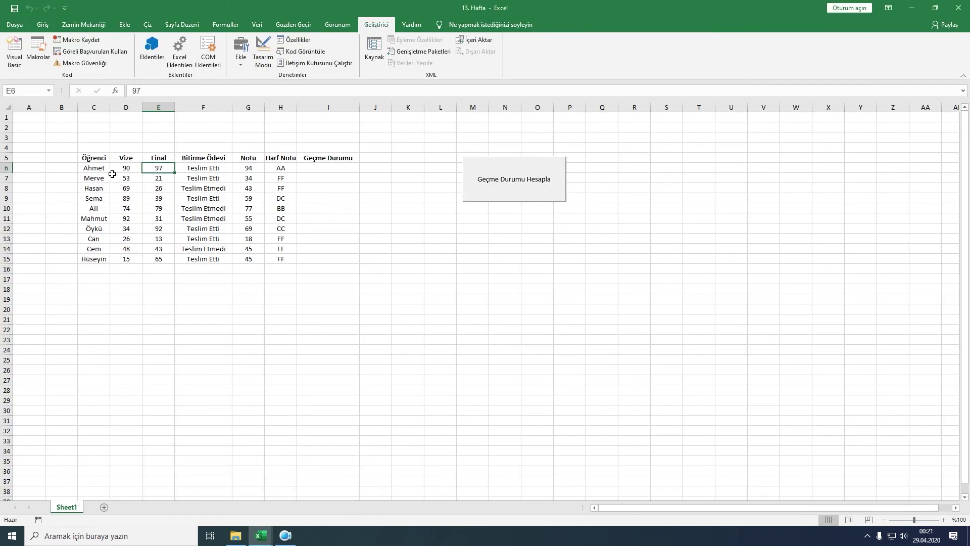
left_click(30, 173)
left_click(61, 172)
left_click(94, 173)
left_click(132, 173)
left_click(154, 171)
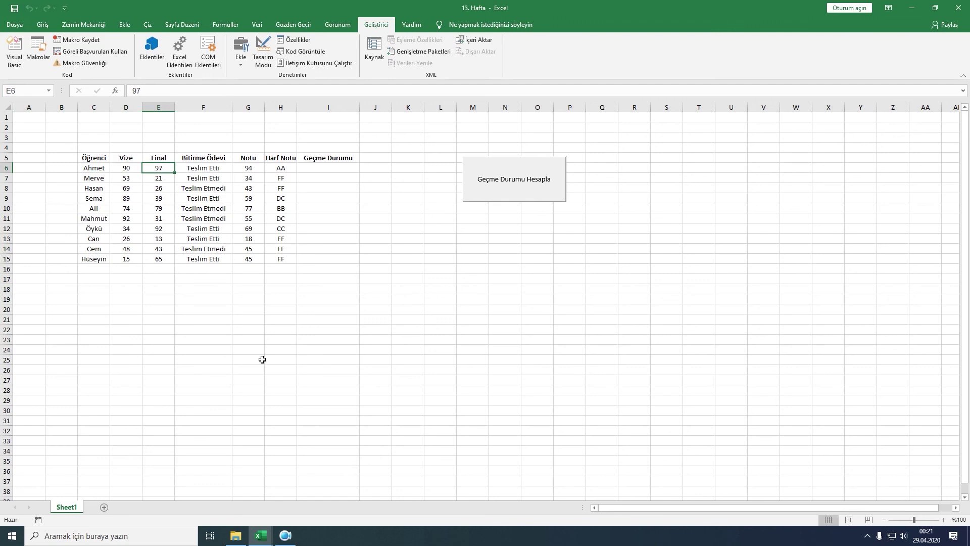
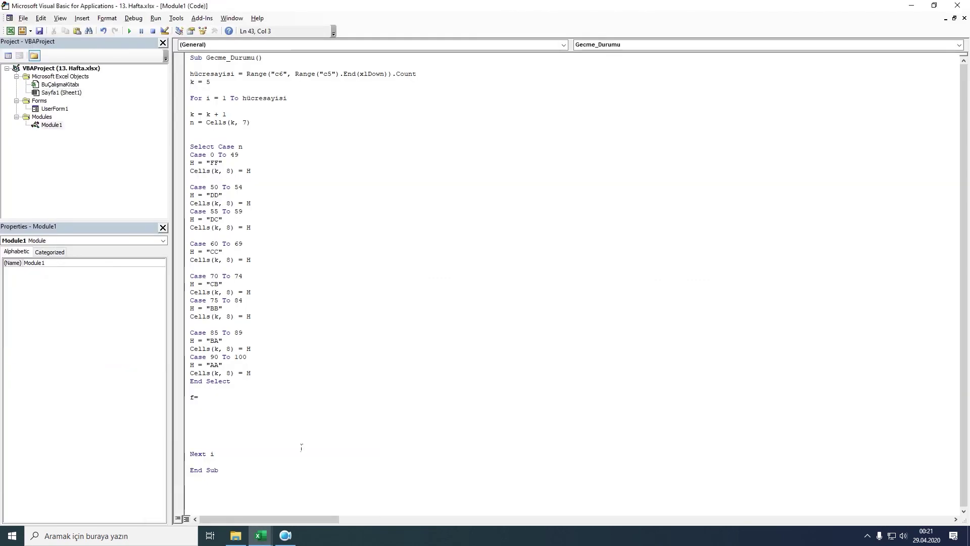
Step: Below End Select, add the lines f = Cells(k, 5) and b = Cells(k, 6)
type("cell")
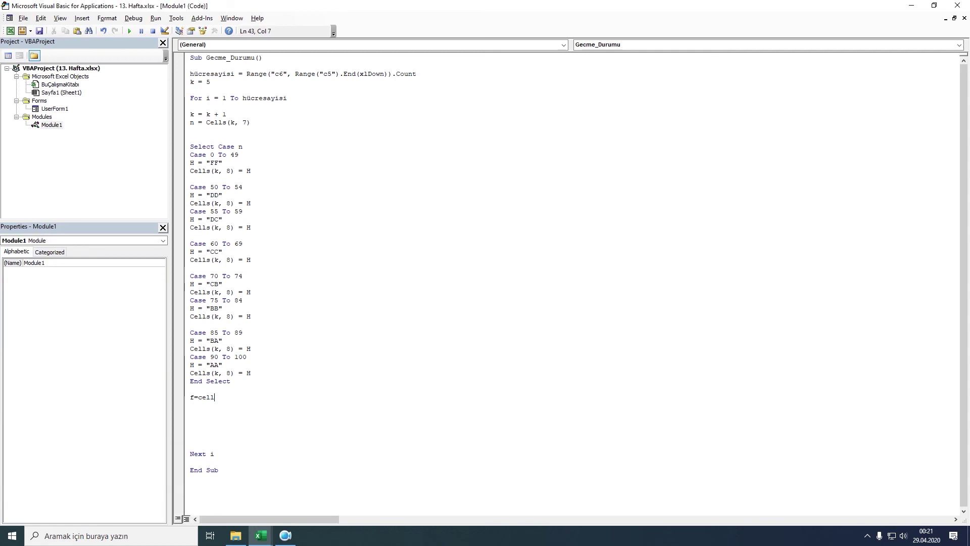
type("s(")
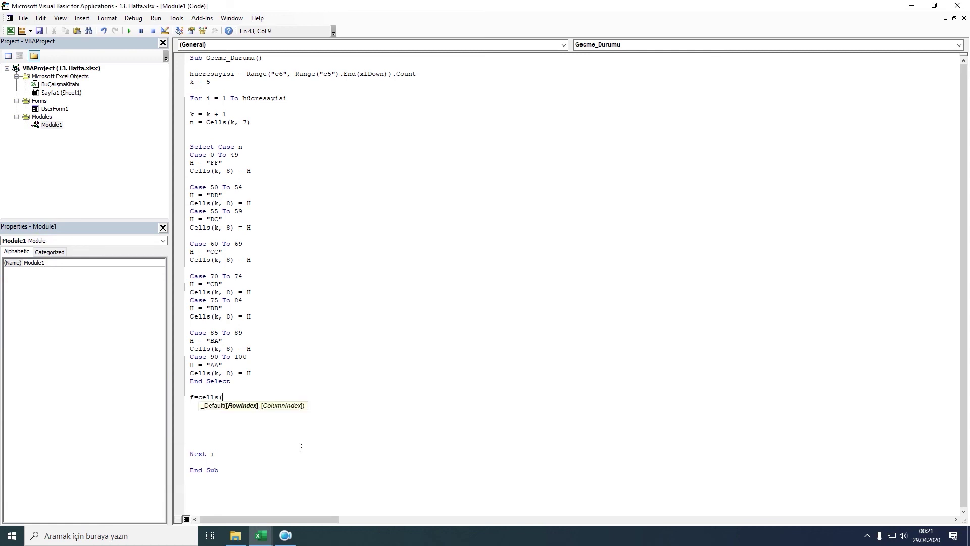
type("k,")
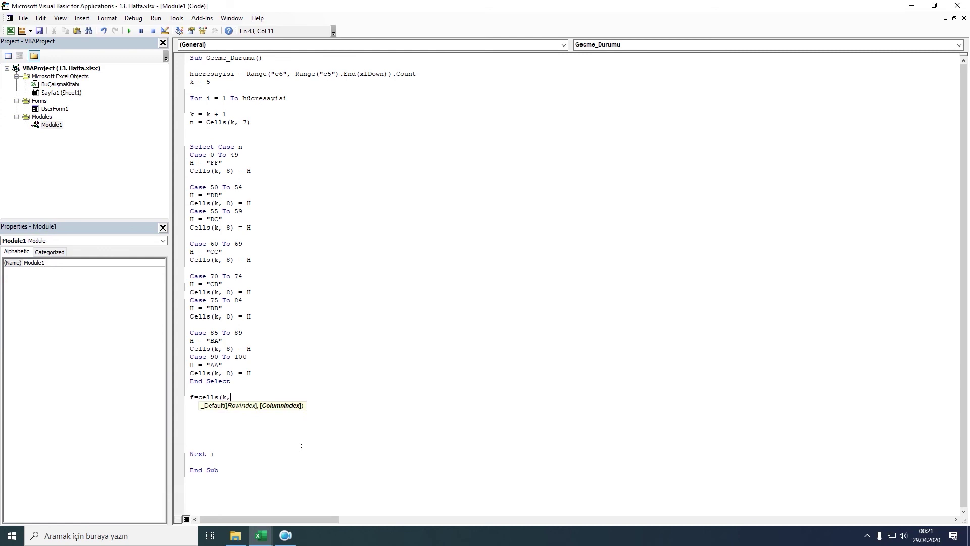
type("5)")
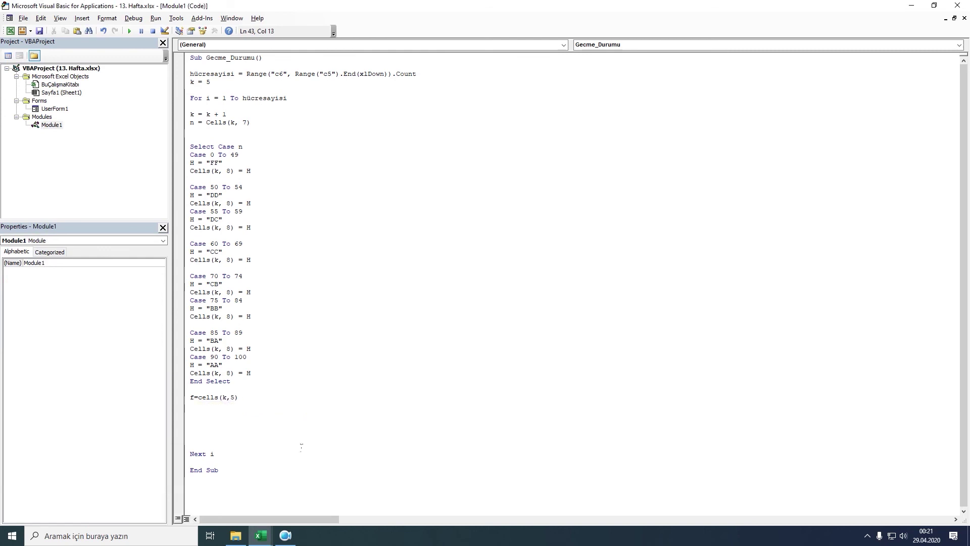
key("Return")
type("b=")
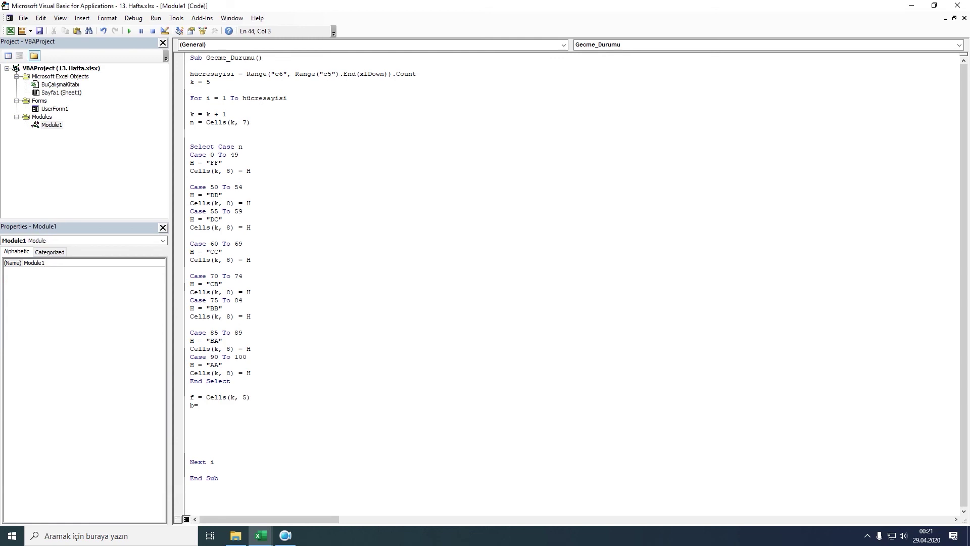
type("cells(k,6)")
key("Return")
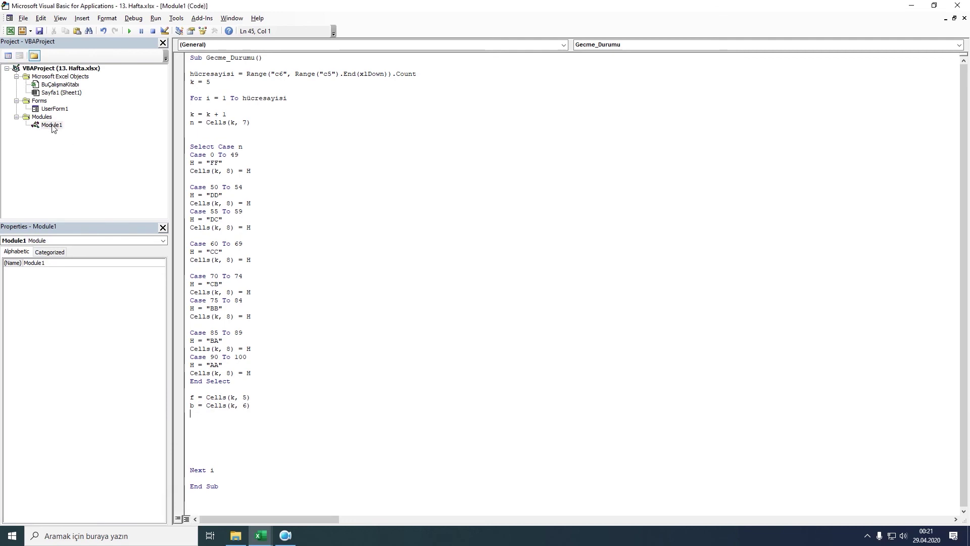
Step: Select the Harf Notu letter grades in Excel column H, then return to the macro
left_click(208, 494)
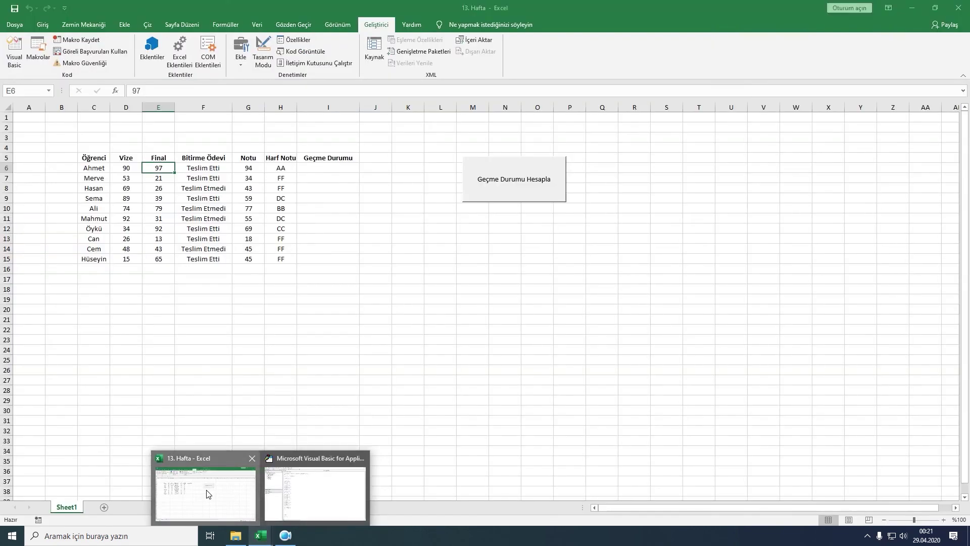
left_click_drag(288, 169, 286, 261)
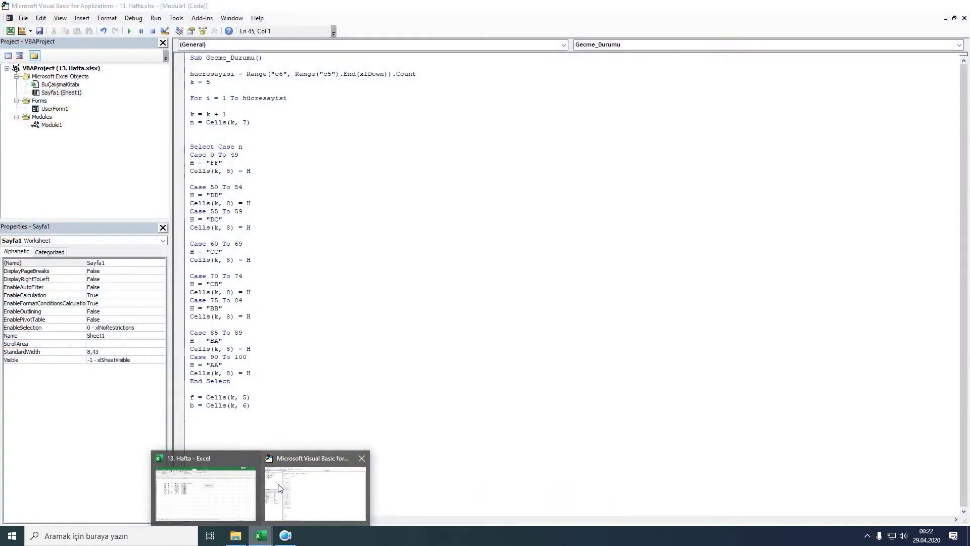
left_click(278, 487)
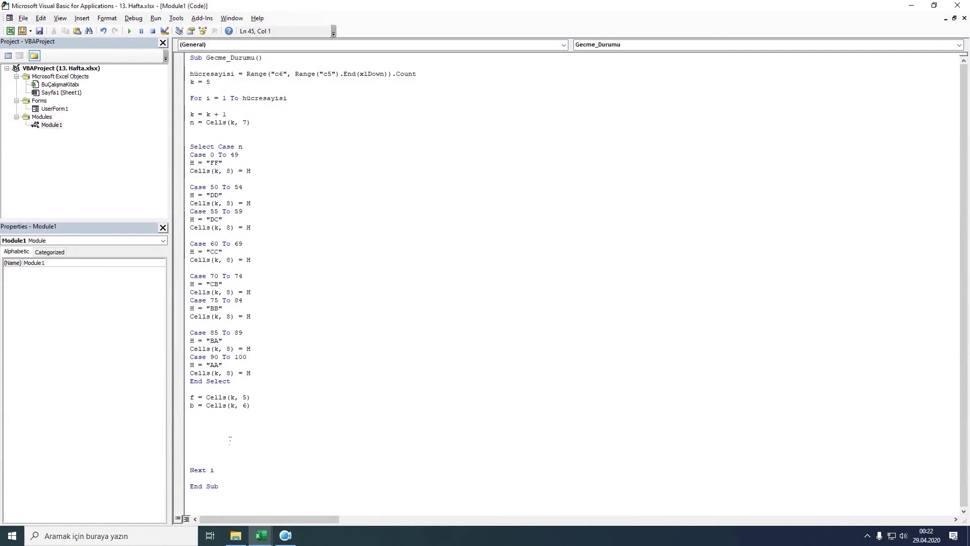
Step: Add the line If f >= 50 And b = "Teslim Etti" And H <> "FF" Then
type("if")
type(">=50 ")
type("and")
type(" b=")
type("\"")
mouse_move(260, 536)
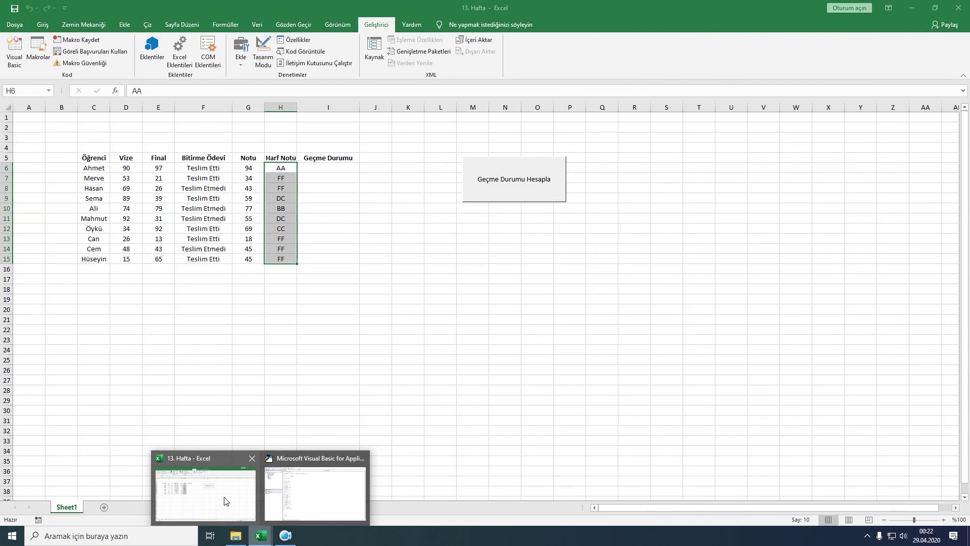
type("Teslim ")
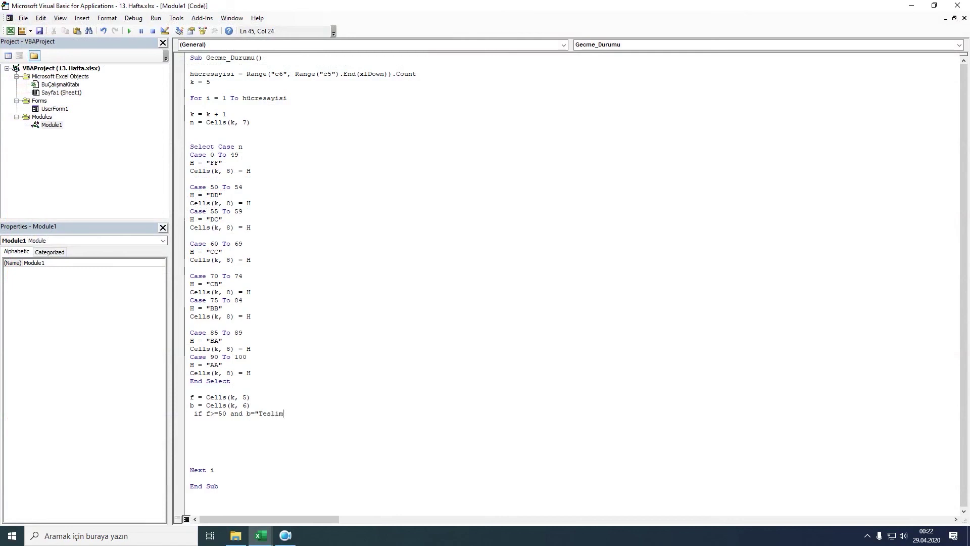
type("E")
type("tti")
type("\" ")
type("and")
type("H")
type(">")
type(" \"")
type("FF")
type("\"\"")
type(" then")
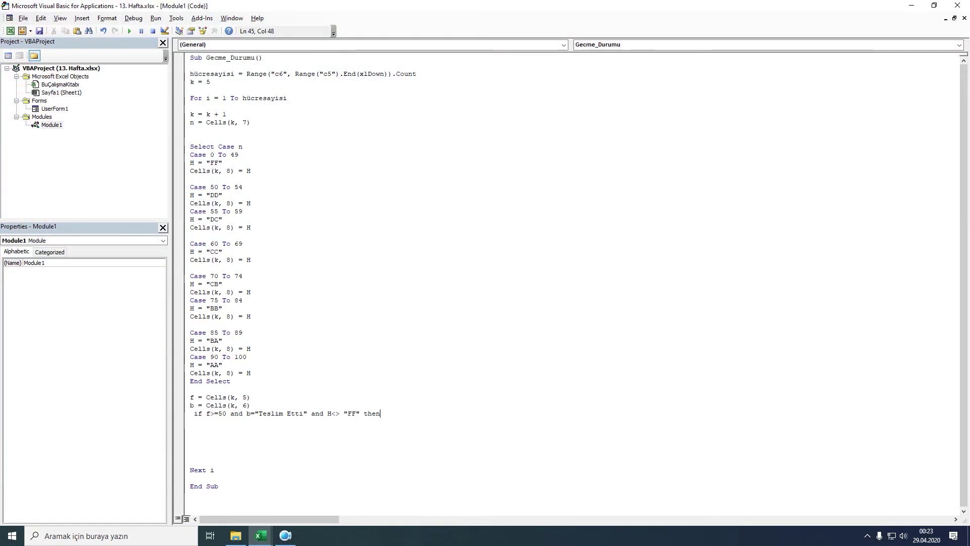
key("Return")
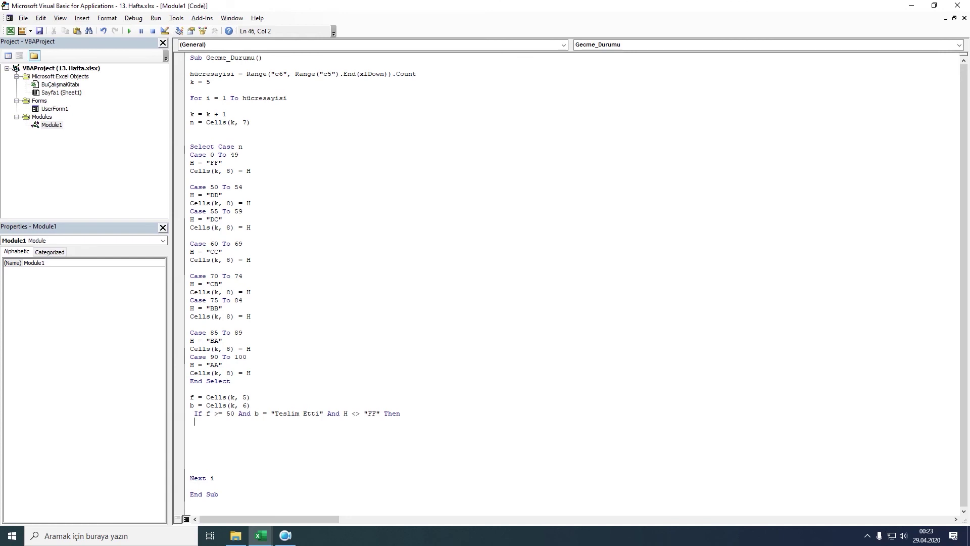
Step: Write Cells(k, 9) = "GEÇTİ" in the If branch and add an Else line below it
type("ce")
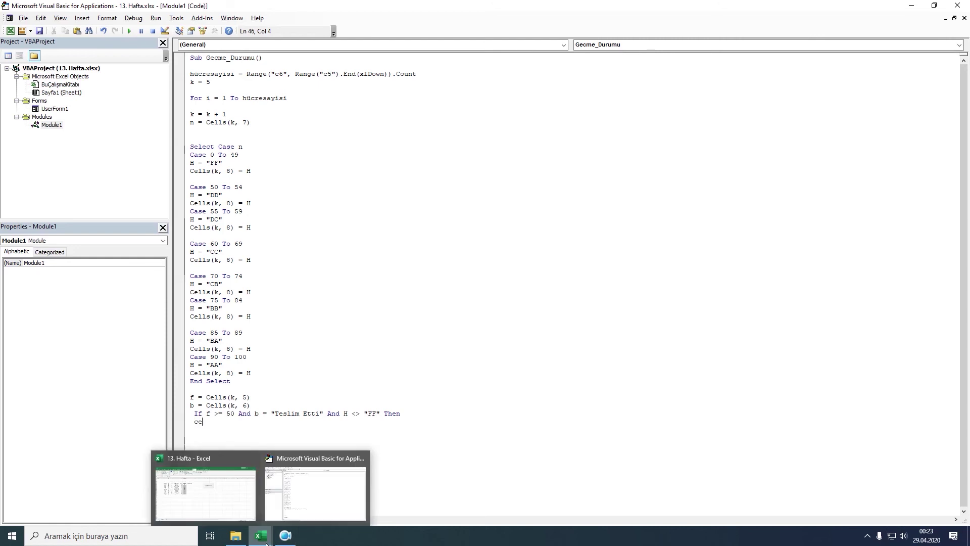
left_click(227, 491)
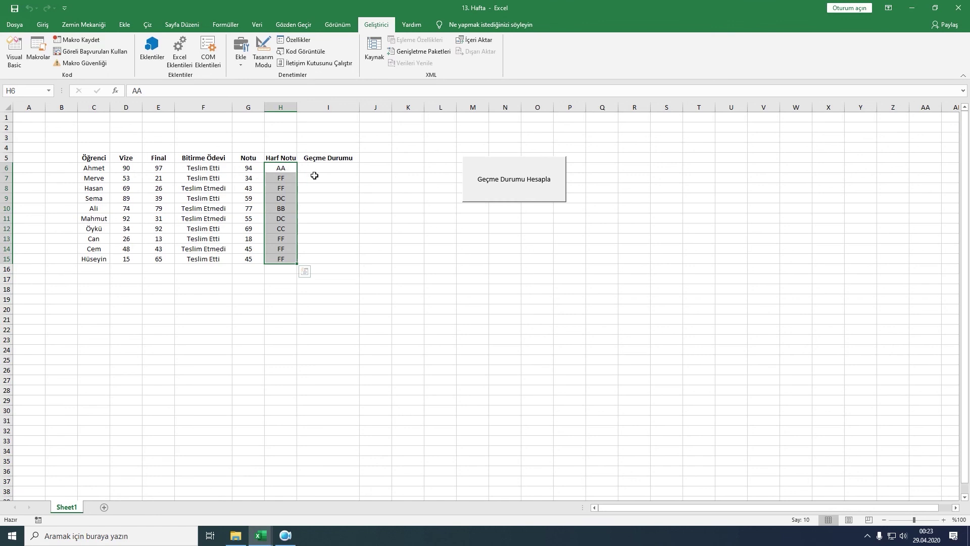
left_click(298, 466)
type("ce")
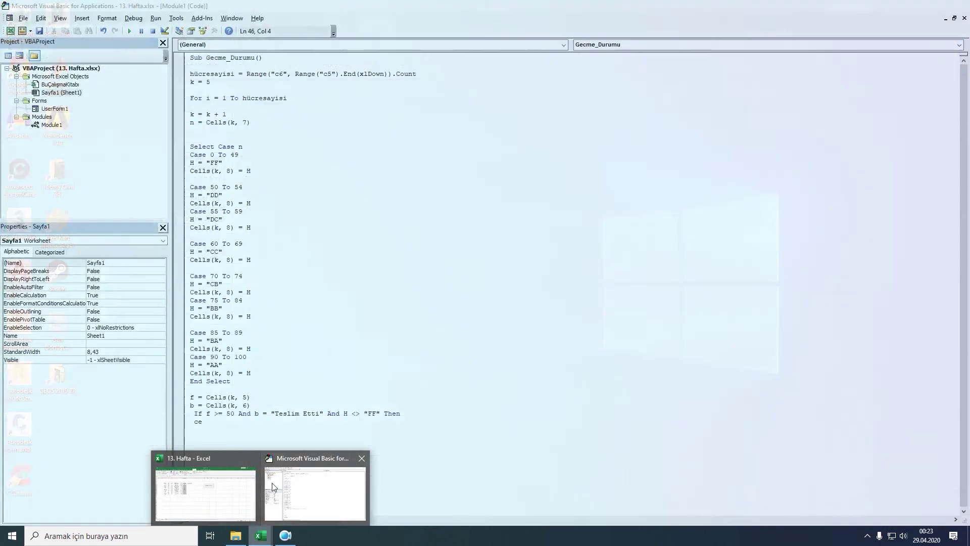
type("lls")
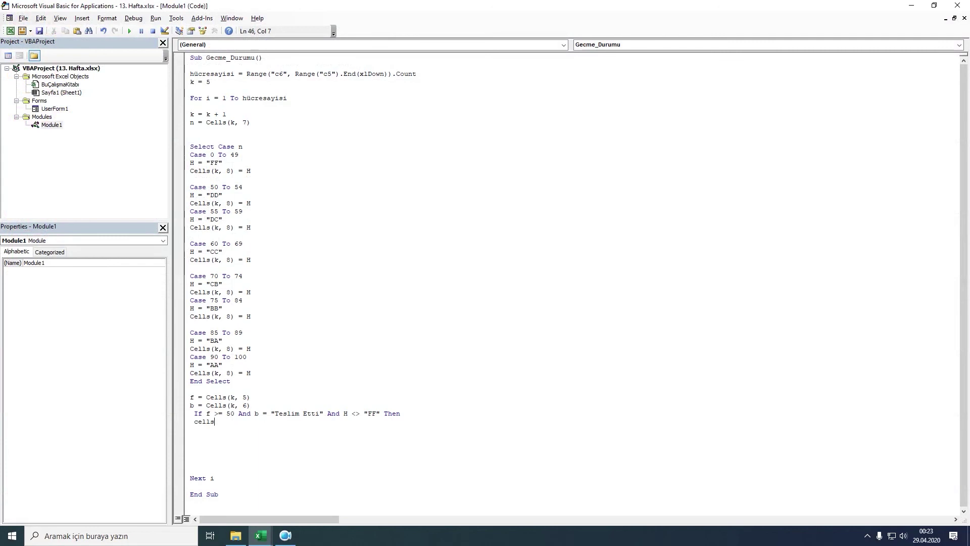
type("(k")
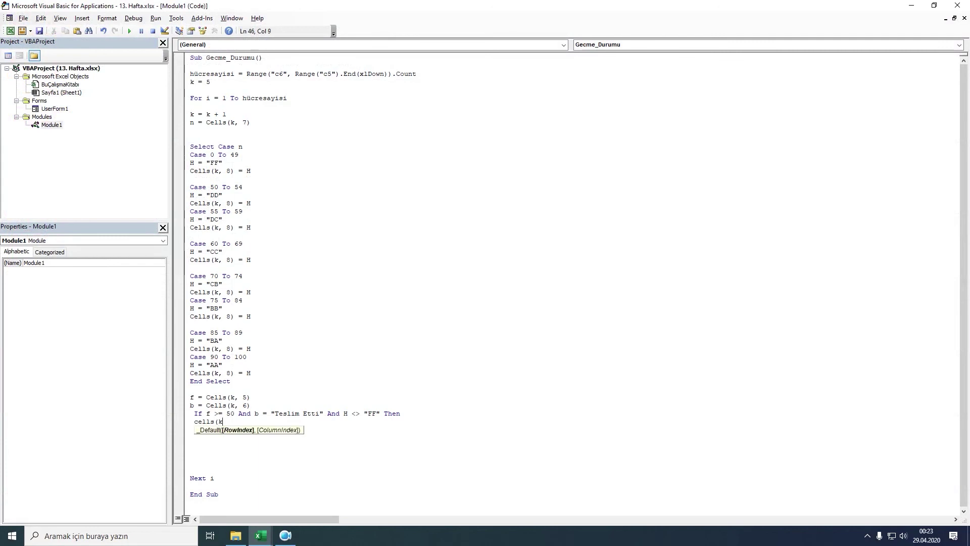
type(",9")
type(")=\"")
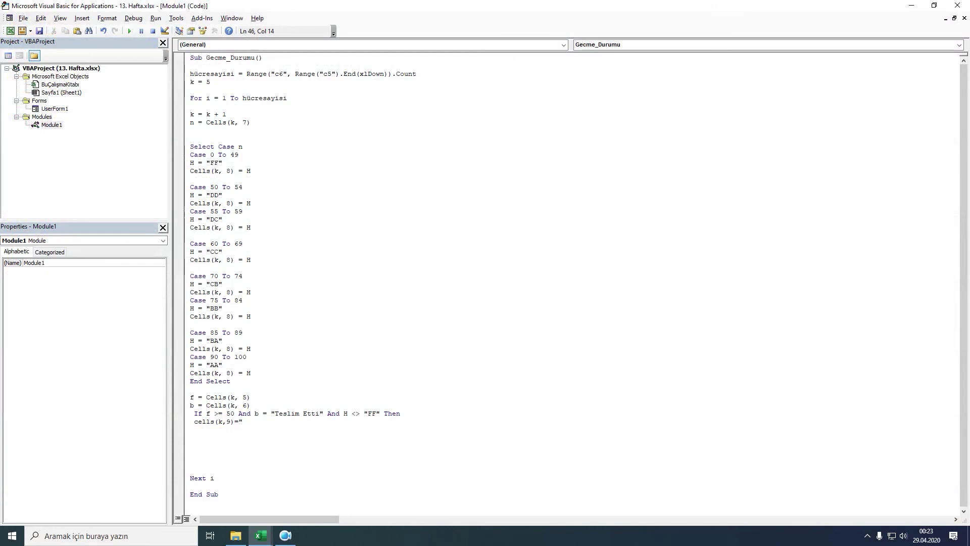
type("GEÇTİ")
key("Return")
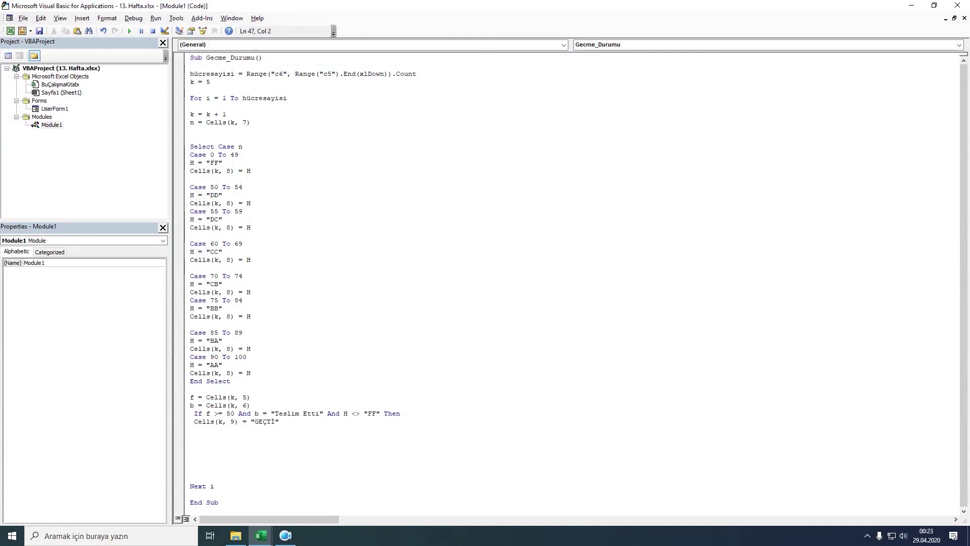
type("else")
Step: Under Else, write Cells(k, 9) = "KALDI" and close the block with End If
key("Return")
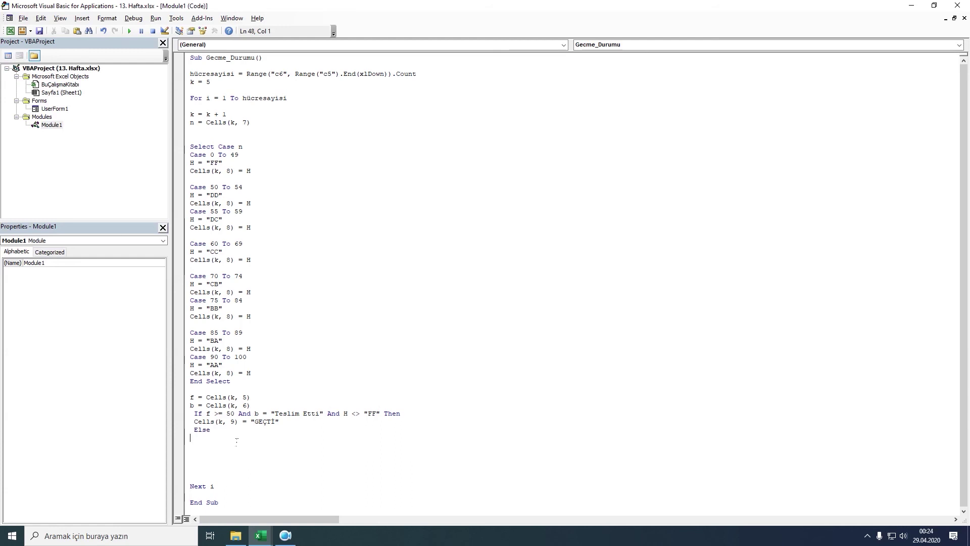
type("cell")
type("s")
type("(k,9)")
type("=")
type("\"")
type("Ka")
type("LDI")
key("Return")
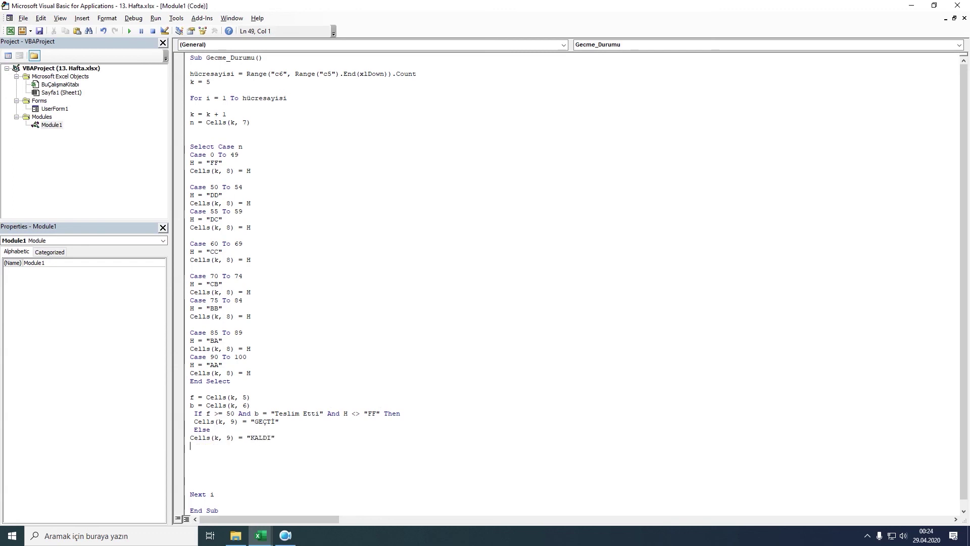
type("end i")
type("f")
key("Down")
key("Down")
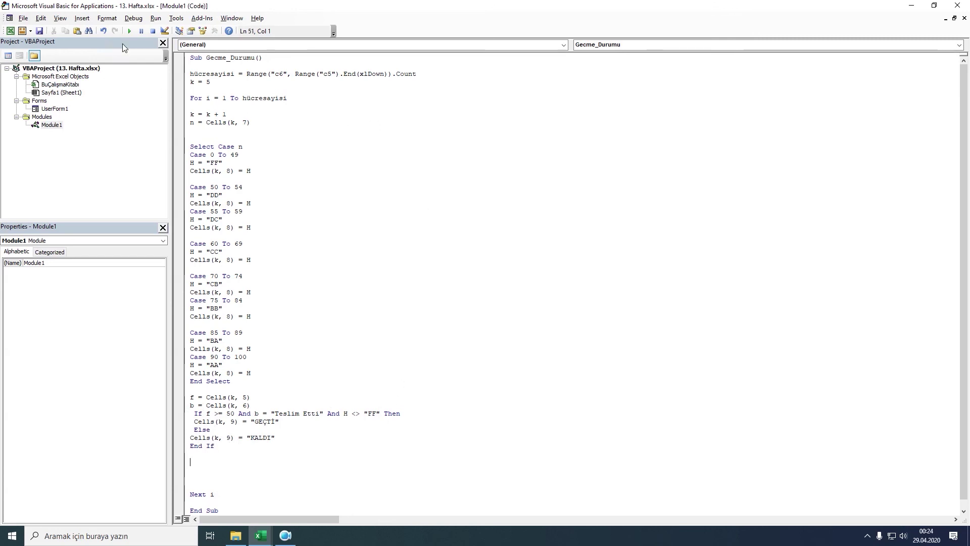
Step: Run Gecme_Durumu and check the GEÇTİ/KALDI results in Excel's Geçme Durumu column
left_click(129, 32)
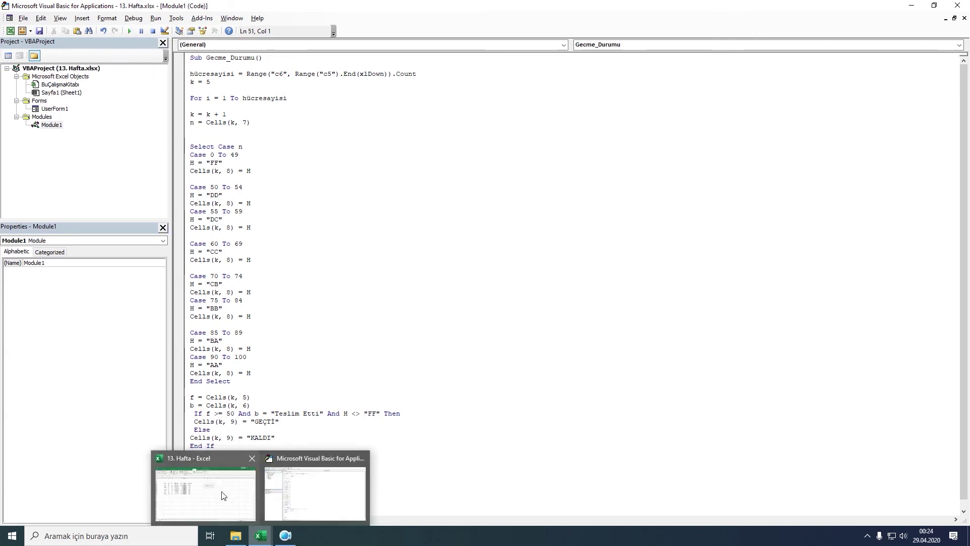
left_click(222, 494)
left_click(339, 177)
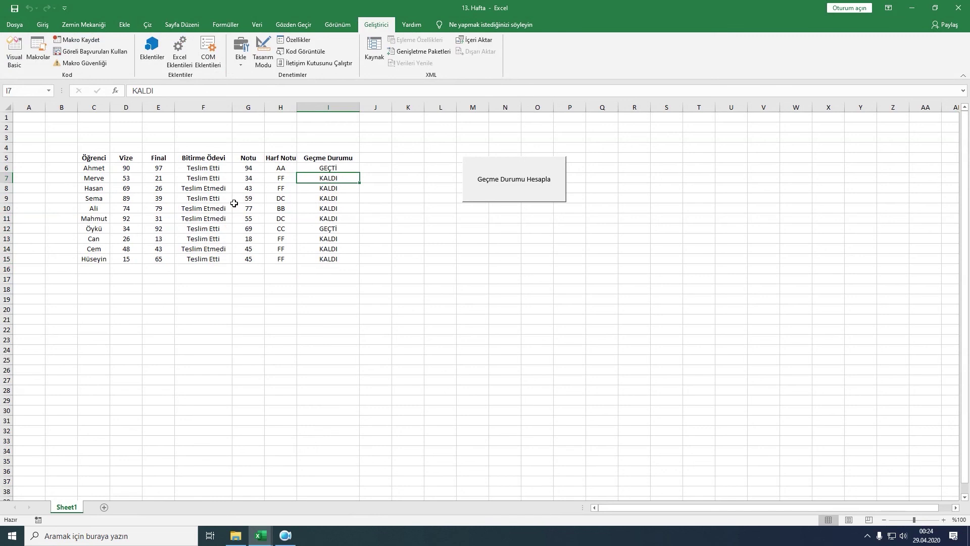
Step: Review existing results: Sema's final 39, Ali's and Mahmut's pass/fail, Öykü's 92 and CC
left_click(162, 201)
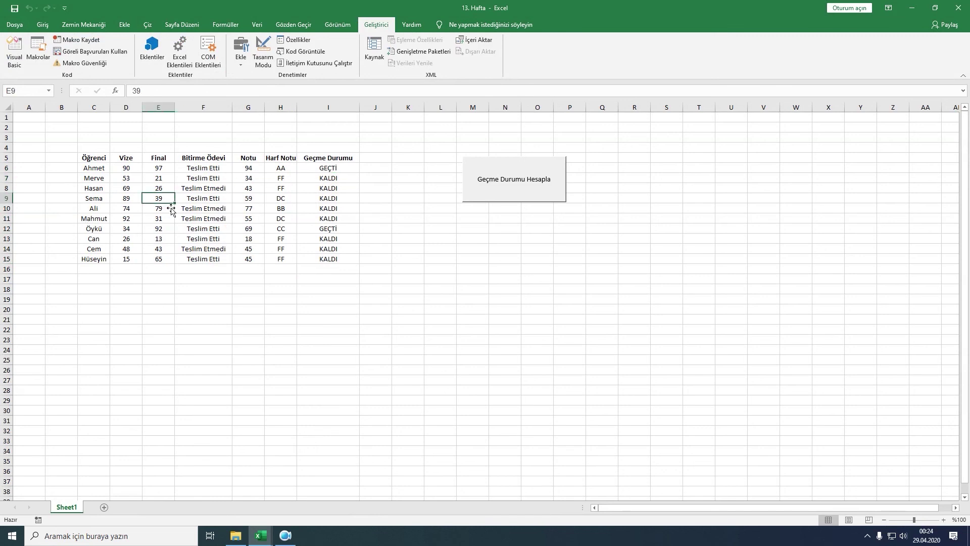
left_click(338, 211)
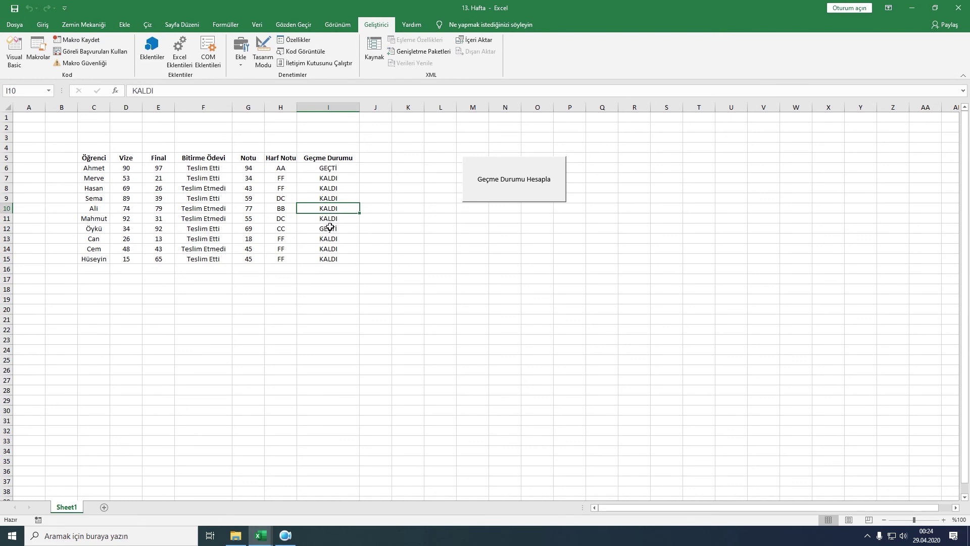
left_click(329, 223)
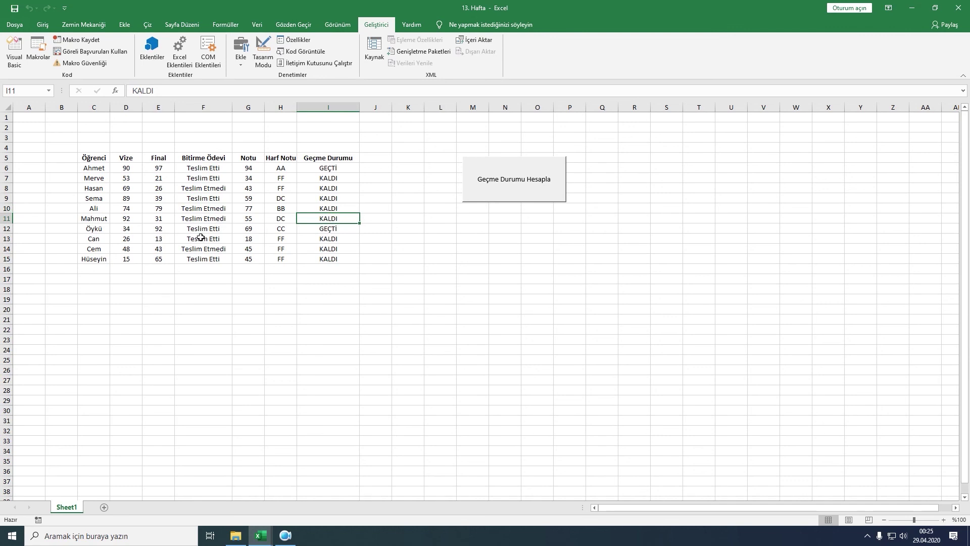
left_click(170, 232)
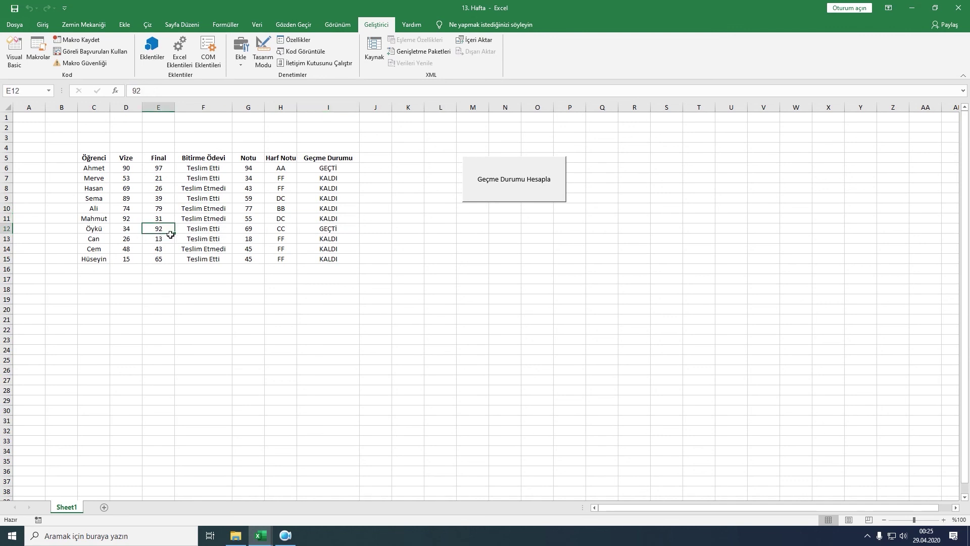
left_click(283, 232)
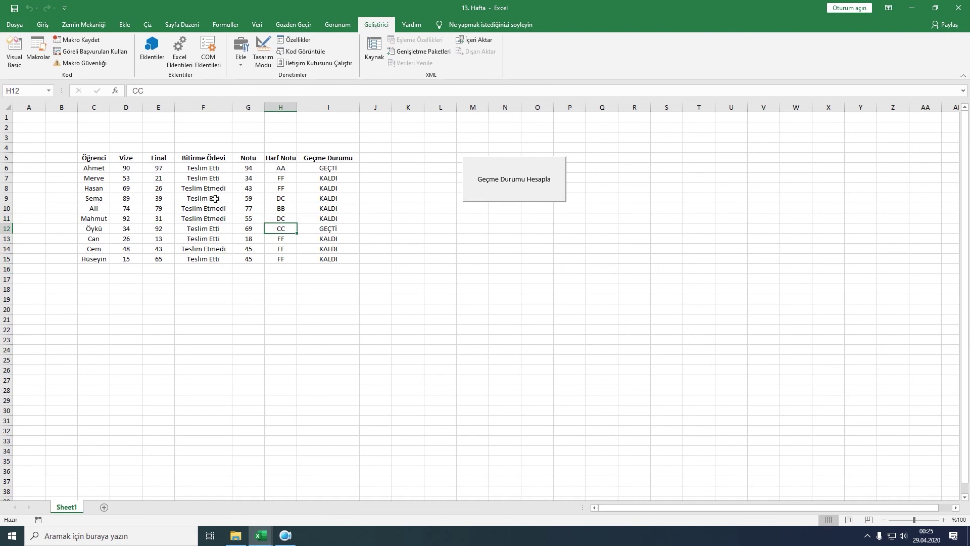
Step: Set Ahmet's homework to Teslim Etmedi and recalculate the pass/fail results
left_click(225, 172)
left_click(236, 168)
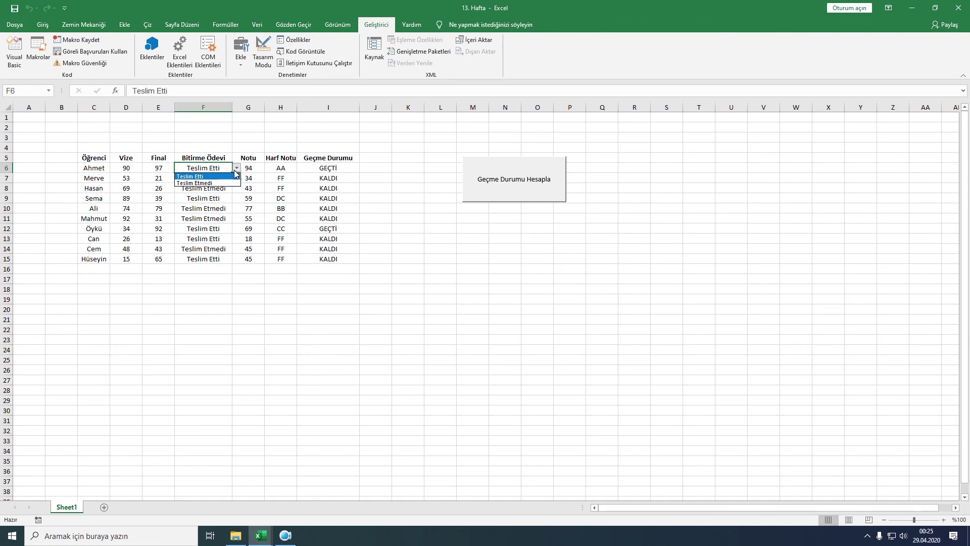
left_click(208, 186)
left_click(510, 192)
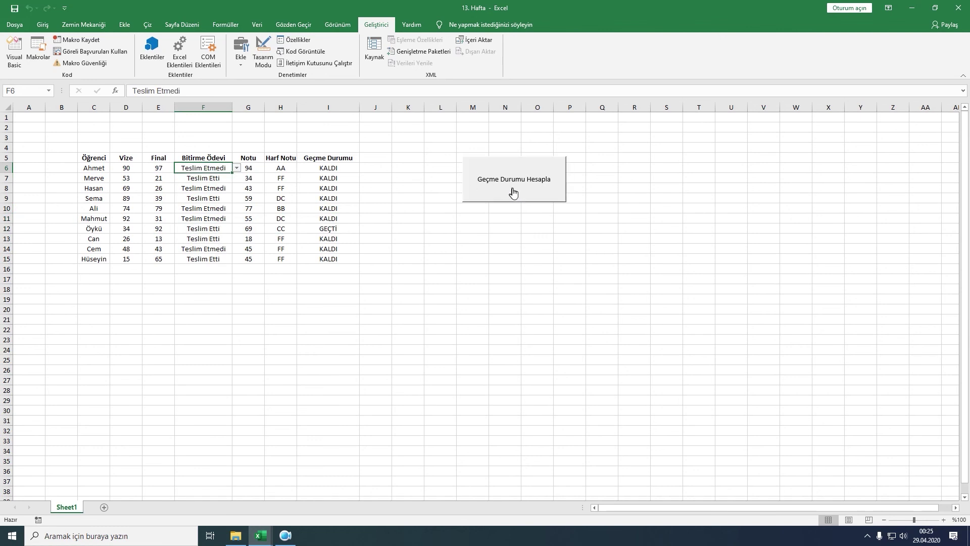
Step: Restore Ahmet's homework to Teslim Etti and rerun the pass/fail calculation
left_click(242, 174)
left_click(226, 171)
left_click(236, 168)
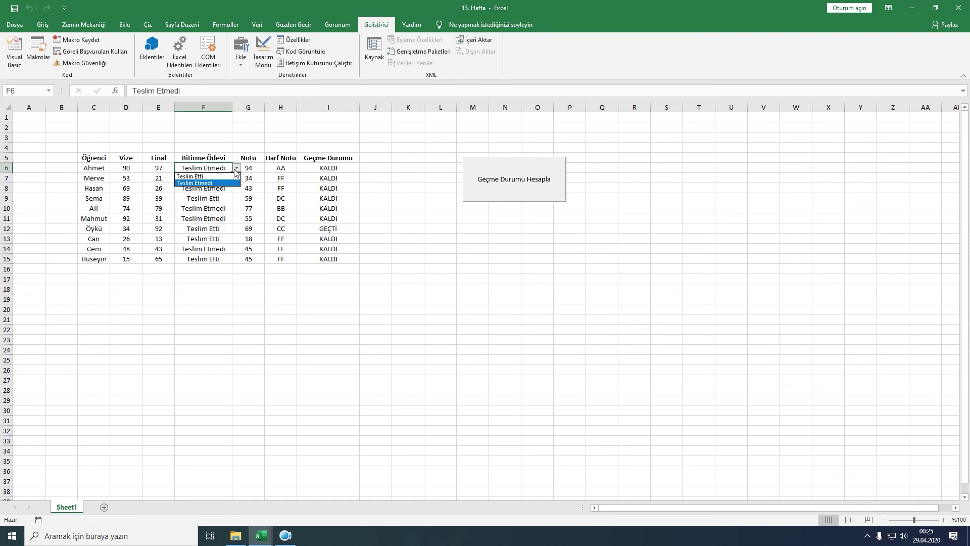
left_click(205, 178)
left_click(511, 198)
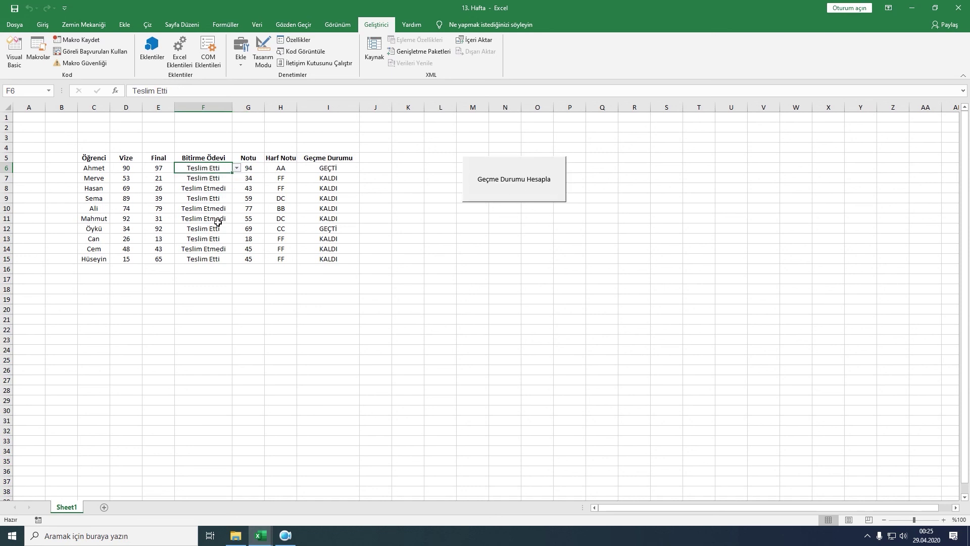
Step: Change Sema's final score and recalculate the results
left_click(162, 200)
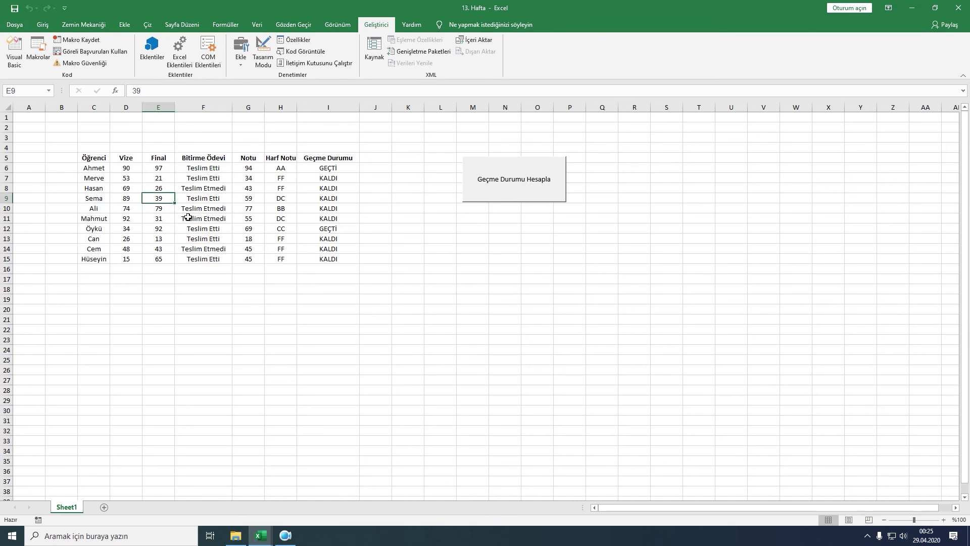
type("55")
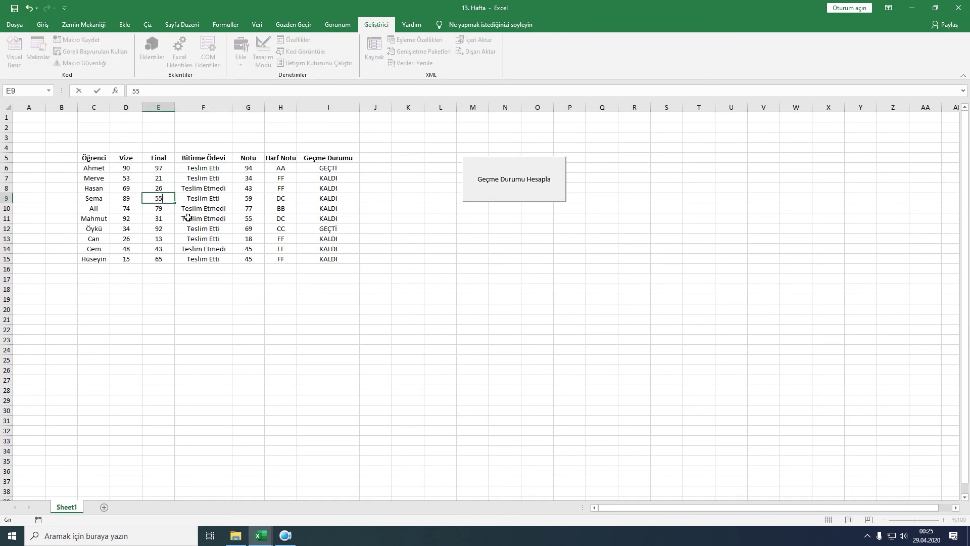
left_click(543, 180)
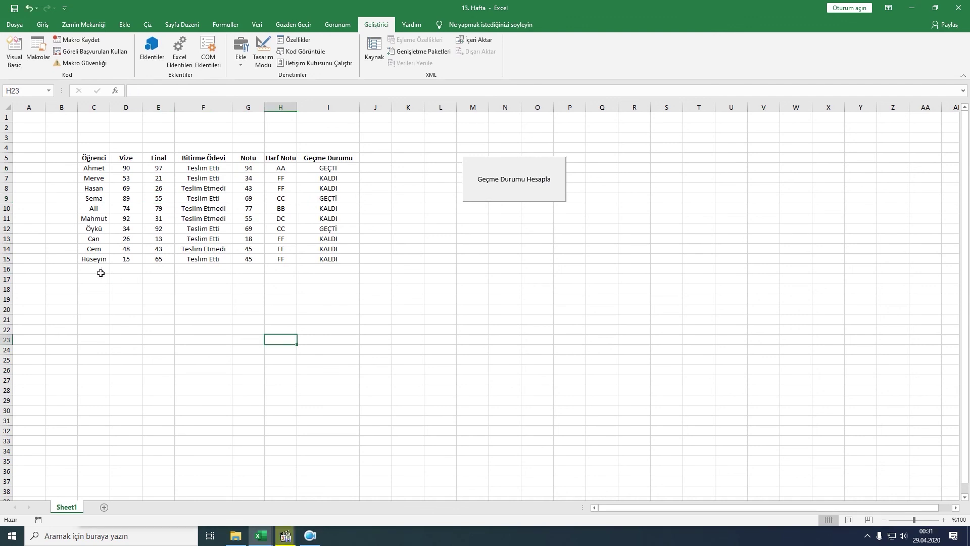
Step: Add Akif in row 16 with midterm 40 and final 60
left_click(100, 273)
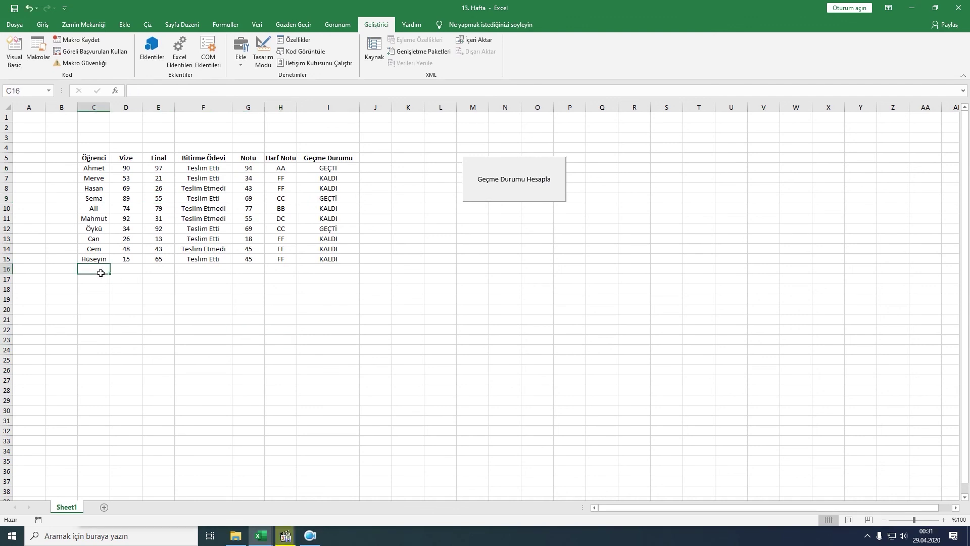
type("Akif")
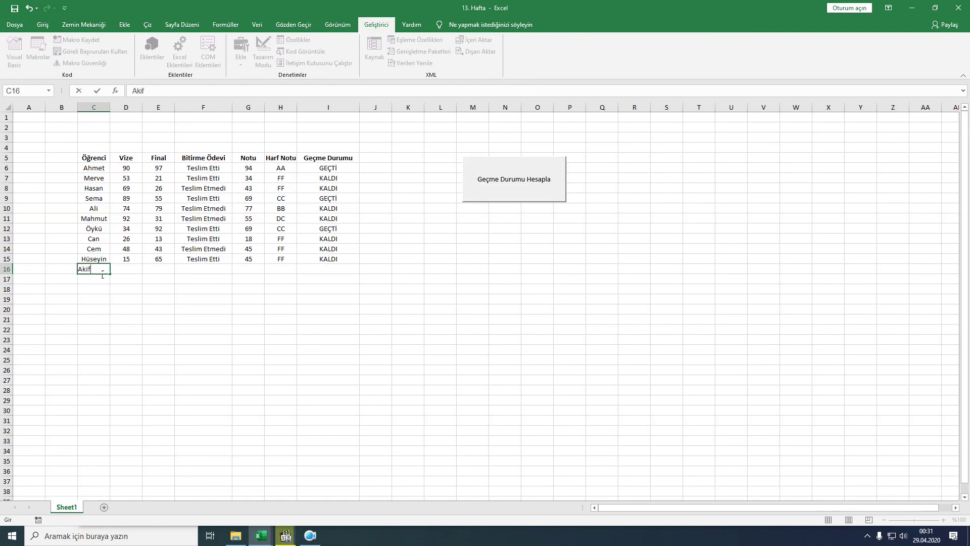
left_click(127, 268)
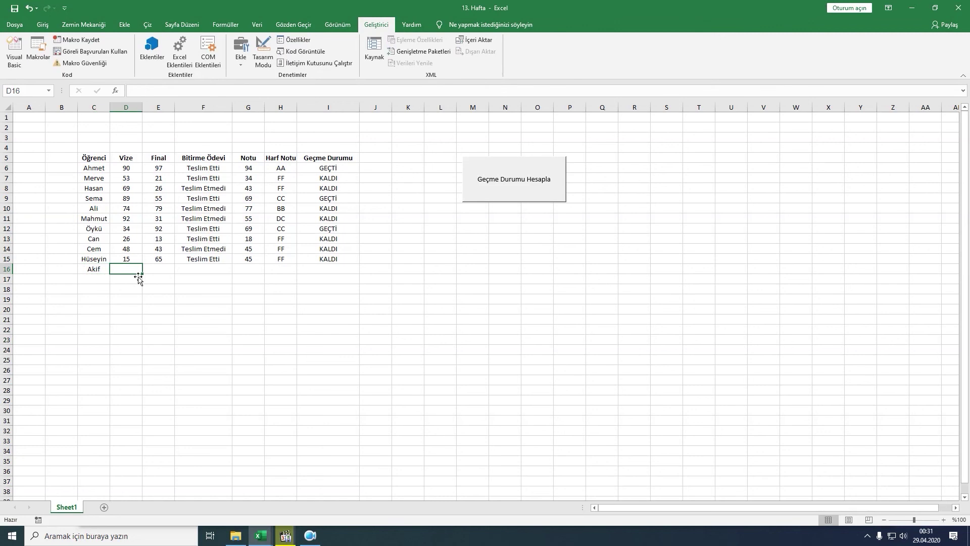
type("40")
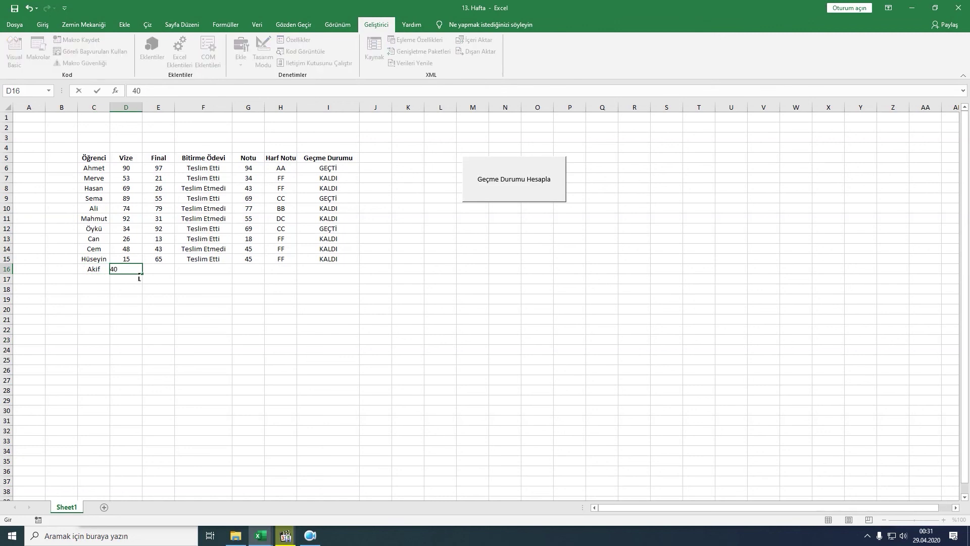
left_click(162, 271)
type("60")
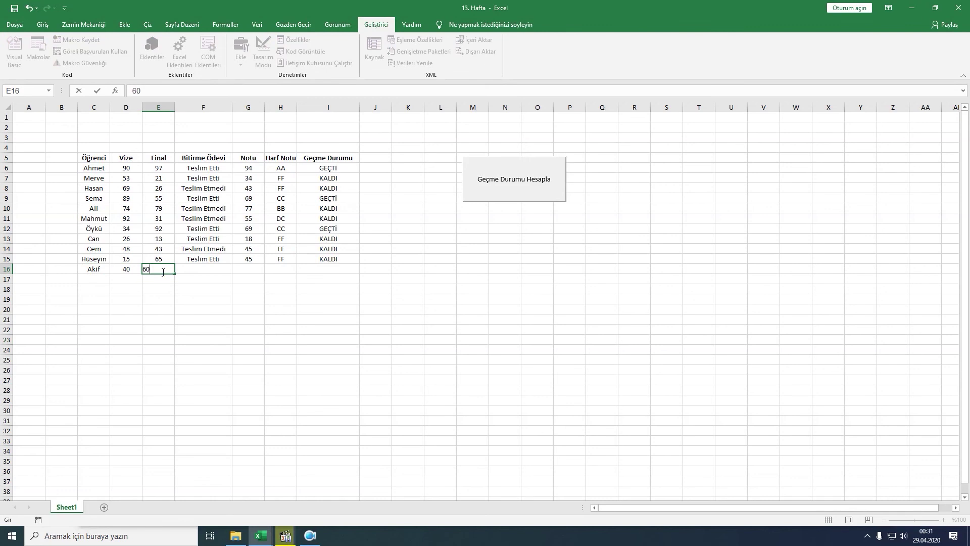
left_click(217, 261)
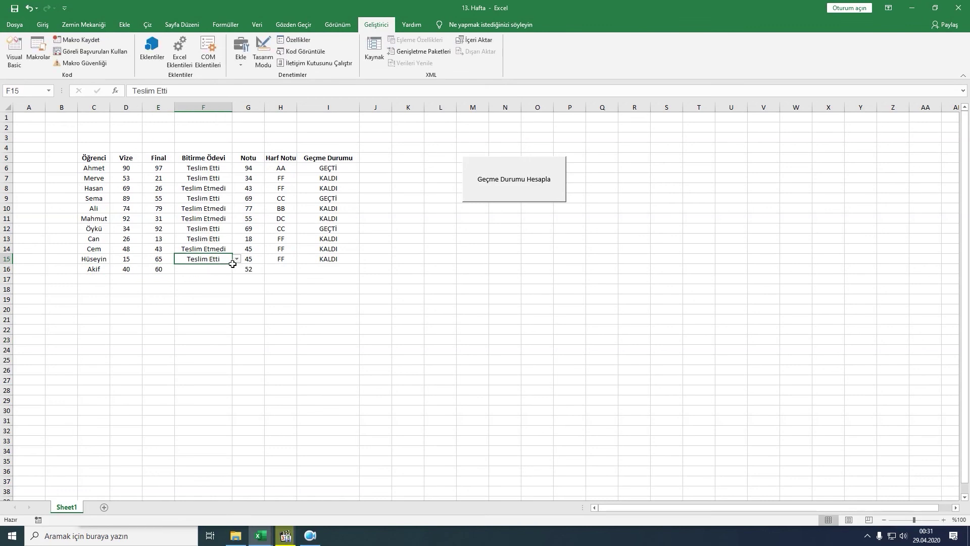
Step: Mark Akif's homework Teslim Etti, calculate 52/DD/GEÇTİ, and copy his entries to row 17
left_click(237, 259)
left_click(200, 266)
left_click(217, 273)
left_click(236, 269)
left_click(206, 281)
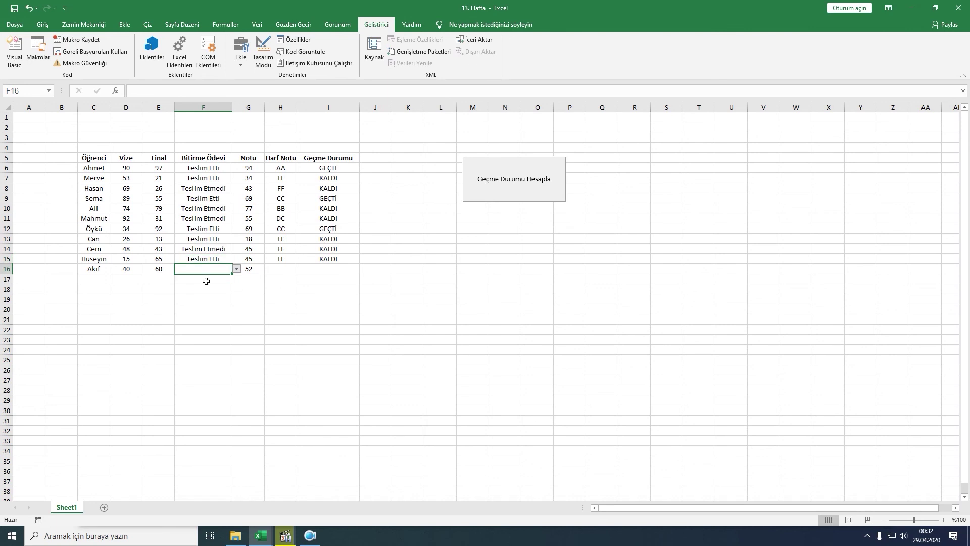
left_click(513, 192)
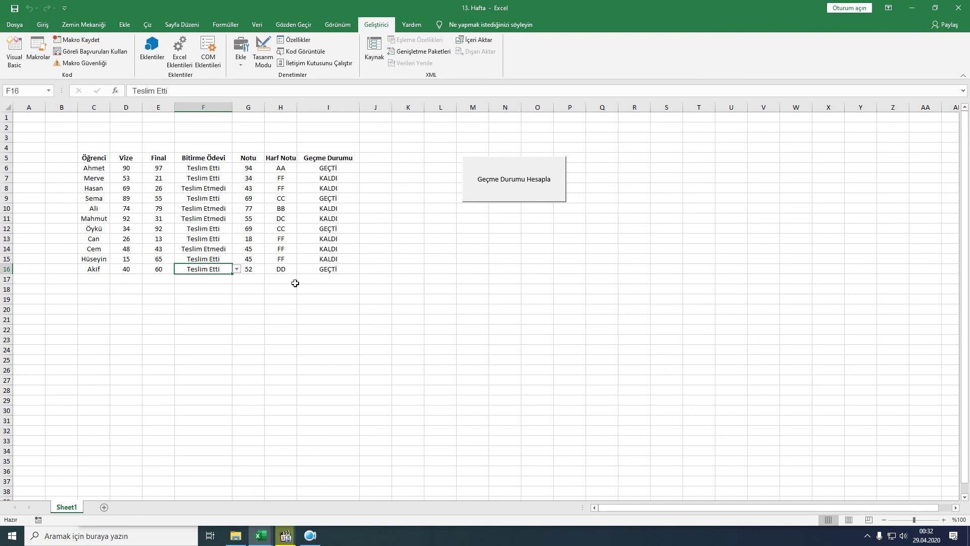
left_click(99, 278)
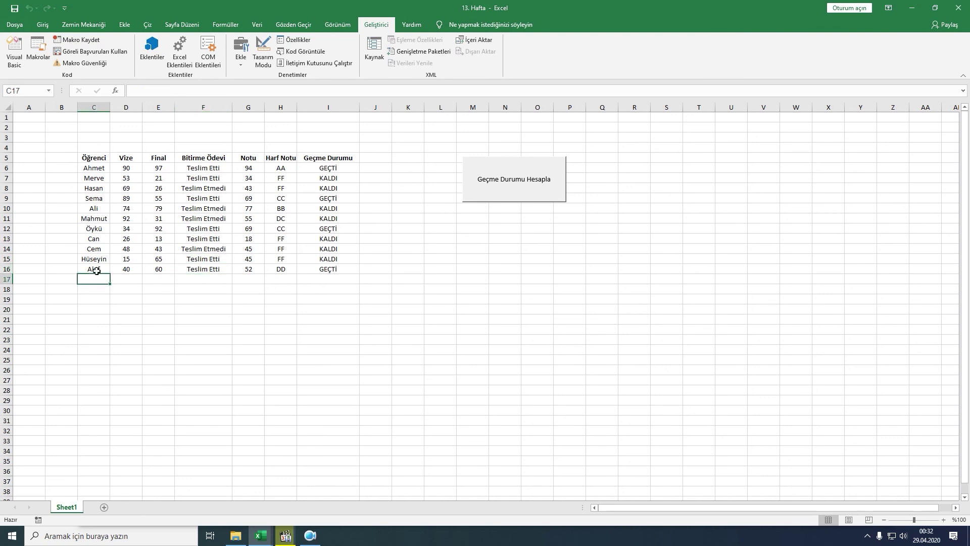
mouse_move(97, 271)
left_mouse_down()
mouse_move(167, 269)
mouse_move(172, 287)
left_mouse_up()
Step: Change the copied row's final to 45 and rename the student to Asım
left_click(161, 282)
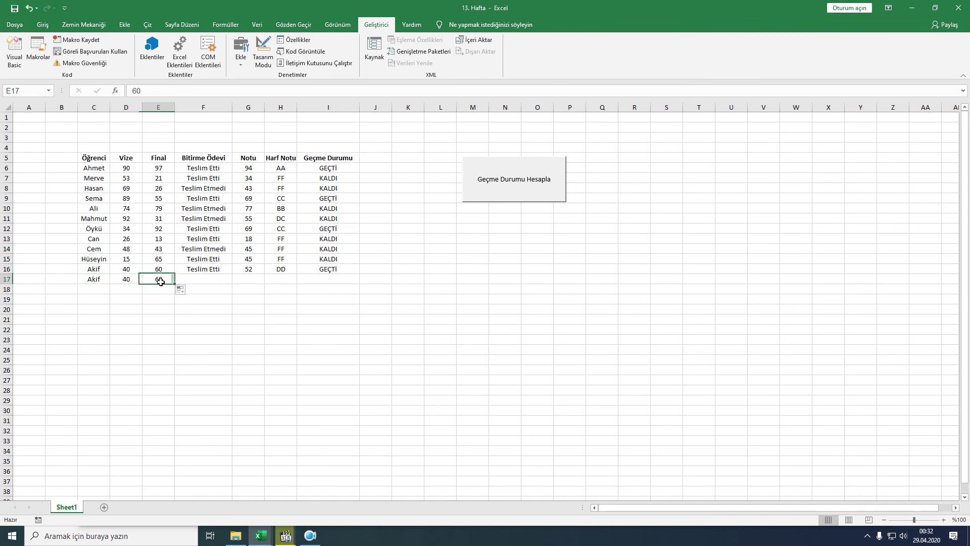
type("45")
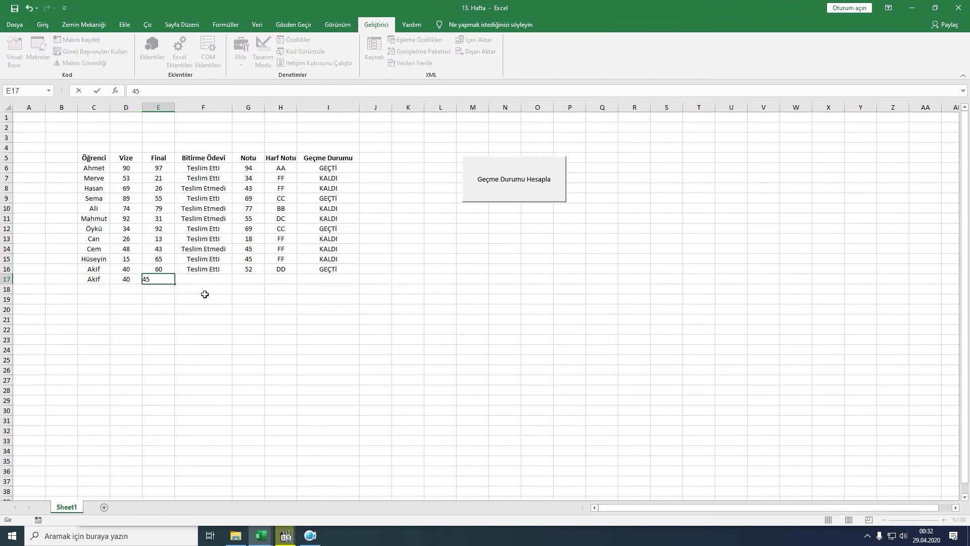
left_click(108, 279)
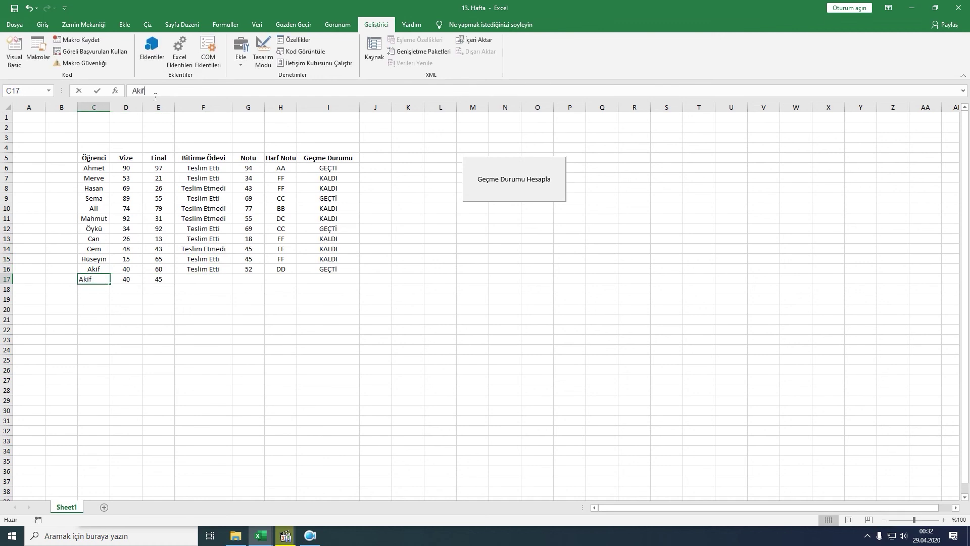
left_click_drag(136, 90, 143, 93)
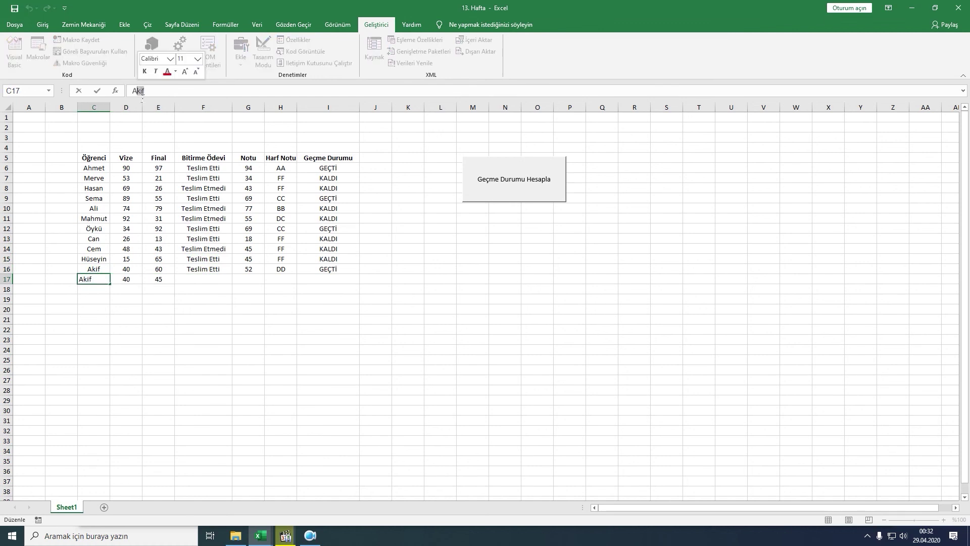
type("sım")
left_click(217, 299)
Step: Mark Asım's homework Teslim Etti, extend the score formula to row 17, and recalculate
left_click(222, 279)
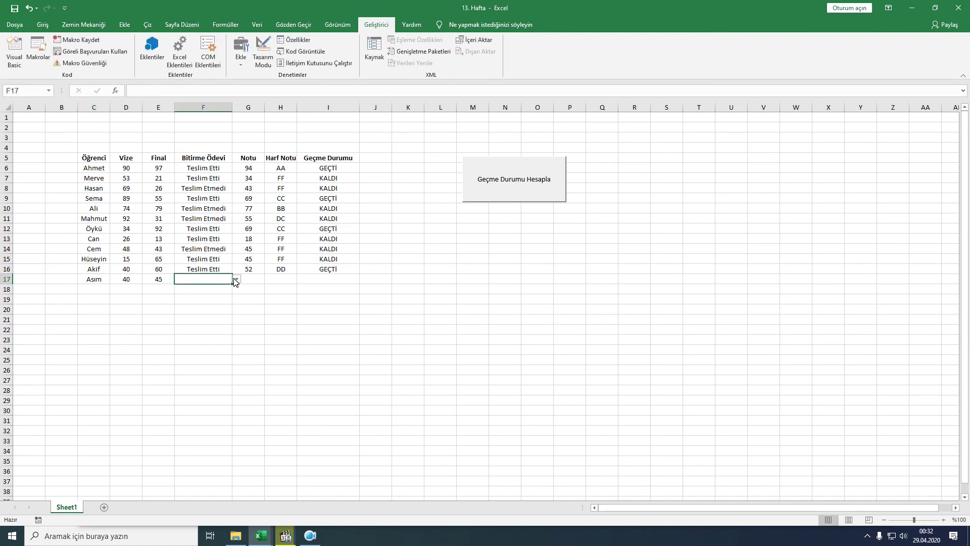
left_click(236, 280)
left_click(200, 286)
left_click(520, 191)
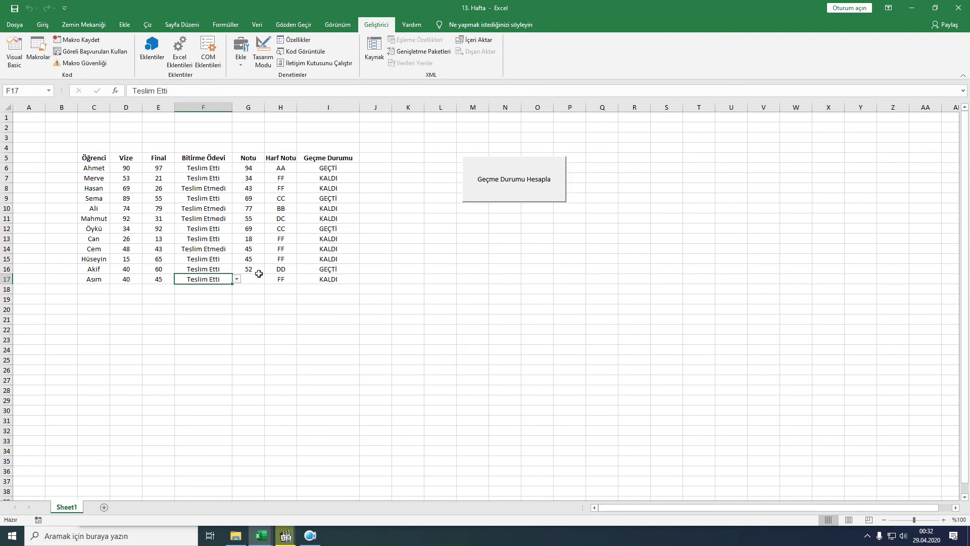
left_click(260, 273)
left_click_drag(268, 278, 264, 284)
left_click(520, 185)
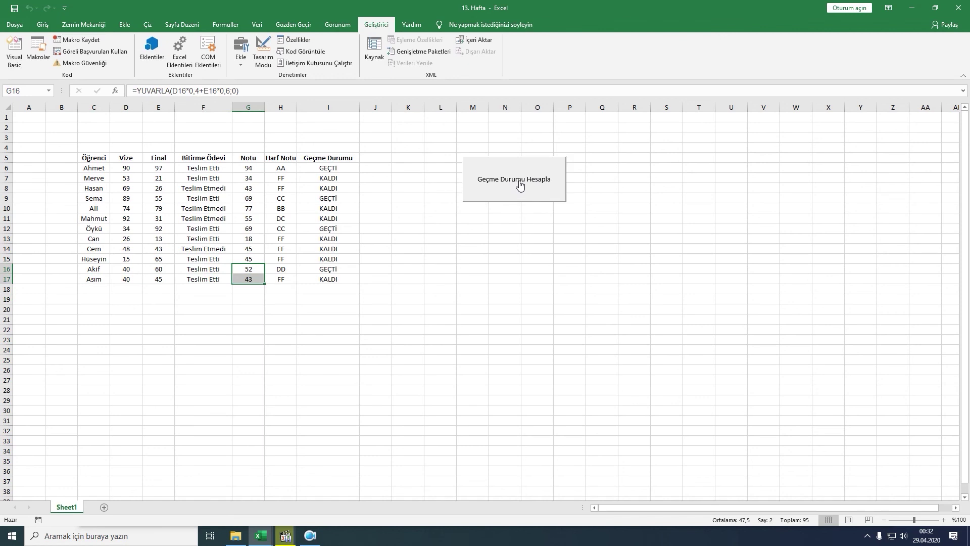
left_click(375, 319)
Step: Correct Asım's final score to 58 and recalculate, giving 51, DD and GEÇTİ
left_click(167, 285)
type("5")
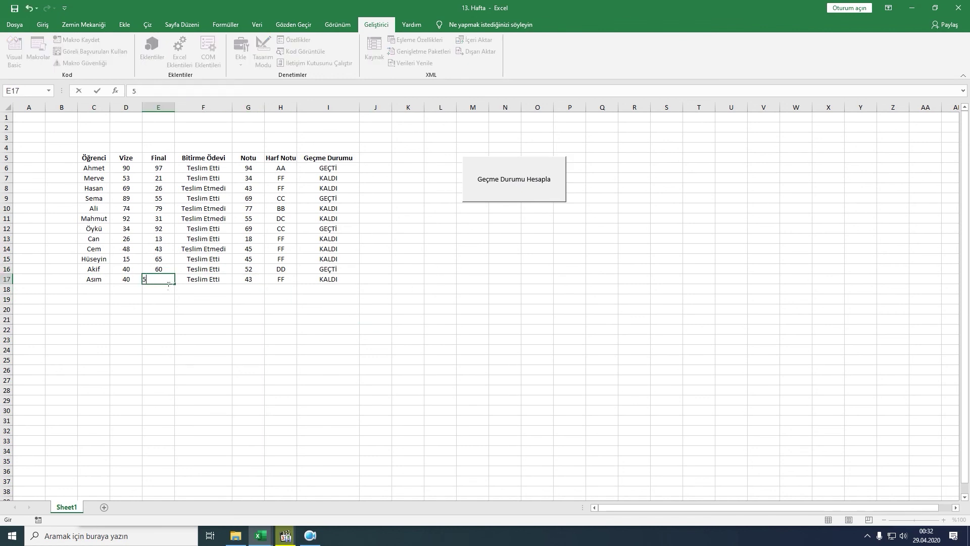
left_click(310, 333)
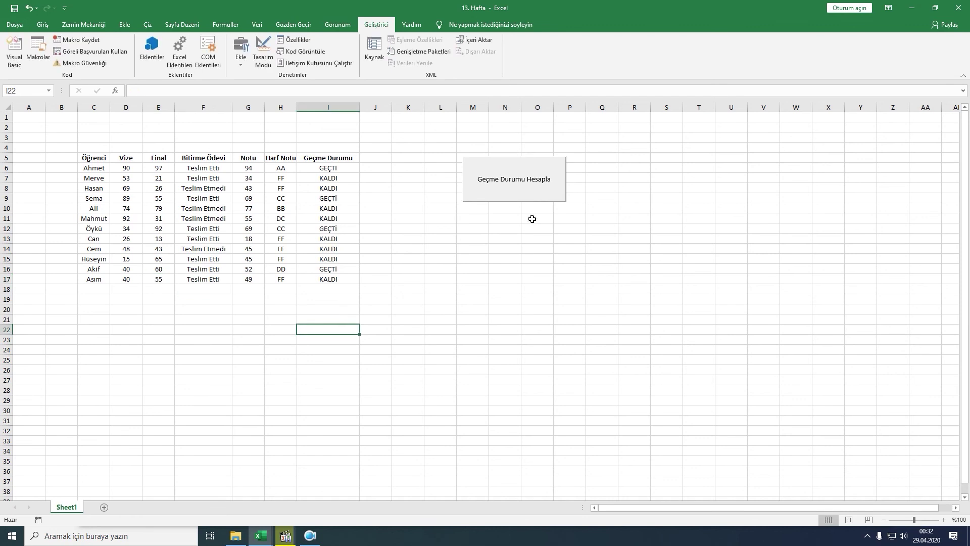
left_click(530, 188)
left_click(164, 285)
type("58")
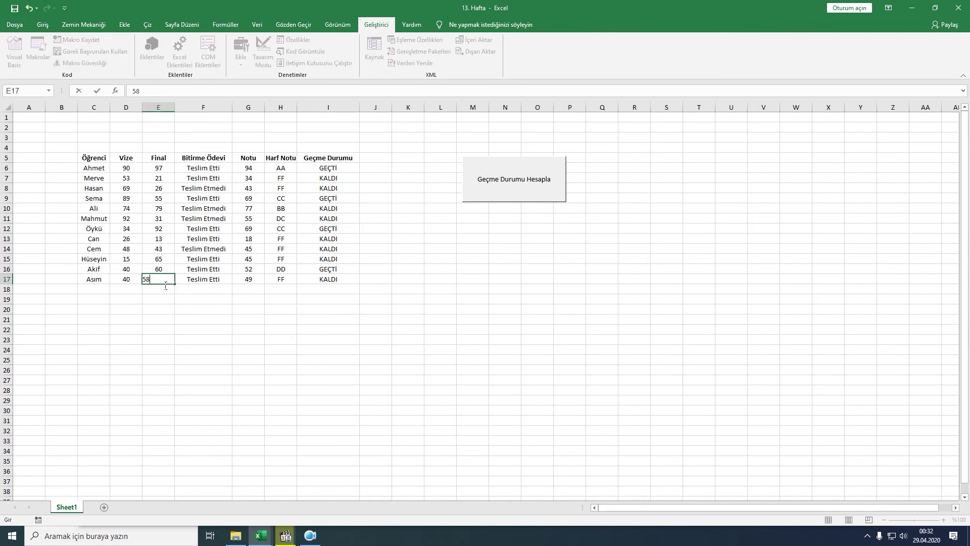
left_click(331, 421)
left_click(543, 182)
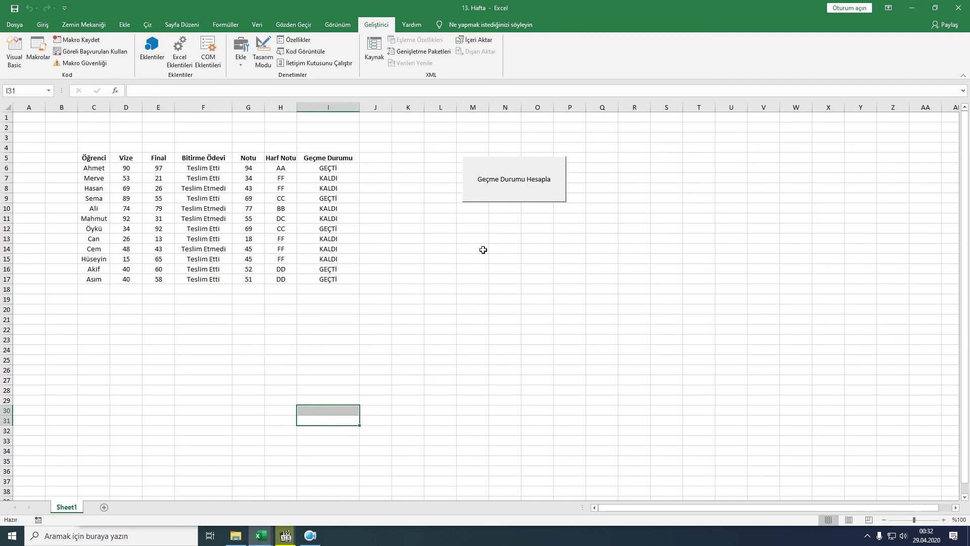
left_click(281, 270)
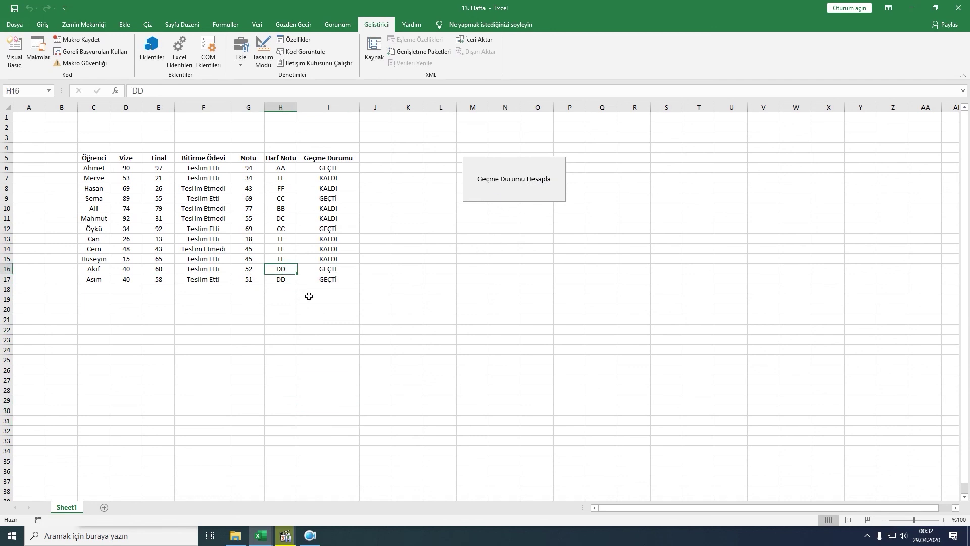